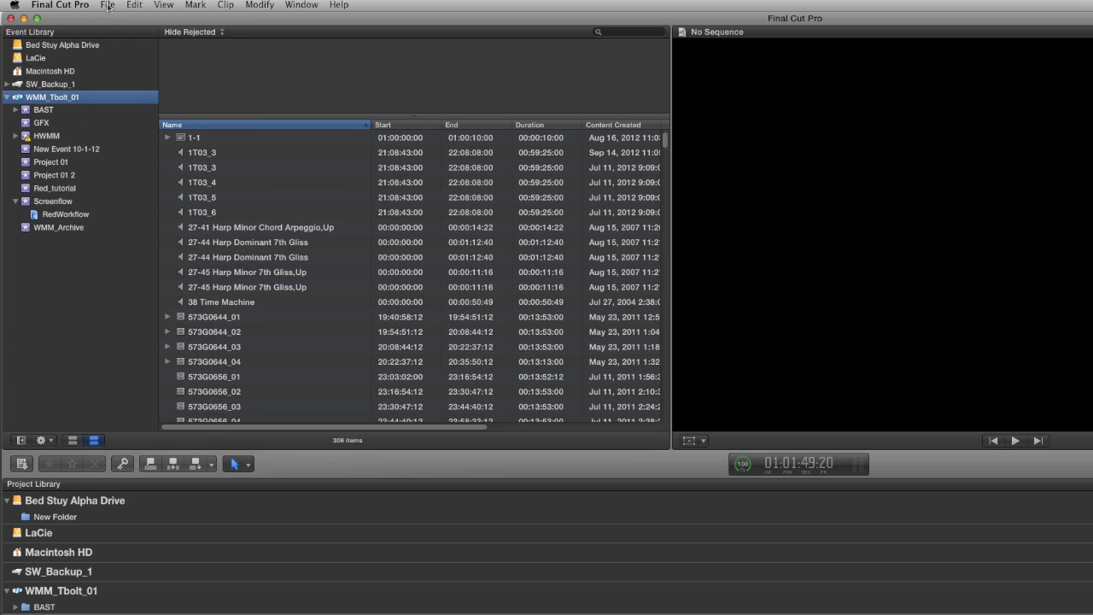
# - Import the XML file BED_STUY_fromResolve (Resolve).fcpxml from the FCPX folder
pyautogui.click(75, 4)
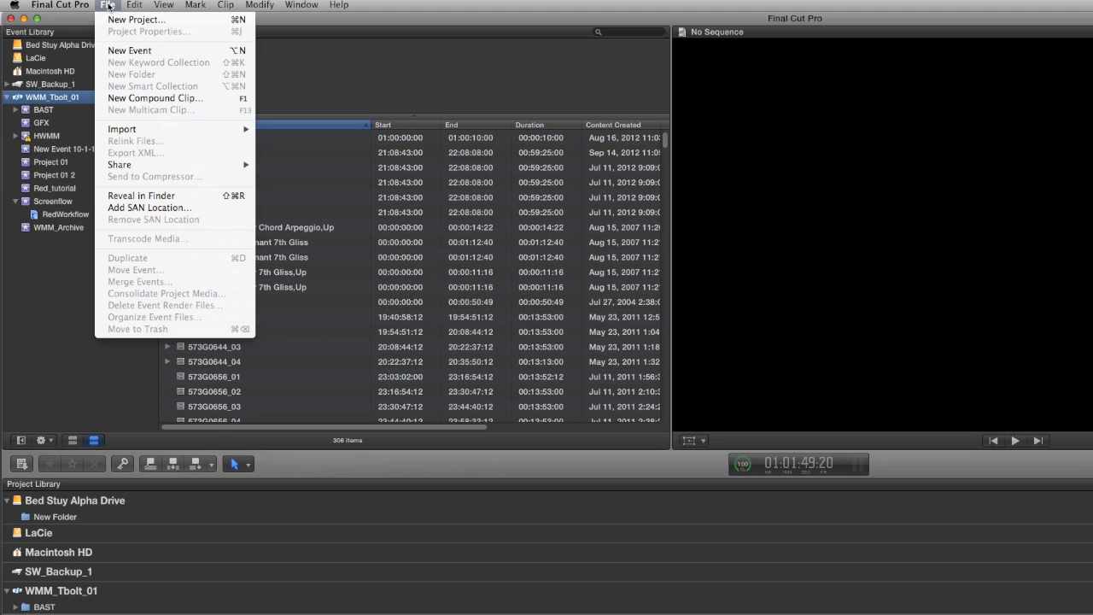
pyautogui.moveTo(125, 128)
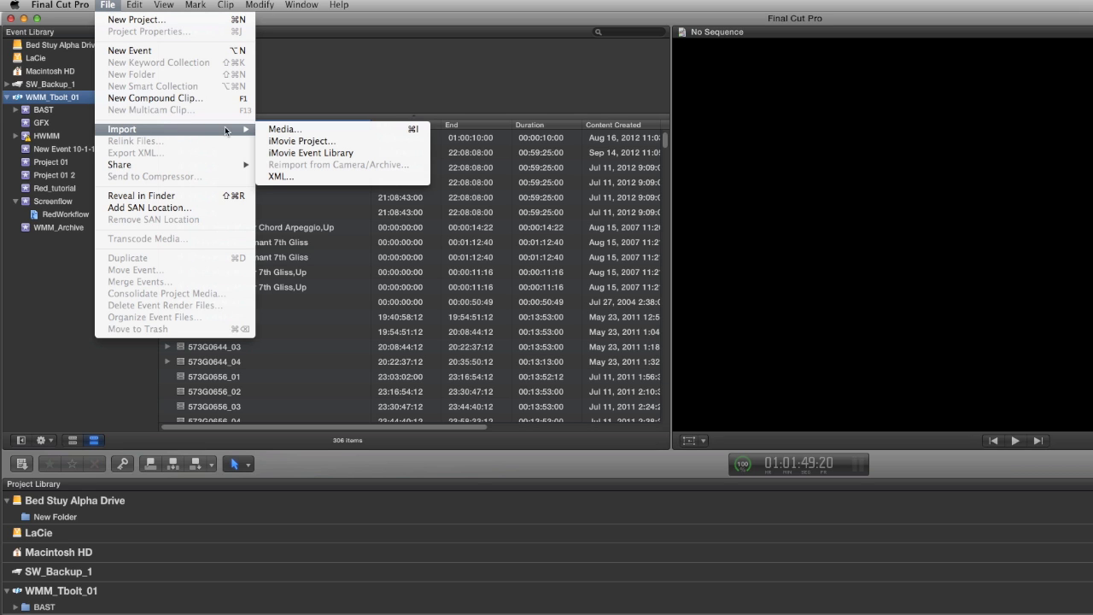
pyautogui.click(281, 178)
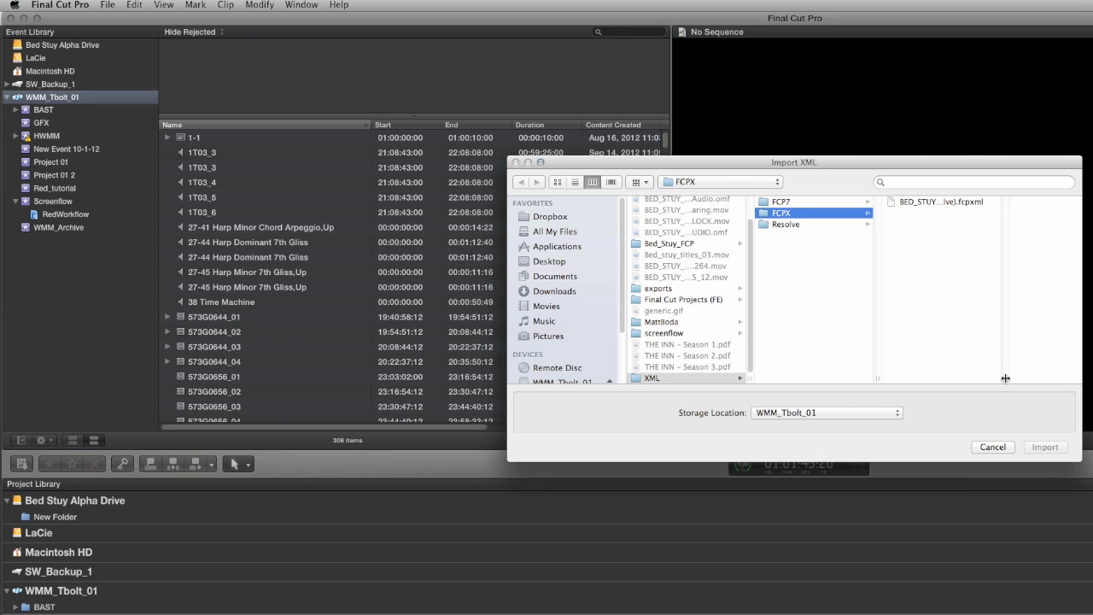
pyautogui.moveTo(1005, 379); pyautogui.dragTo(1079, 379)
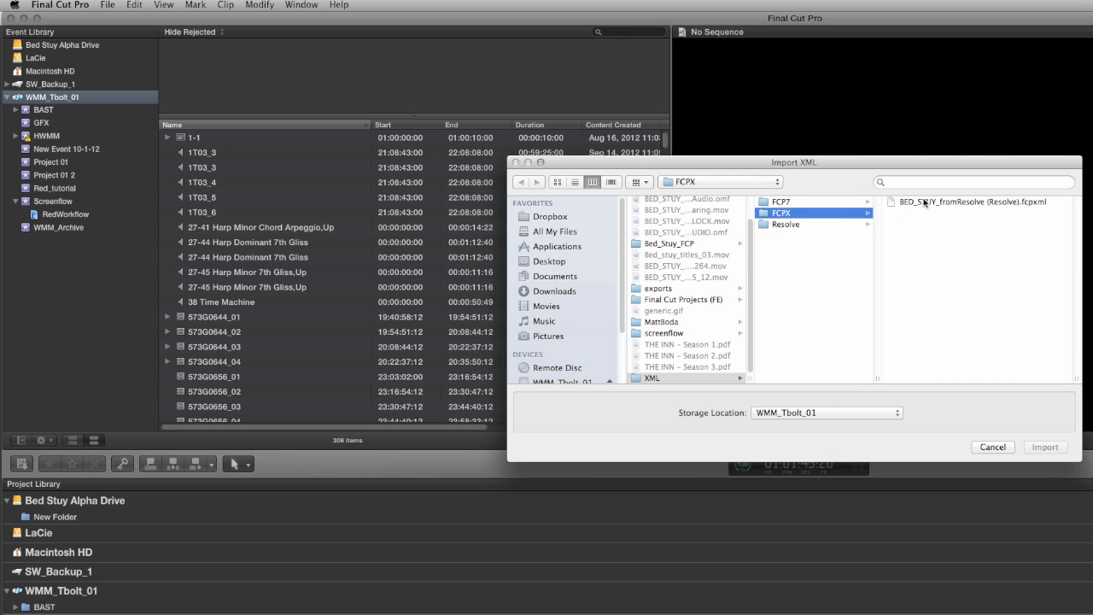
pyautogui.click(925, 203)
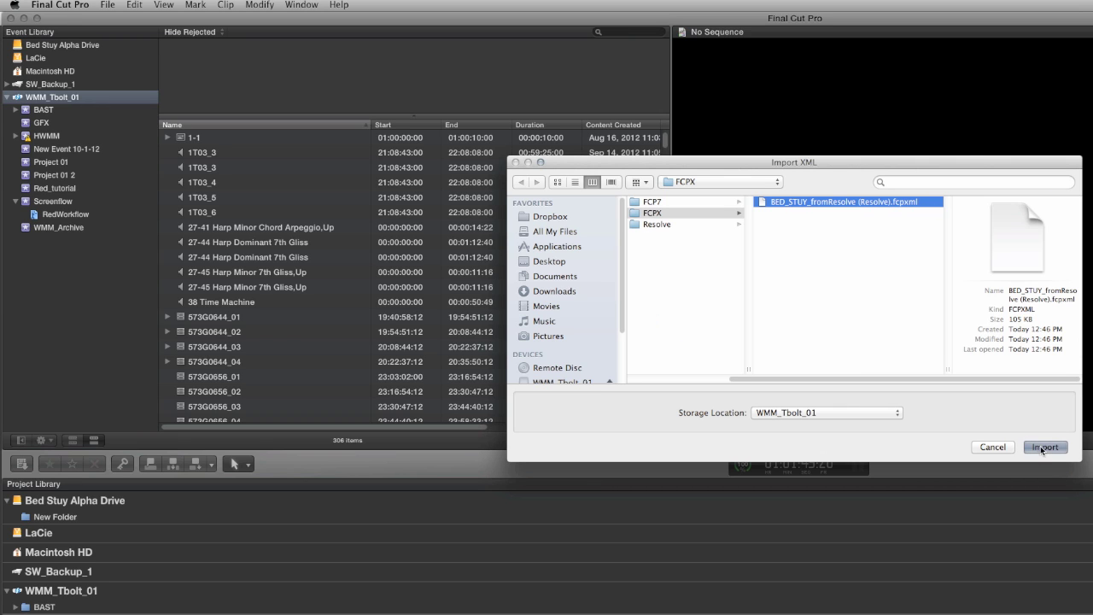
pyautogui.click(1044, 446)
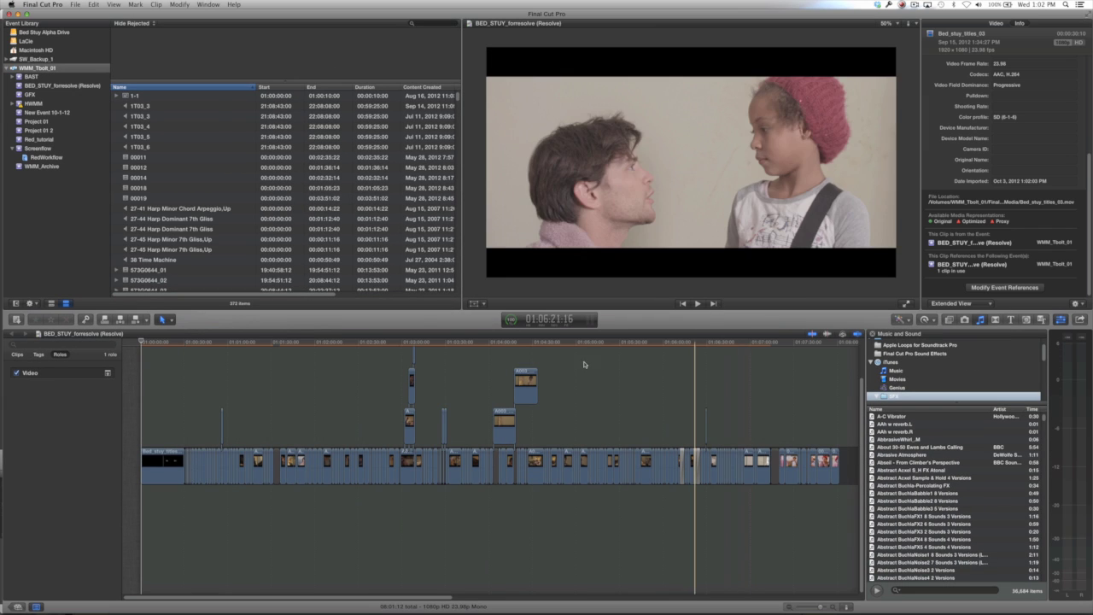
# - Skim the imported sequence and edit the BED_STUY_forresolve event's name
pyautogui.moveTo(584, 365); pyautogui.dragTo(117, 332)
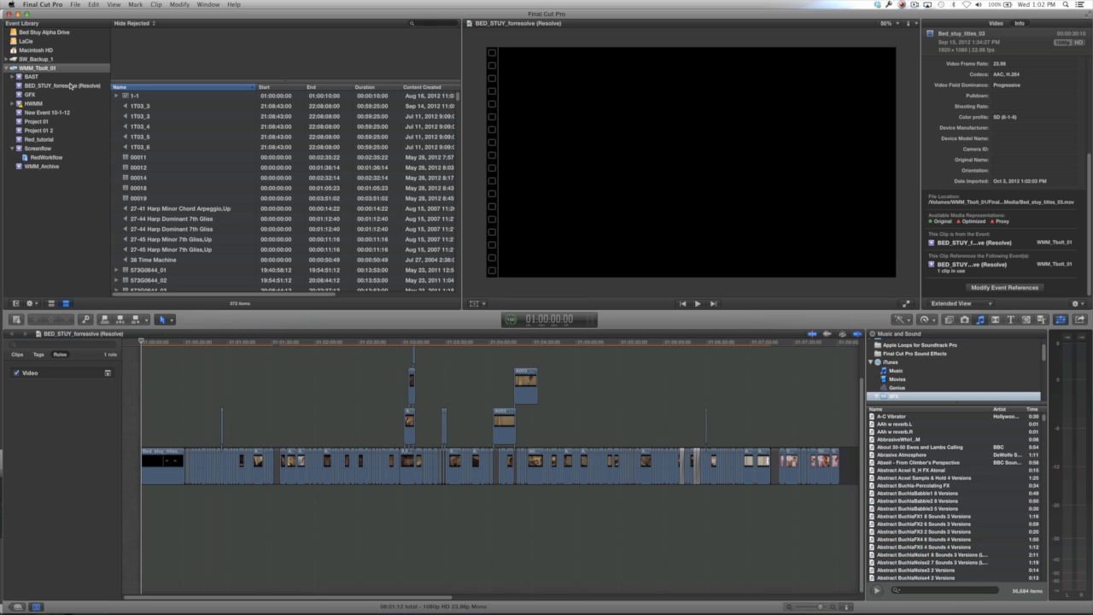
pyautogui.click(70, 86)
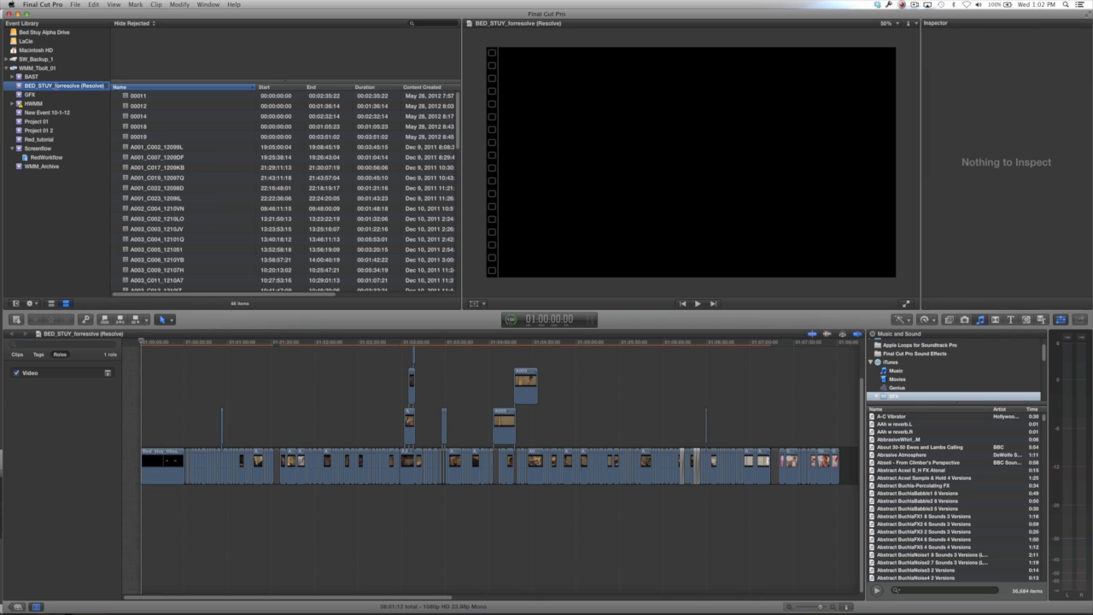
pyautogui.click(54, 86)
pyautogui.press('Delete')
pyautogui.press('Delete')
pyautogui.press('Delete')
pyautogui.write('for')
pyautogui.press('Return')
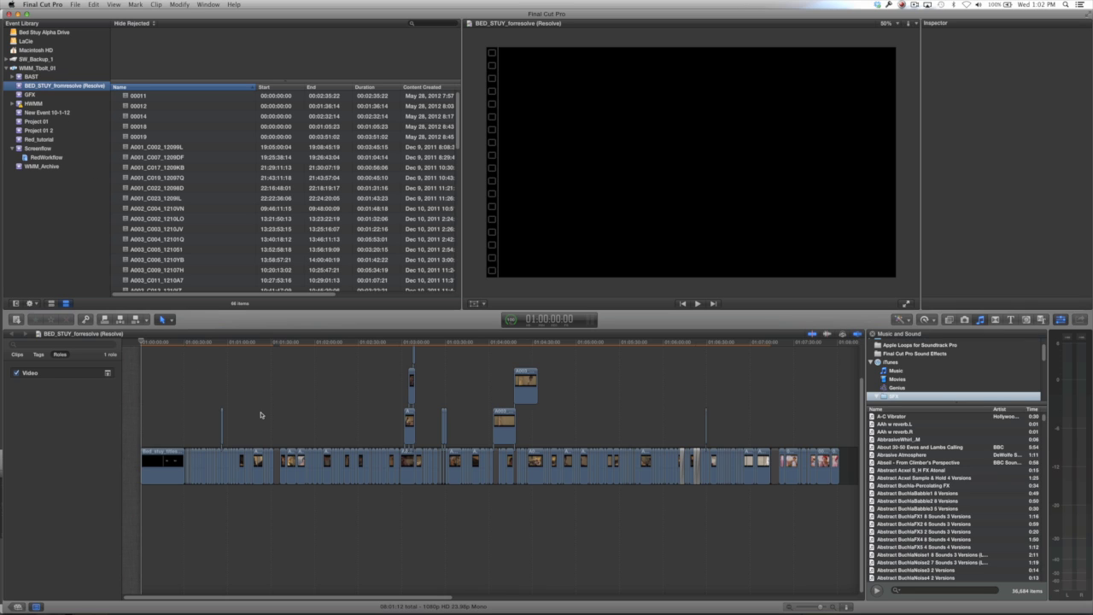
# - Rename the imported project to BED_STUY_fromresolve in the project list
pyautogui.click(246, 357)
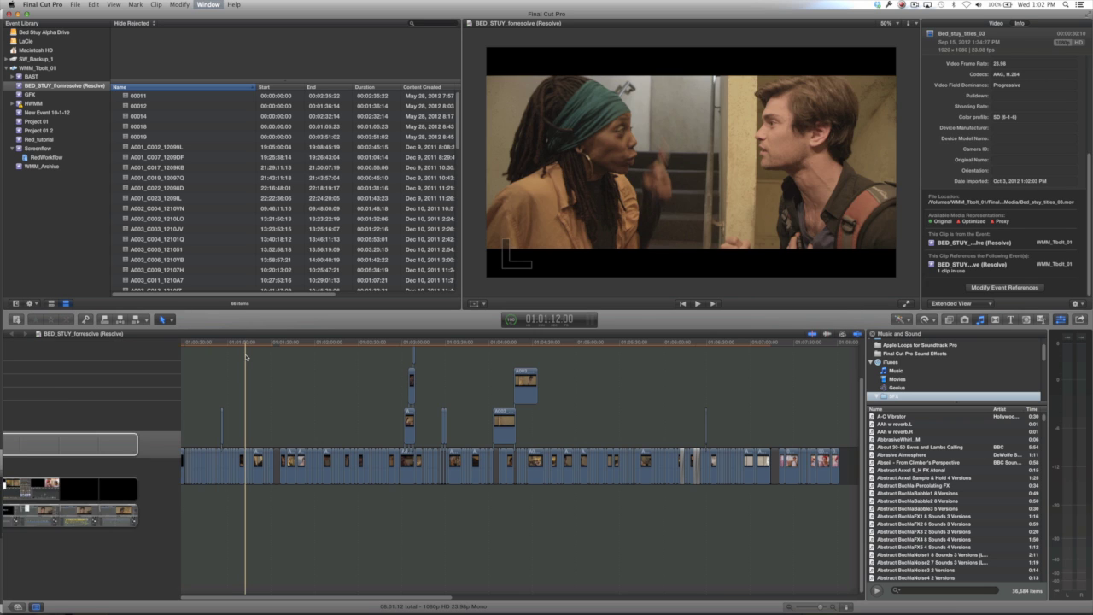
pyautogui.press('super+0')
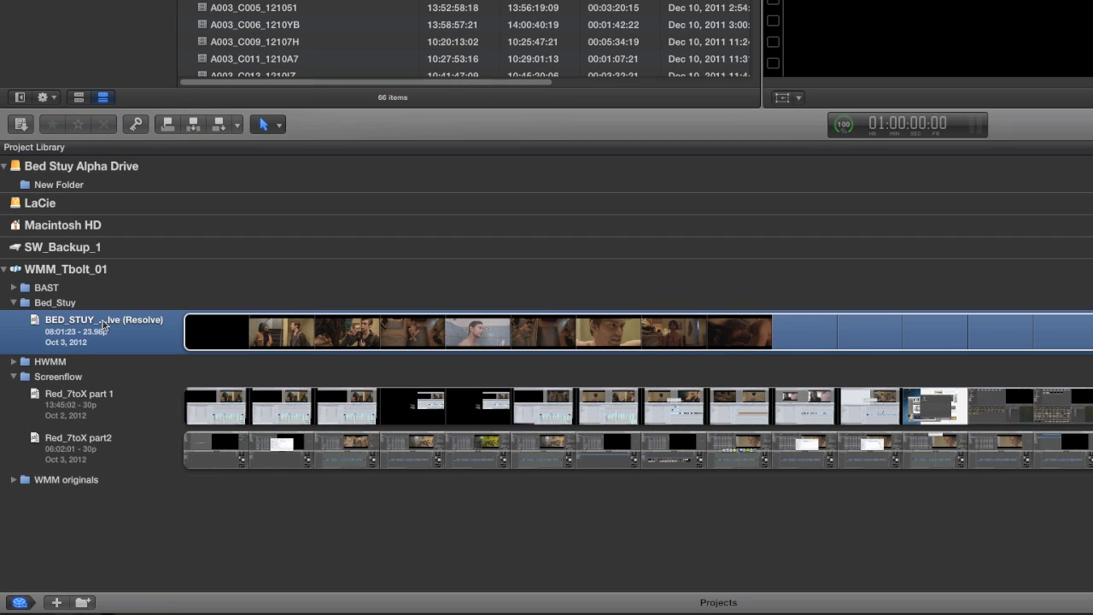
pyautogui.click(100, 338)
pyautogui.click(96, 320)
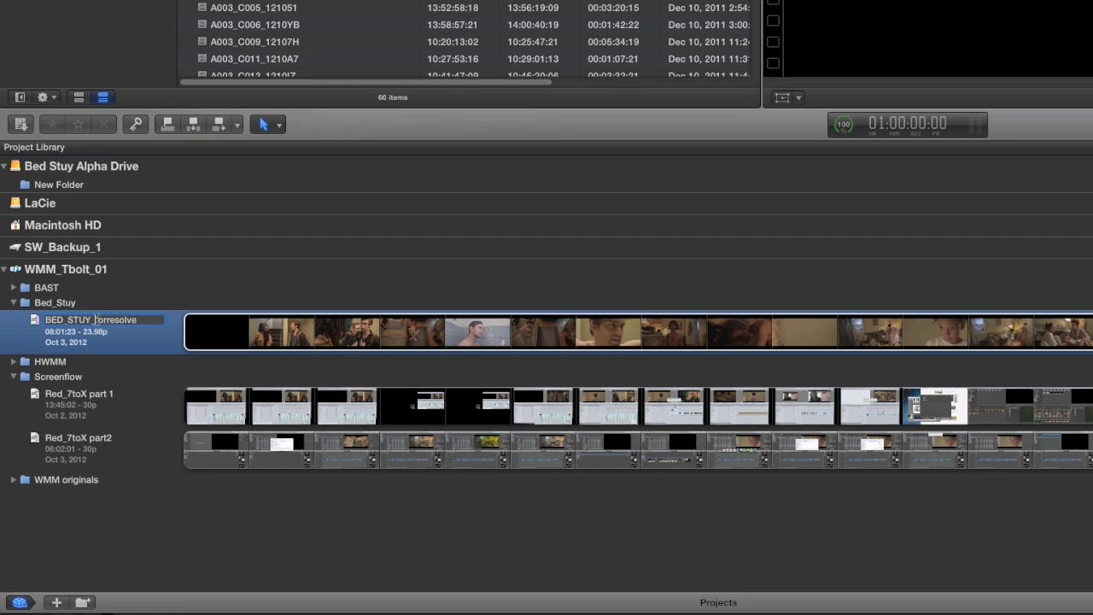
pyautogui.press('Delete')
pyautogui.write('om')
pyautogui.press('Return')
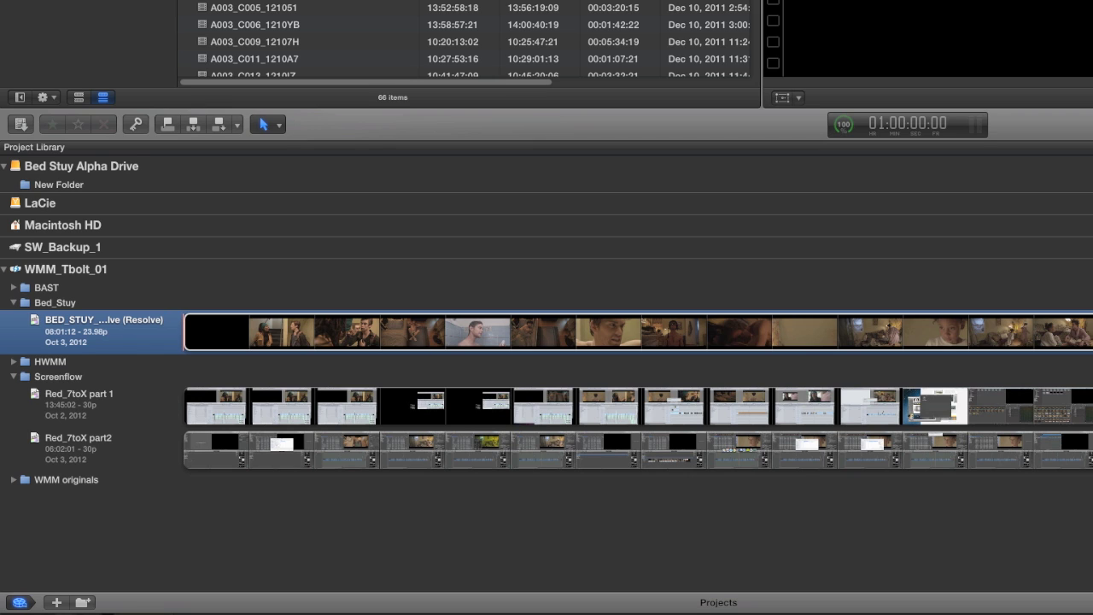
# - Open BED_STUY_fromresolve, zoom the timeline in twice, and select the A008_C003_1211XP Merged clip
pyautogui.doubleClick(205, 333)
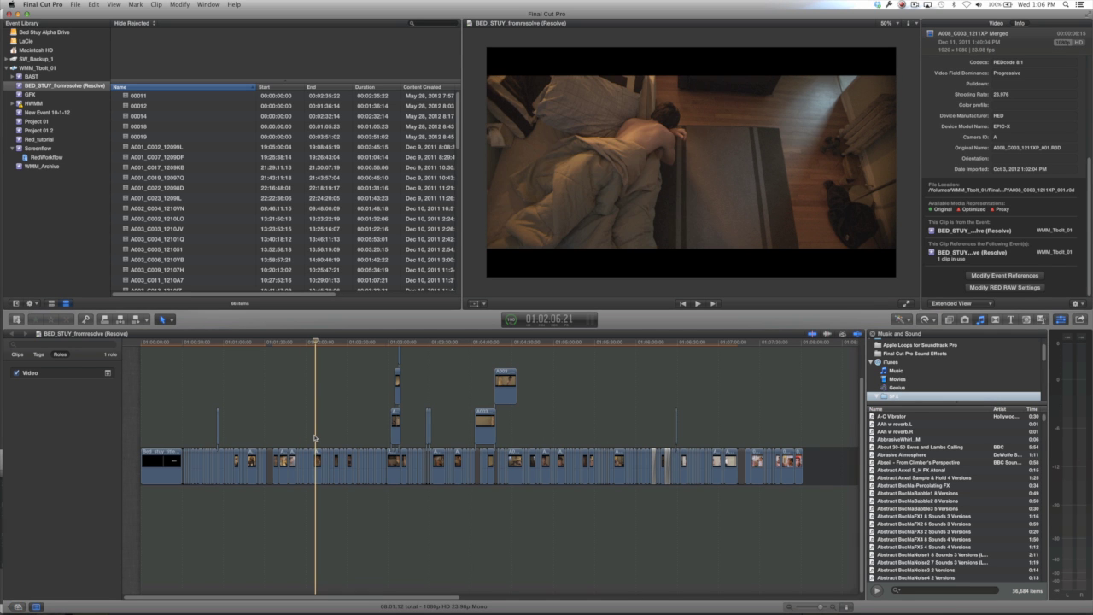
pyautogui.press('super+equal')
pyautogui.press('super+equal')
pyautogui.press('super+equal')
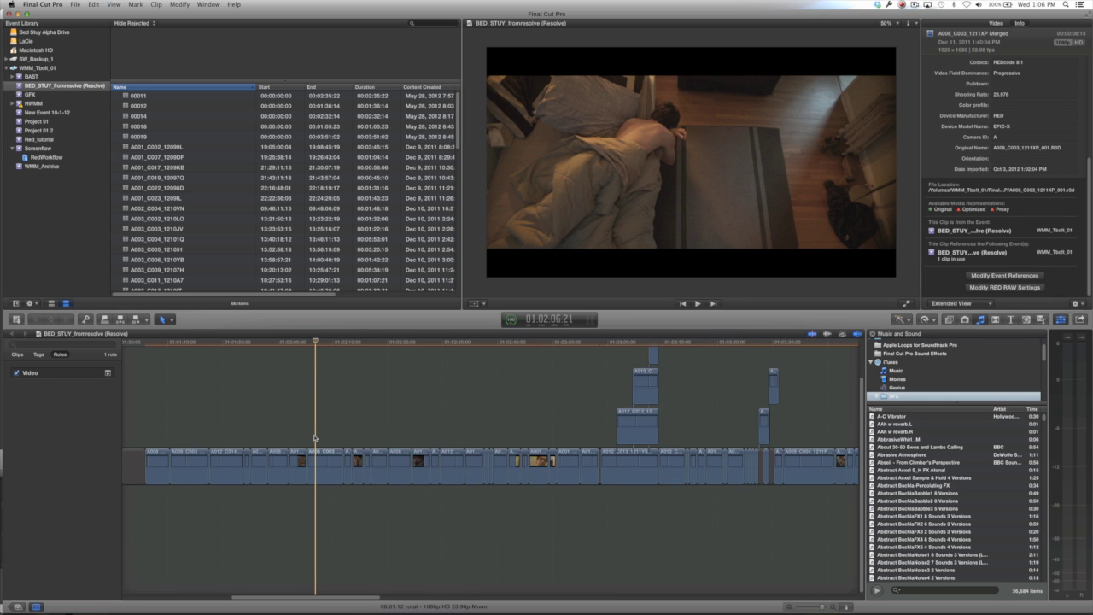
pyautogui.press('super+equal')
pyautogui.press('super+equal')
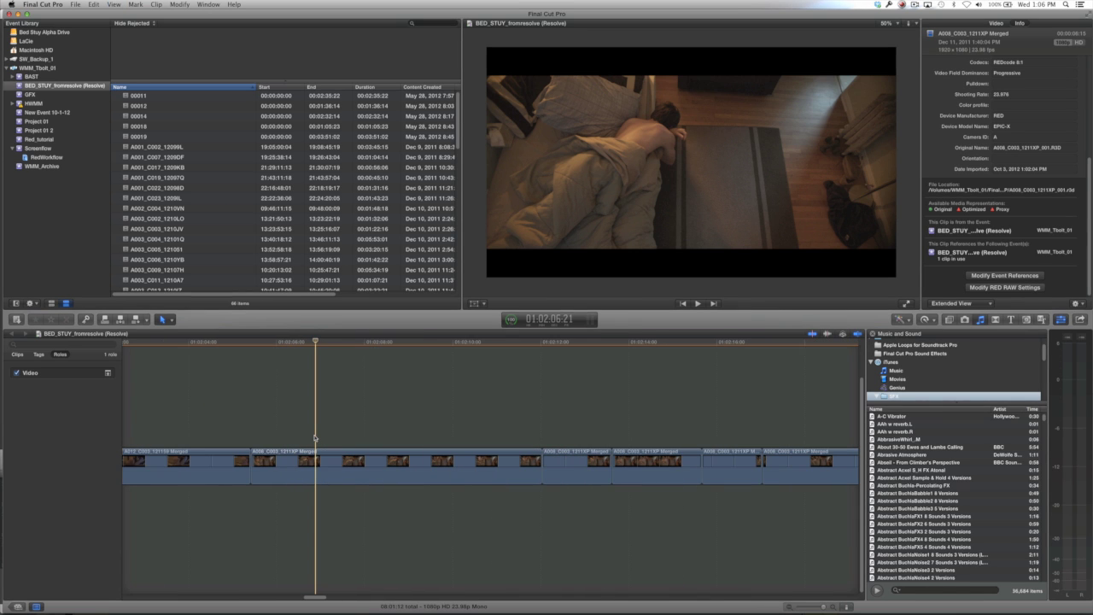
pyautogui.click(315, 457)
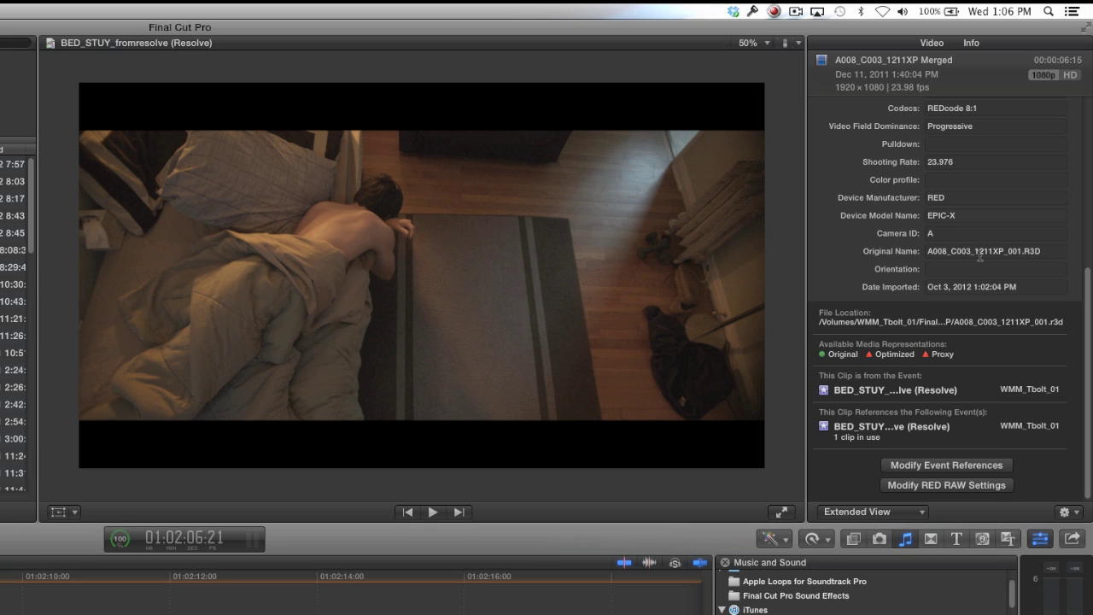
# - Try tint, shadow, brightness 6.4 and saturation 0.8 RED RAW tweaks, cancel them, and play the clip
pyautogui.click(946, 485)
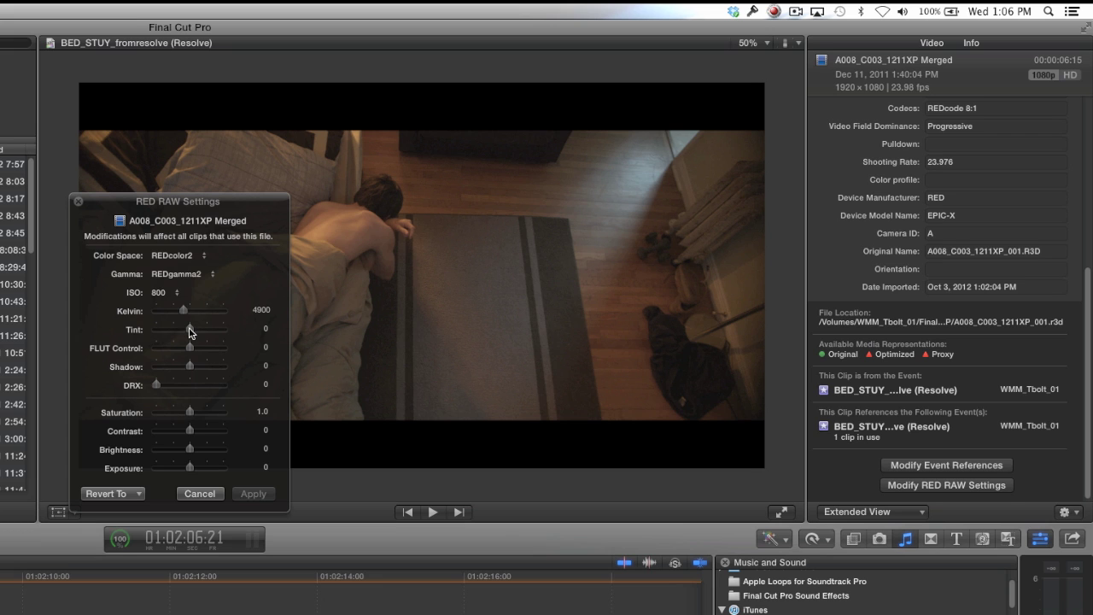
pyautogui.moveTo(189, 332); pyautogui.dragTo(241, 335)
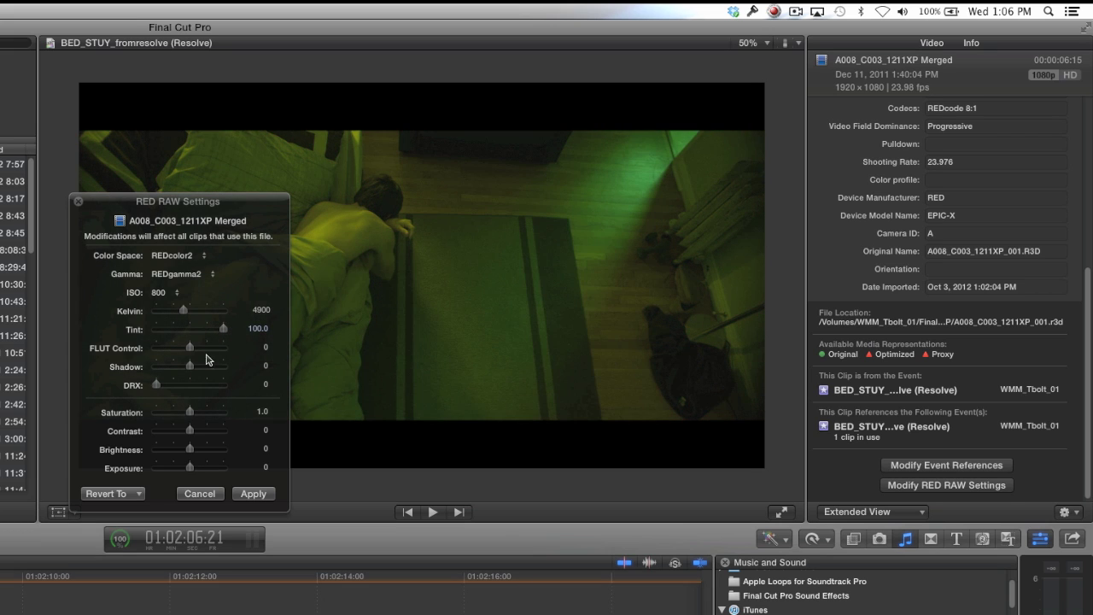
pyautogui.moveTo(191, 368); pyautogui.dragTo(174, 369)
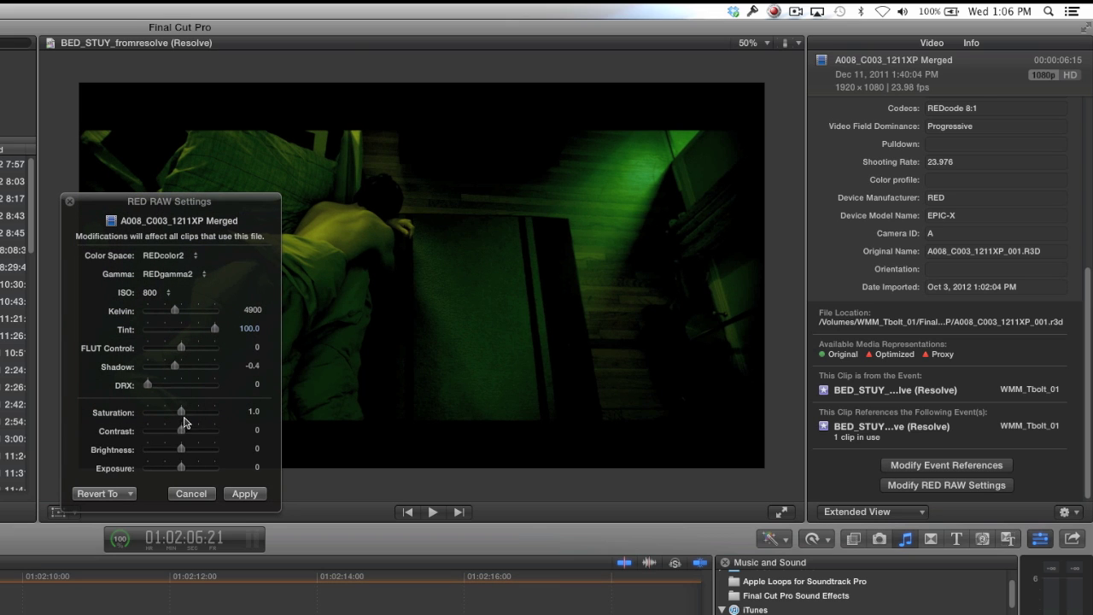
pyautogui.moveTo(182, 450); pyautogui.dragTo(205, 456)
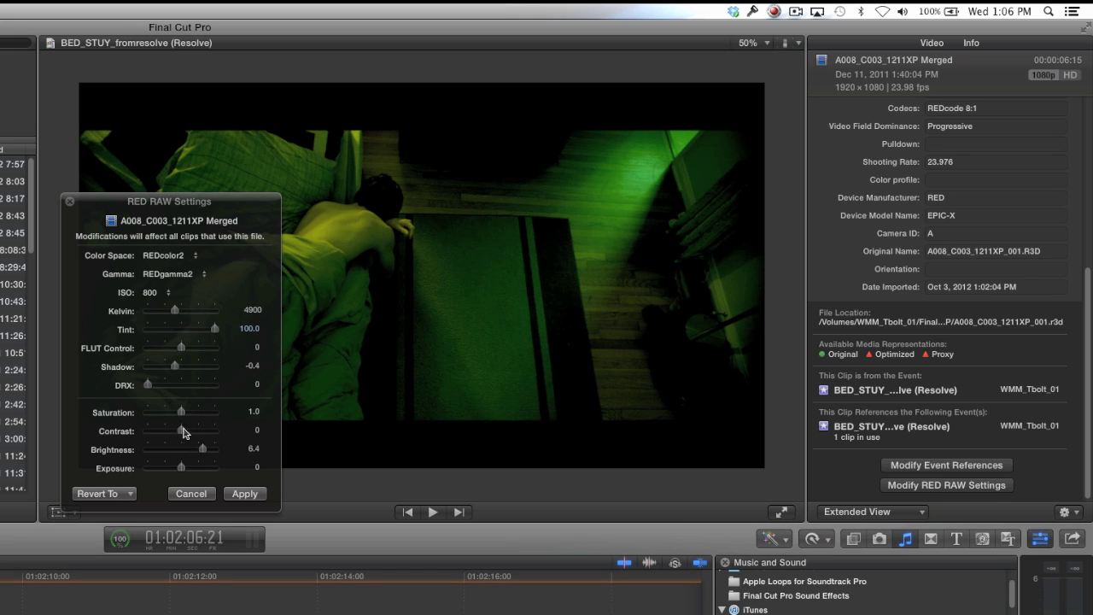
pyautogui.moveTo(181, 414); pyautogui.dragTo(173, 414)
pyautogui.click(198, 495)
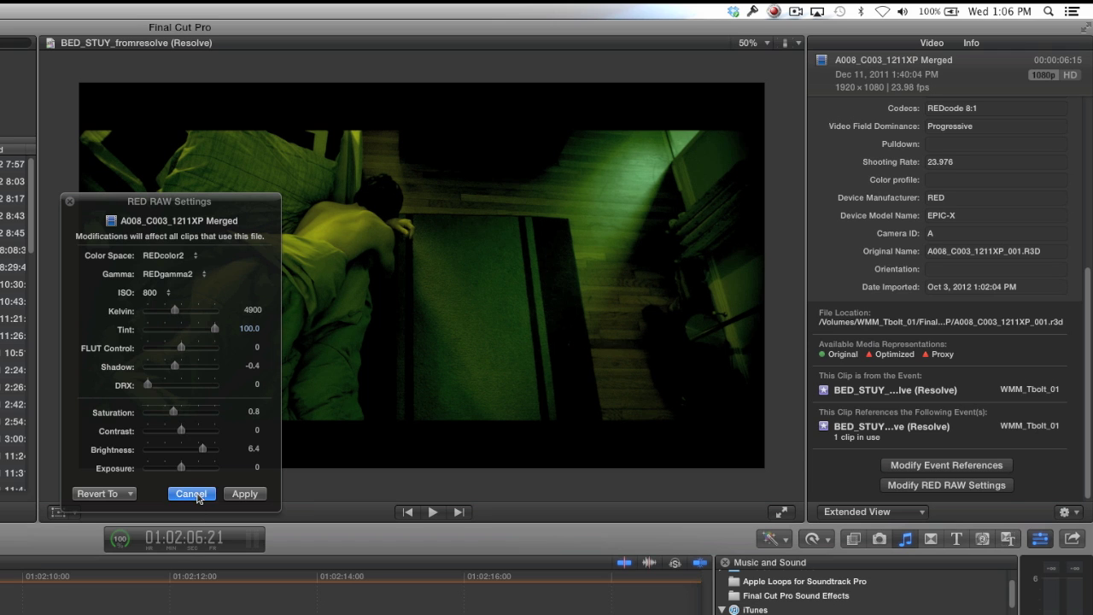
pyautogui.press('space')
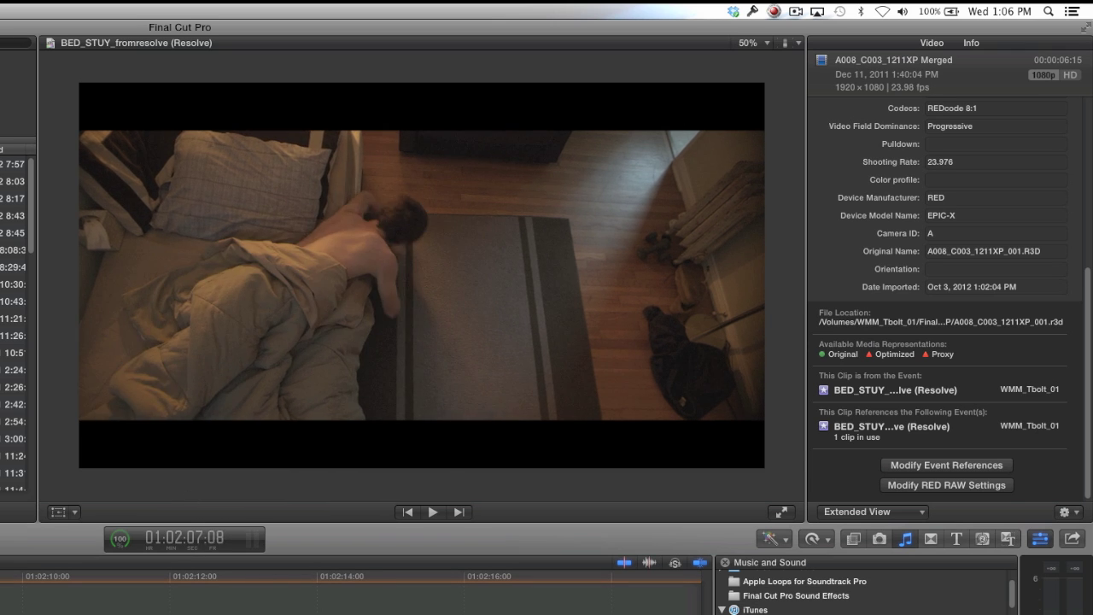
pyautogui.press('space')
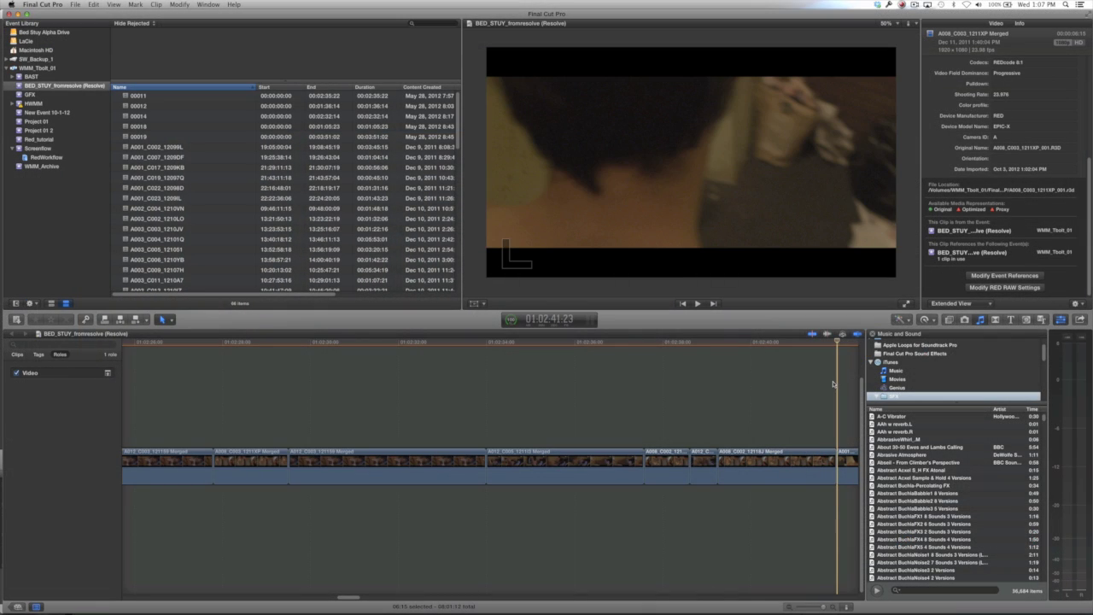
# - Launch 7toX for Final Cut Pro and translate the BED_STUY_8_1_MX_TEST_v001 FCP7 XML
pyautogui.press('super+Tab')
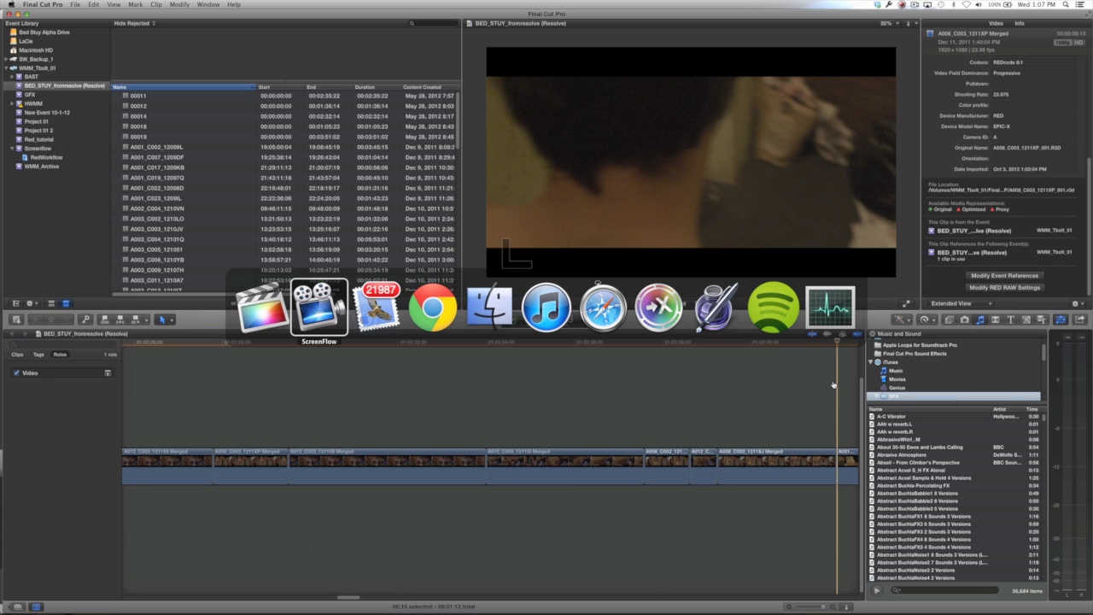
pyautogui.press('super+Tab')
pyautogui.press('super+Tab')
pyautogui.press('super+Tab')
pyautogui.press('super+Tab')
pyautogui.press('super+Tab')
pyautogui.press('super+Tab')
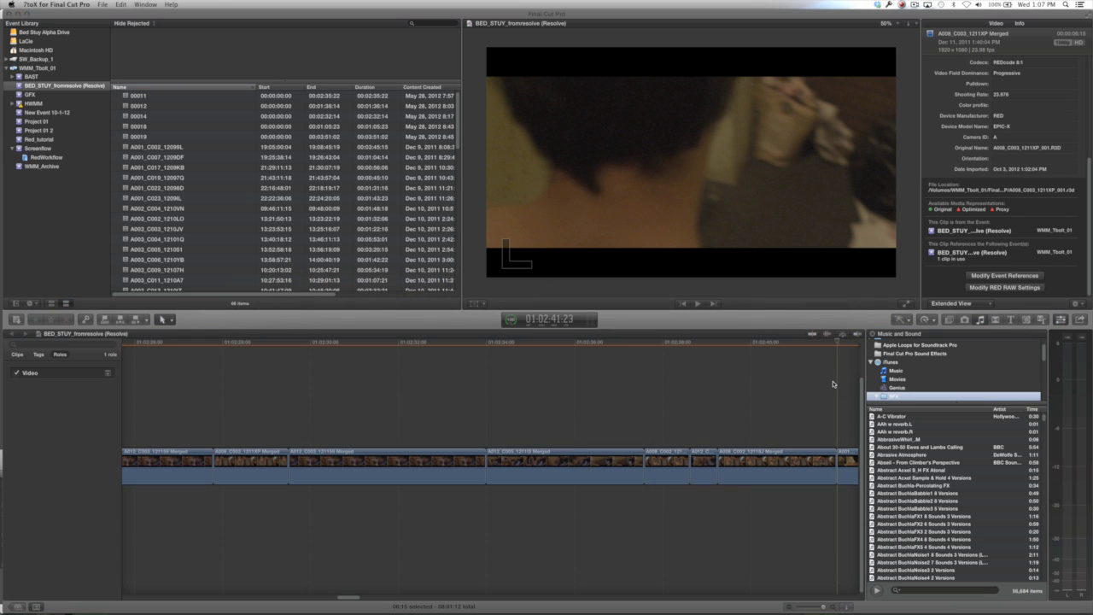
pyautogui.click(833, 384)
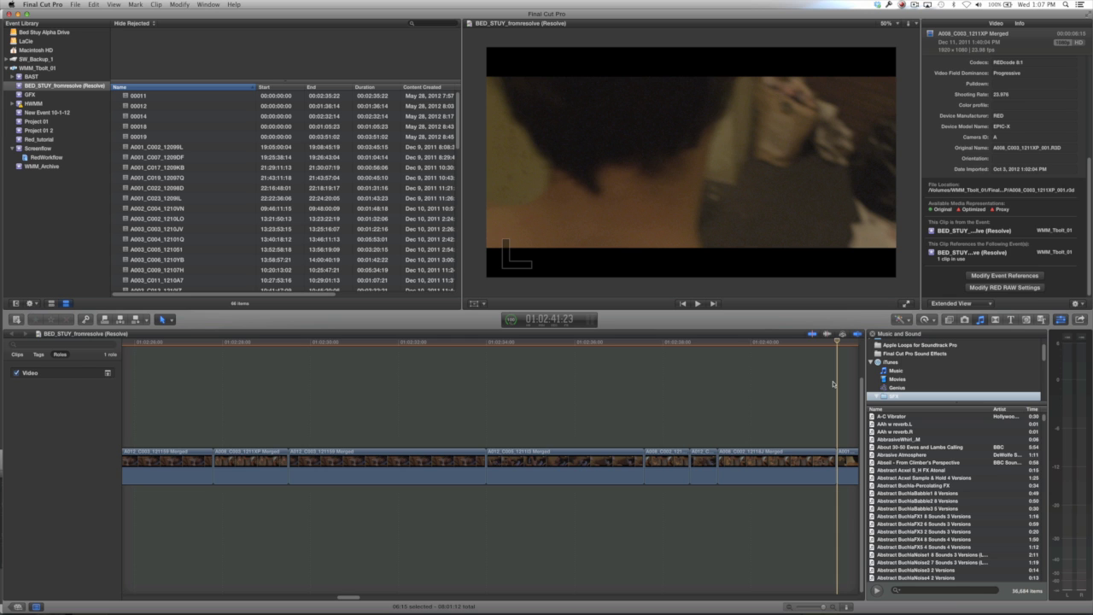
pyautogui.press('F4')
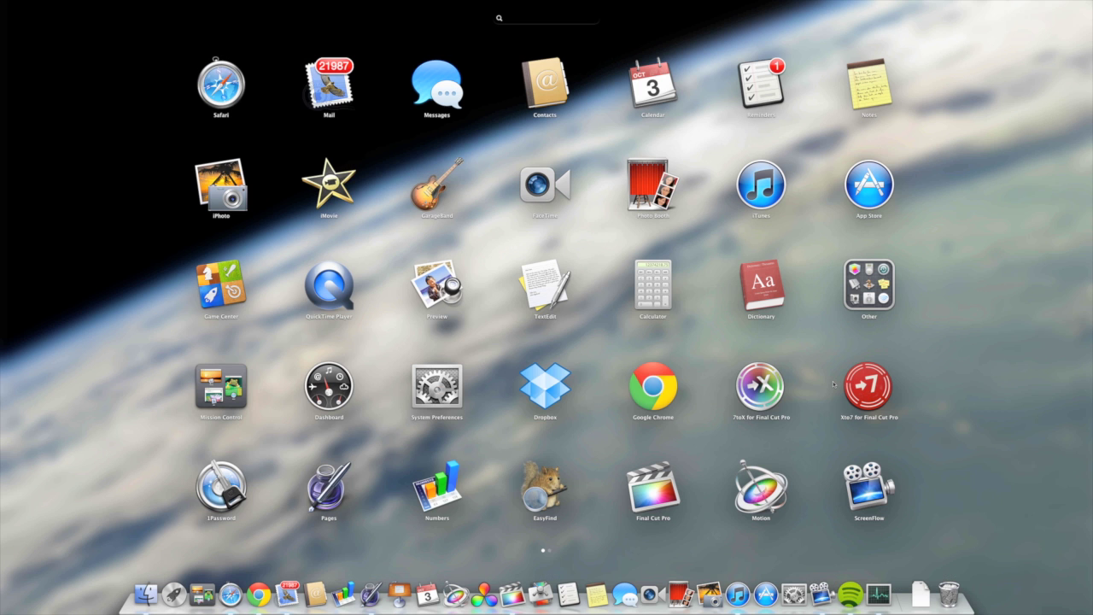
pyautogui.click(752, 391)
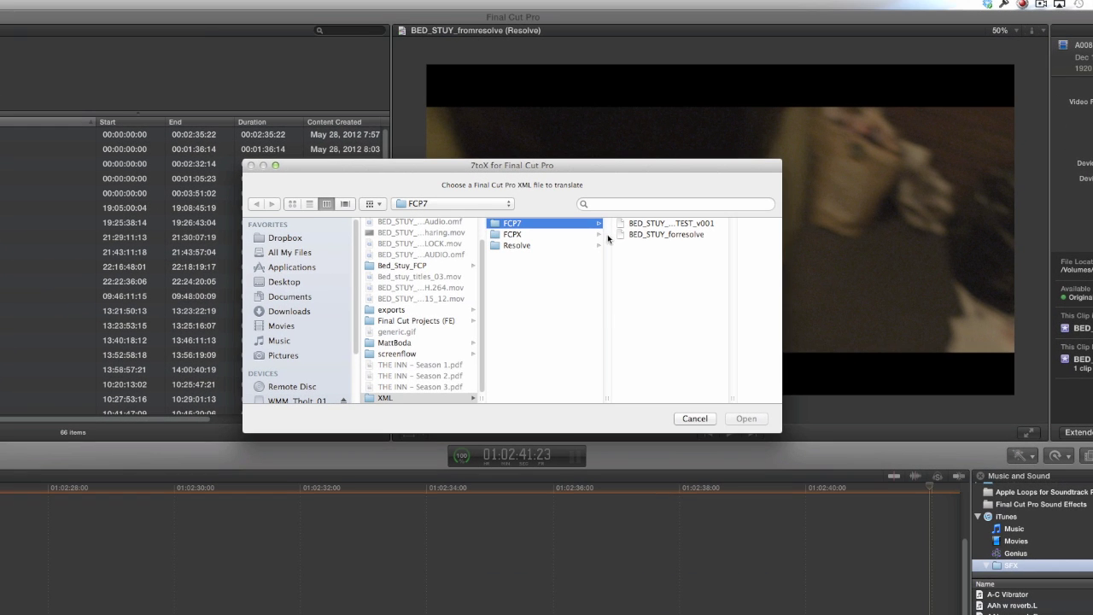
pyautogui.click(636, 225)
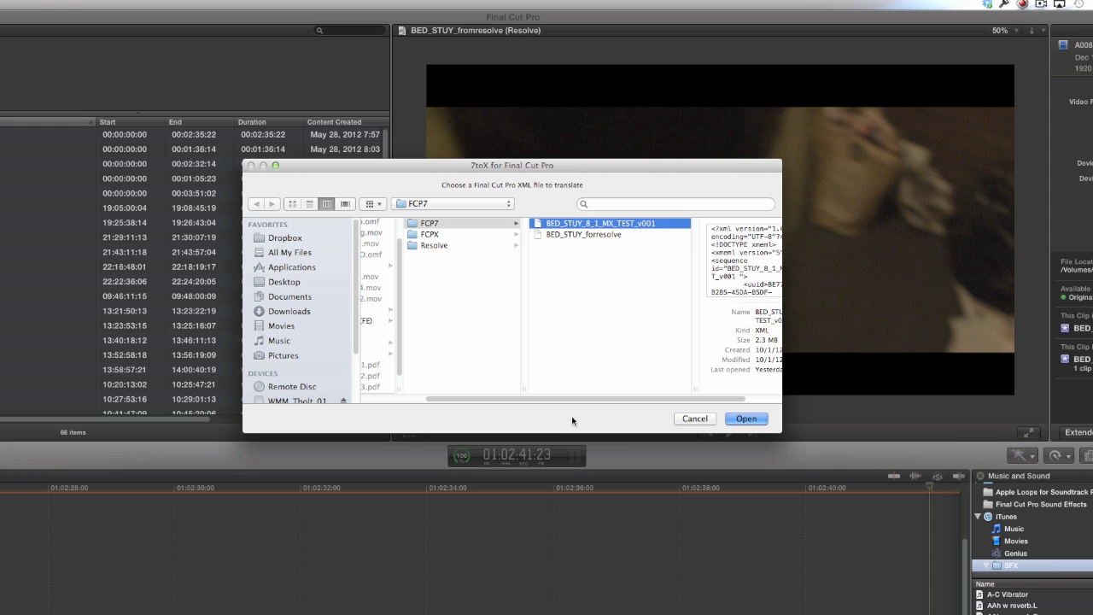
pyautogui.press('Return')
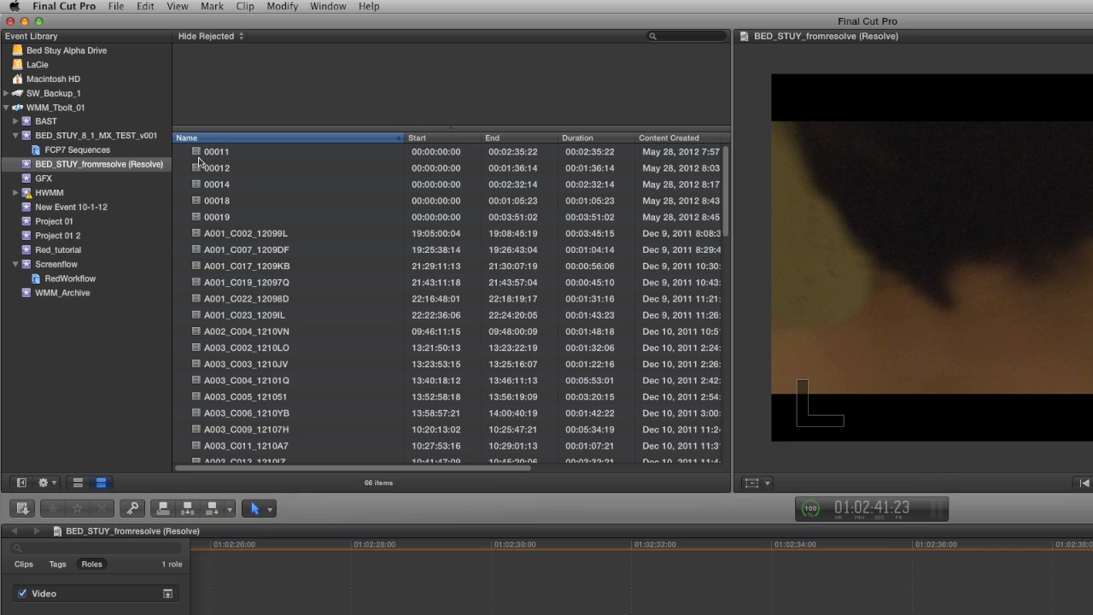
# - Open the event's FCP7 Sequences collection and select and skim the BED_STUY_8_1_MX_TEST_v001 clip
pyautogui.click(106, 135)
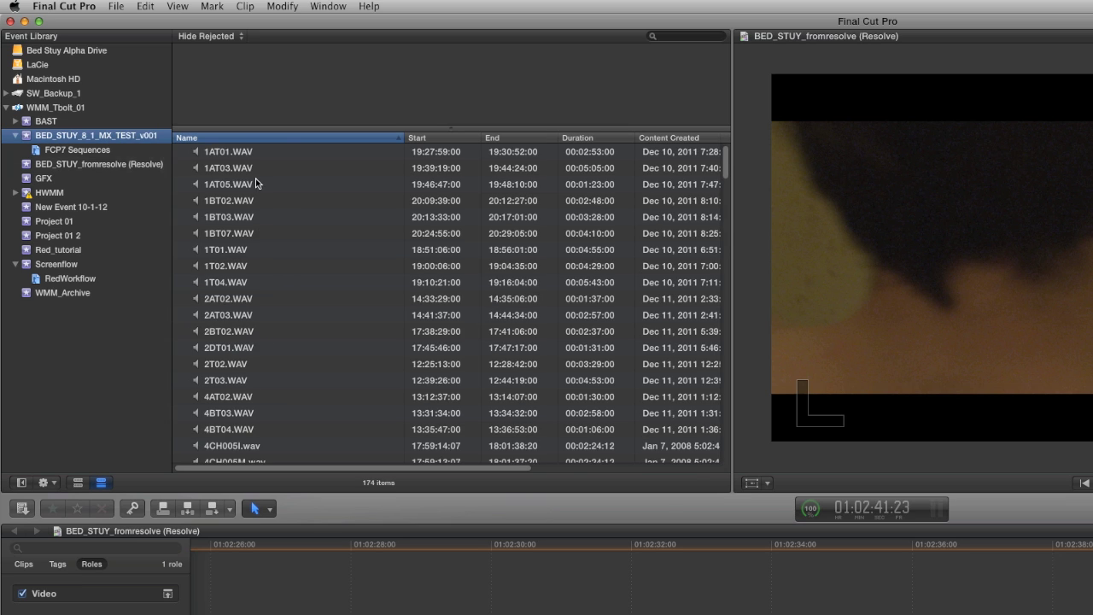
pyautogui.scroll(-5, 257, 185)
pyautogui.scroll(-20, 256, 186)
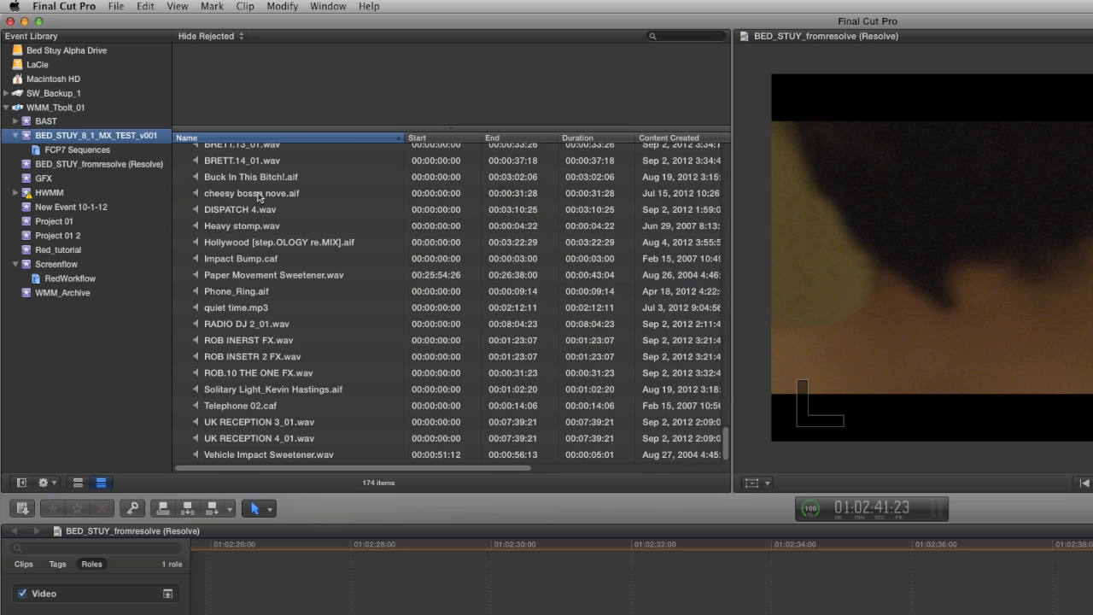
pyautogui.scroll(15, 280, 288)
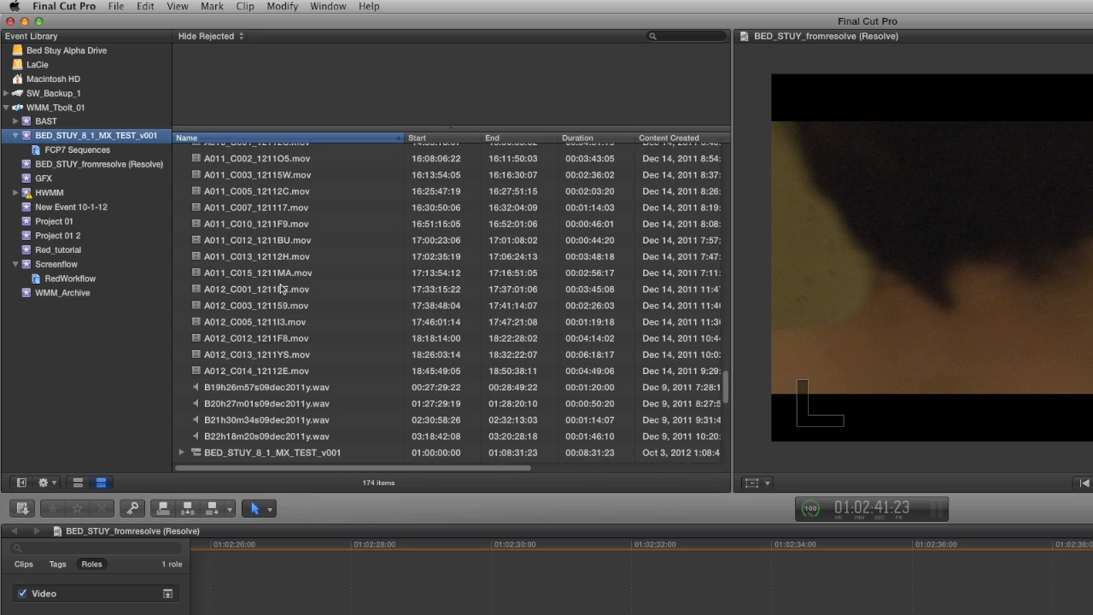
pyautogui.scroll(10, 281, 288)
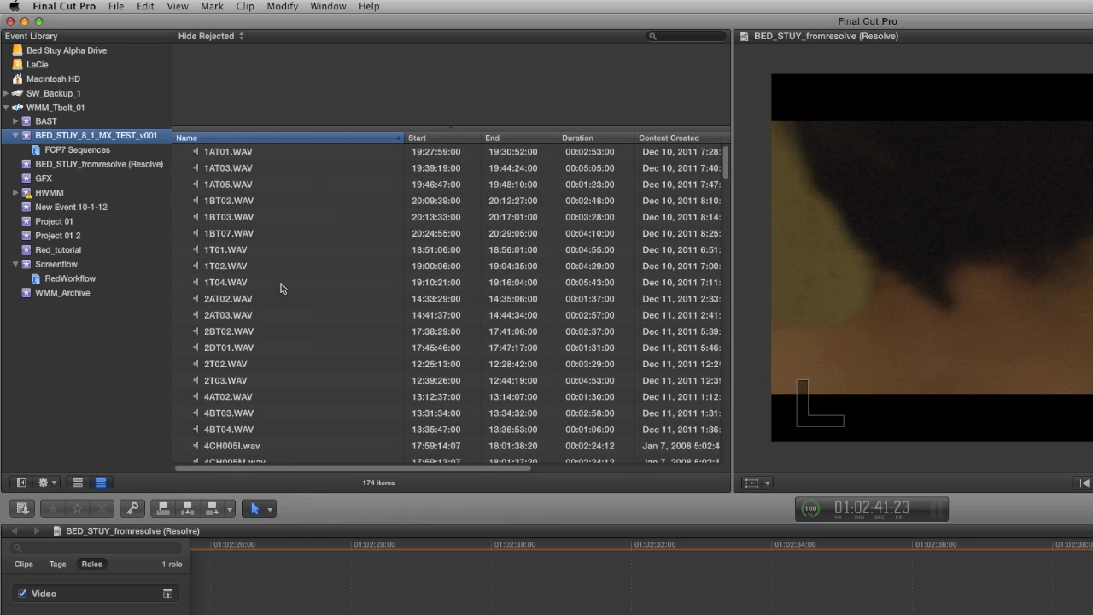
pyautogui.click(105, 152)
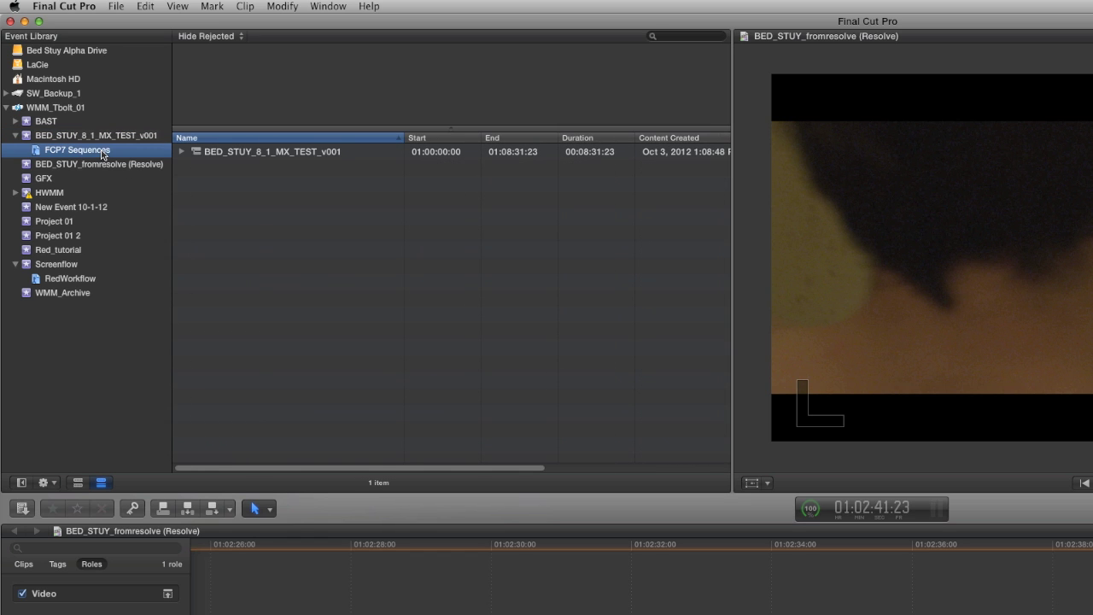
pyautogui.click(232, 158)
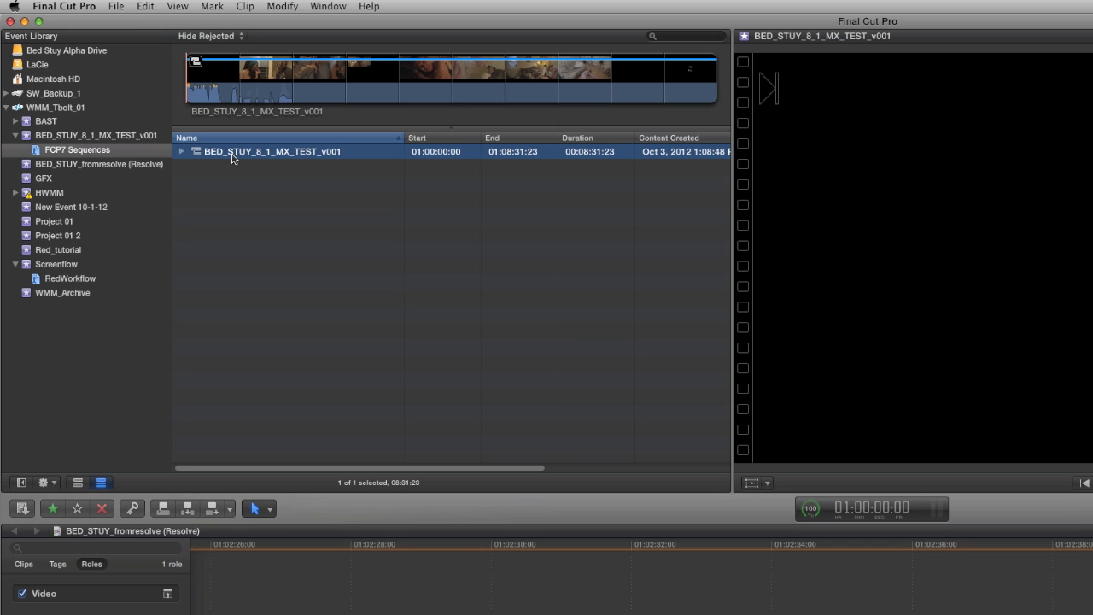
pyautogui.click(251, 78)
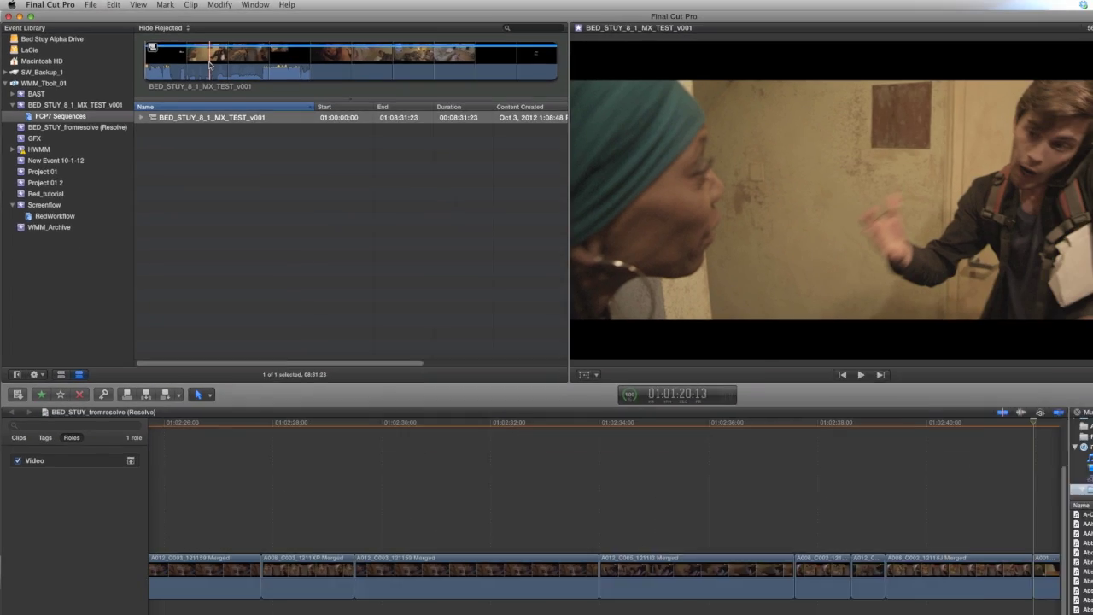
pyautogui.click(267, 82)
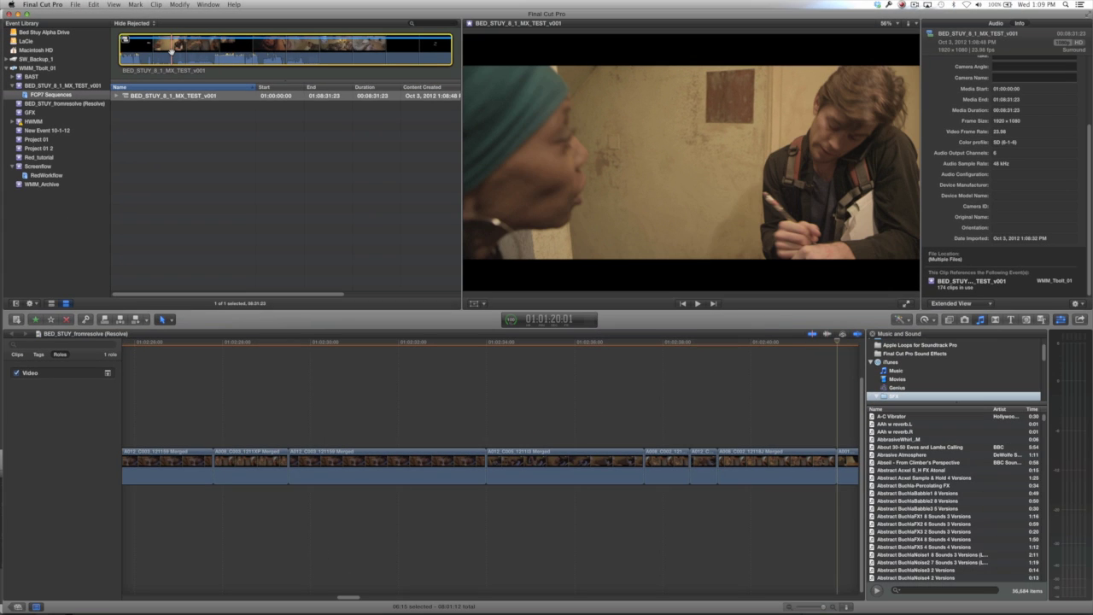
# - Start a new project in the Bed_Stuy folder, beginning its name with 'Be'
pyautogui.press('super+0')
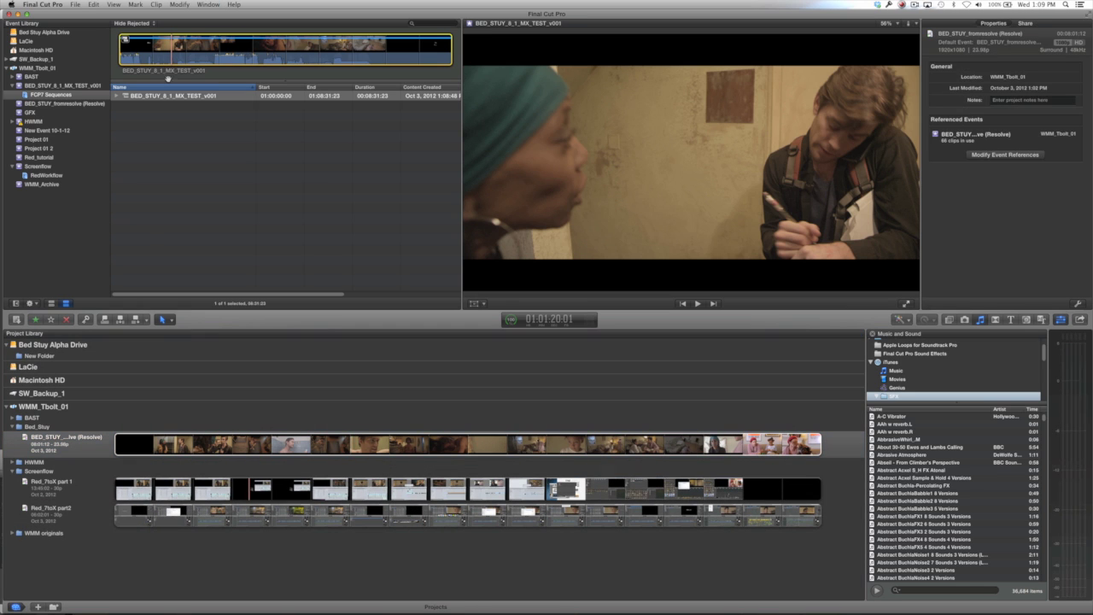
pyautogui.click(169, 78)
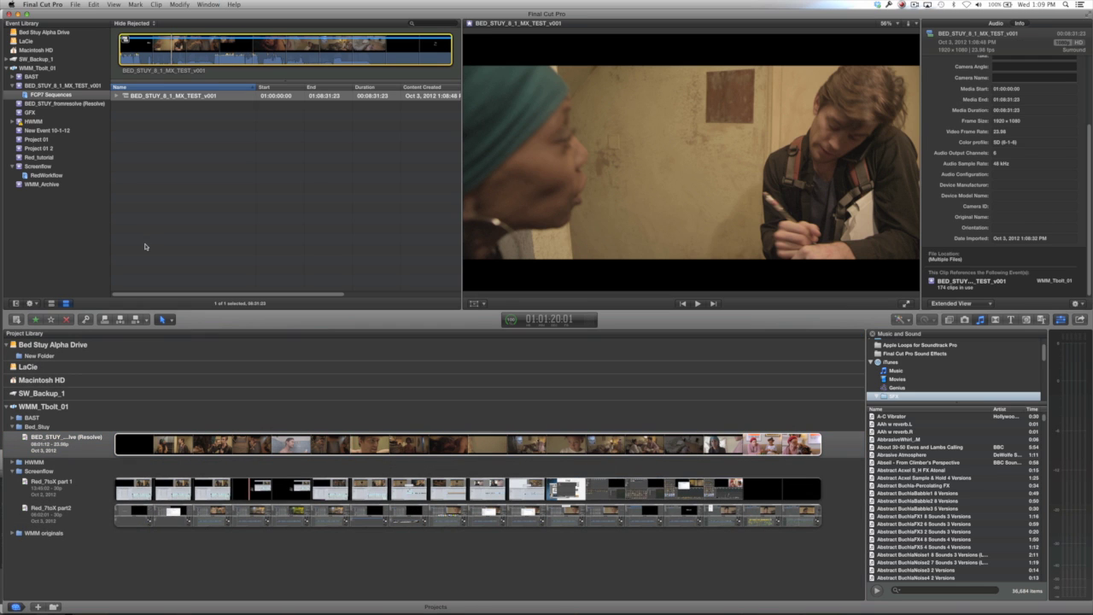
pyautogui.click(36, 428)
pyautogui.rightClick(53, 431)
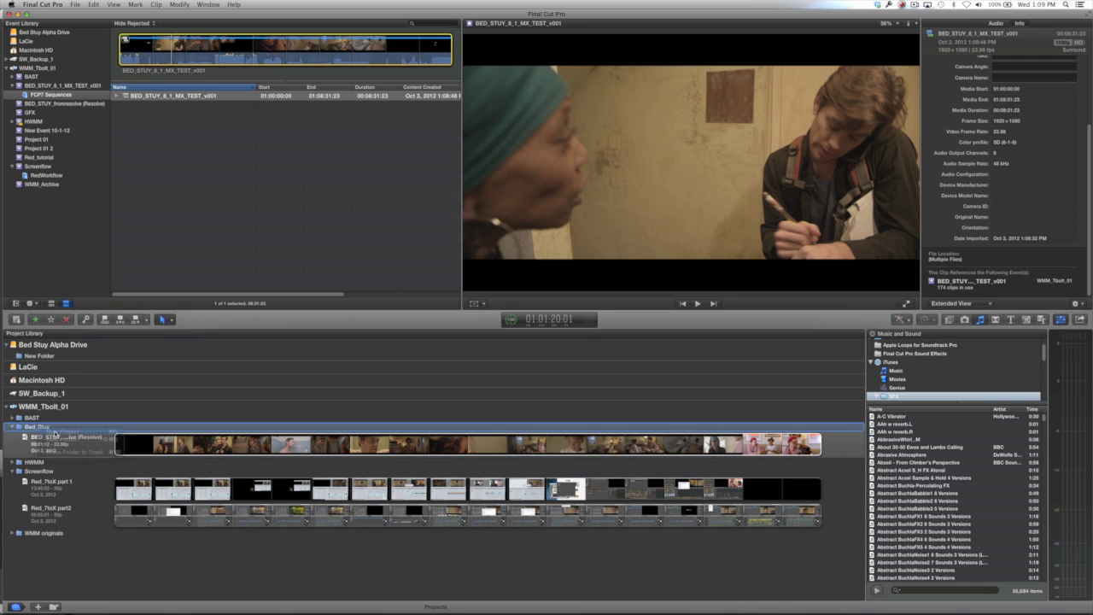
pyautogui.click(55, 432)
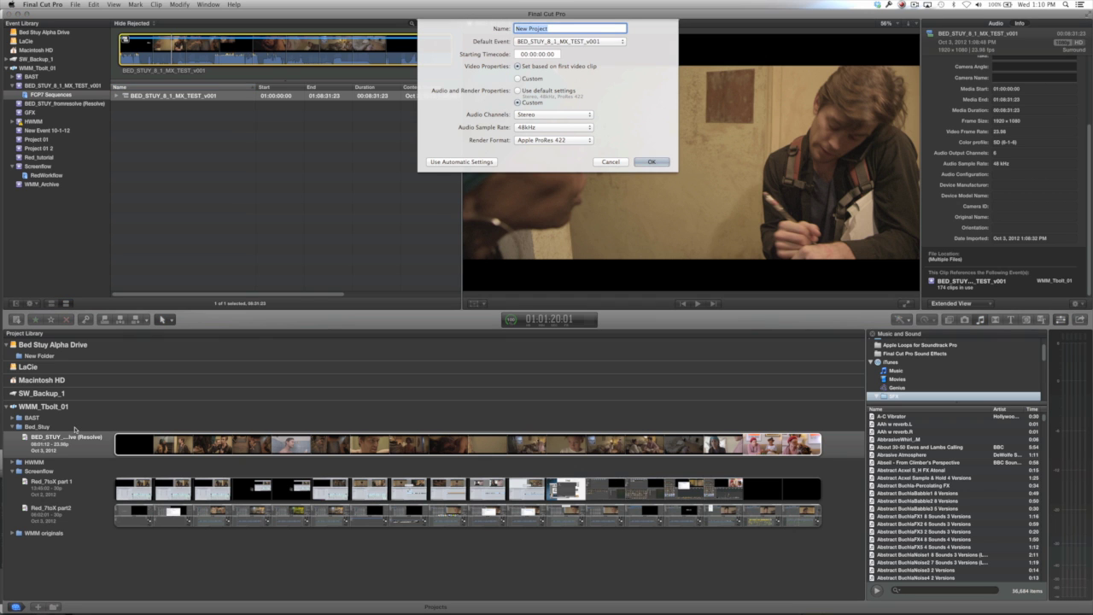
pyautogui.write('Be')
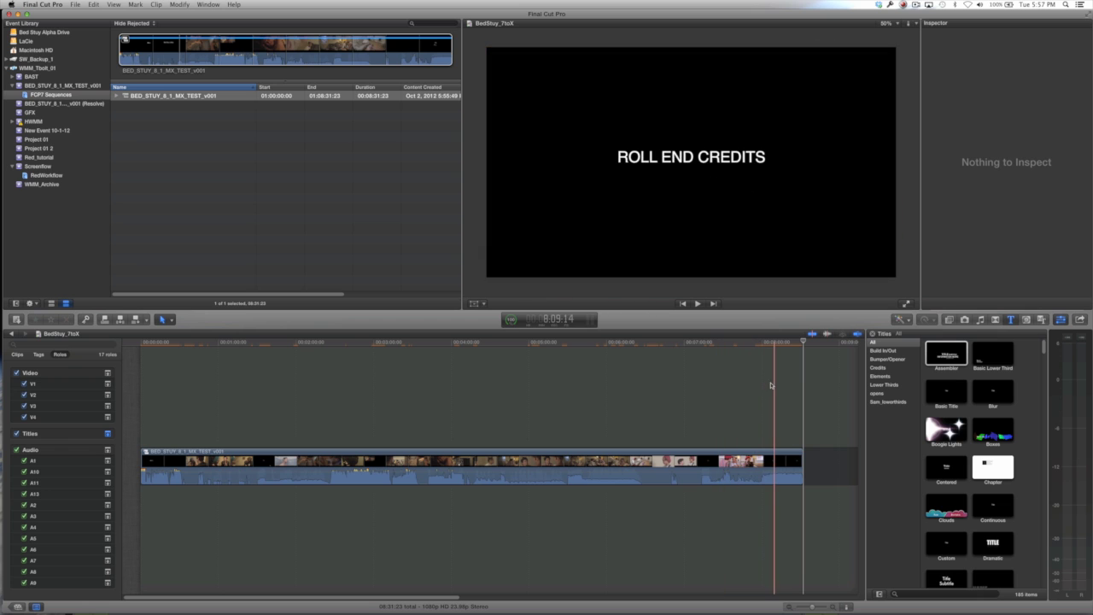
# - Select the sequence clip in the BedStuy_7toX timeline and bring up the Clip menu
pyautogui.click(518, 343)
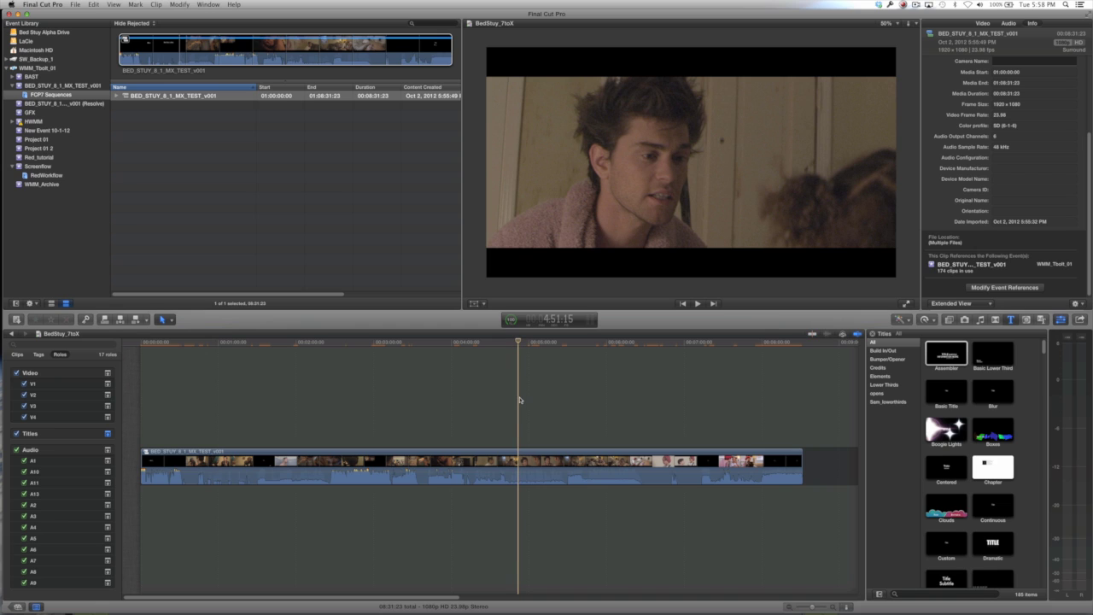
pyautogui.click(521, 465)
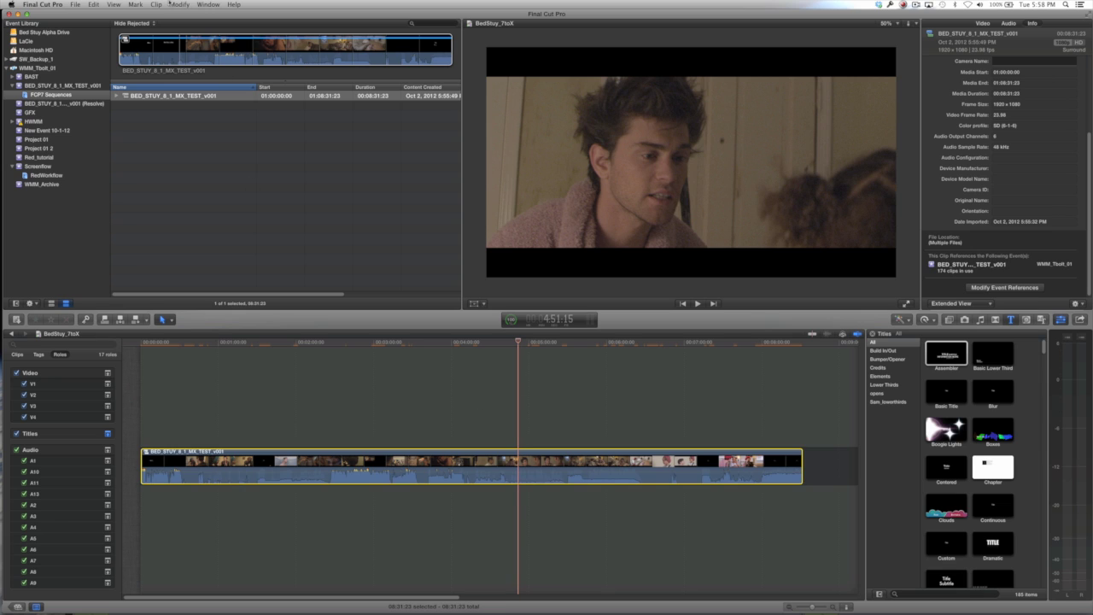
pyautogui.click(156, 4)
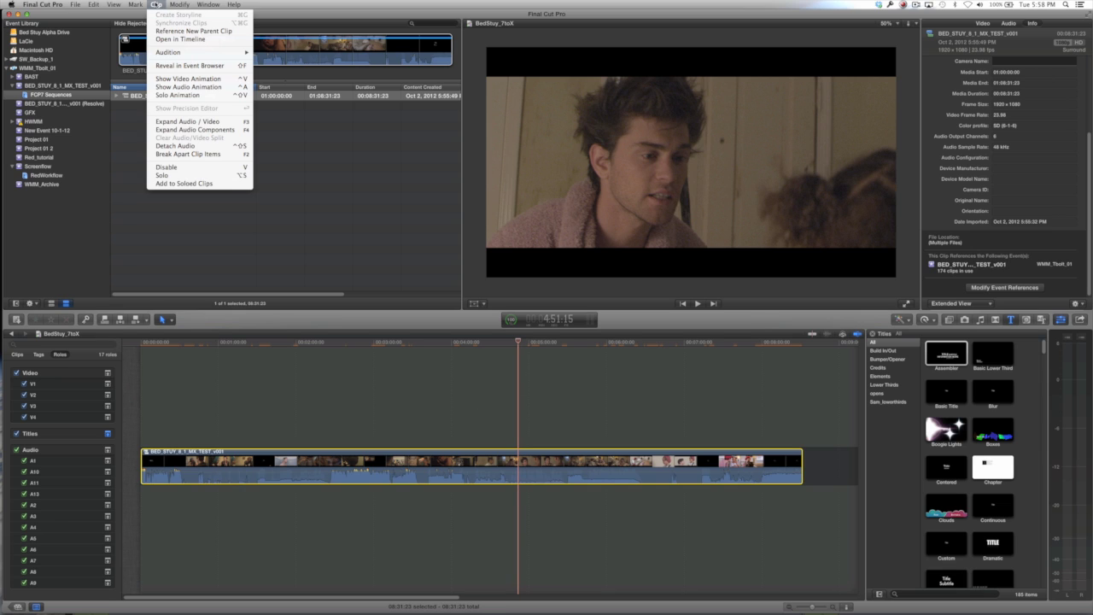
# - Apply Break Apart Clip Items to the sequence clip and inspect the separated clips
pyautogui.click(185, 155)
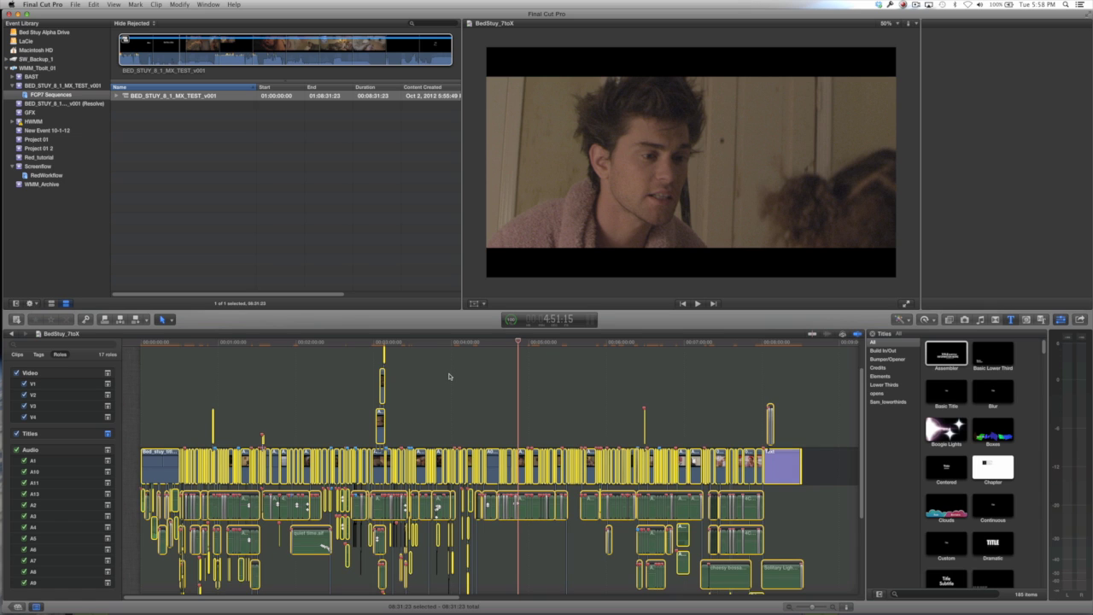
pyautogui.scroll(-2, 450, 376)
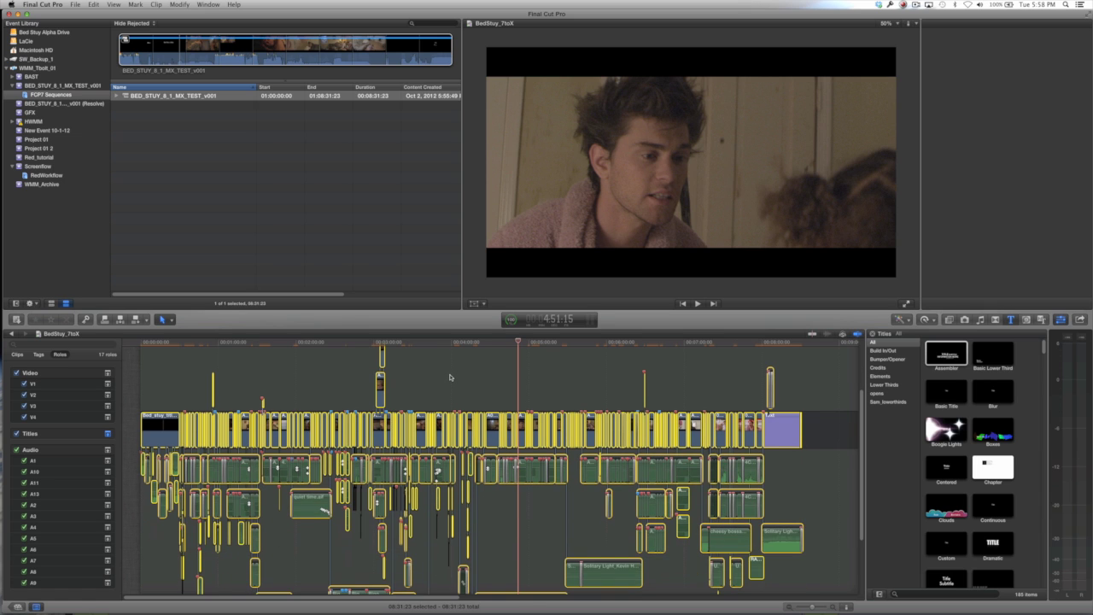
pyautogui.scroll(-1, 451, 378)
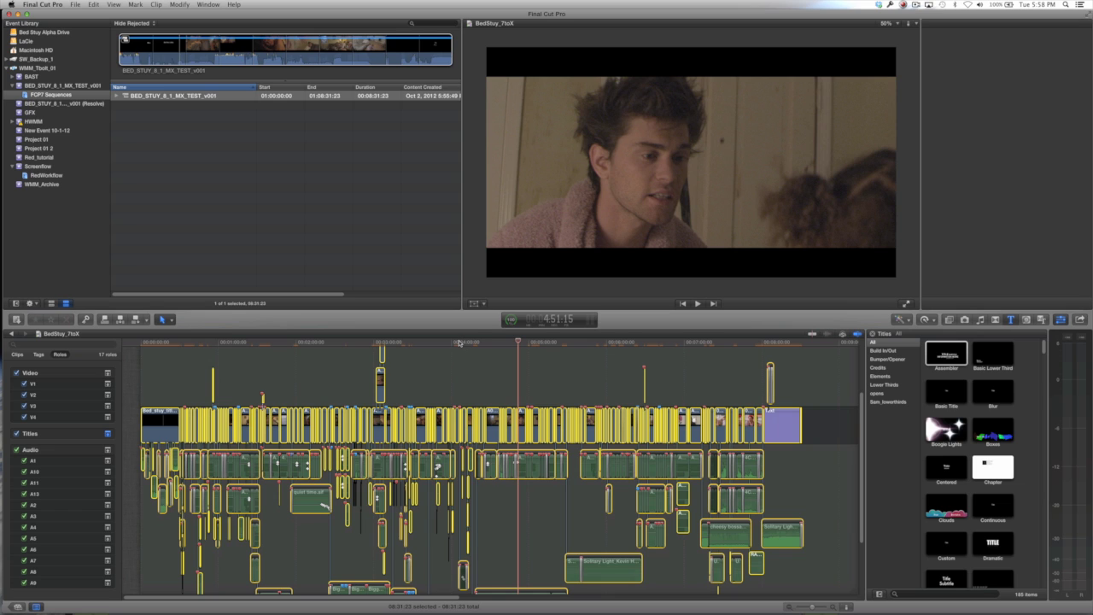
pyautogui.press('super+4')
pyautogui.click(459, 342)
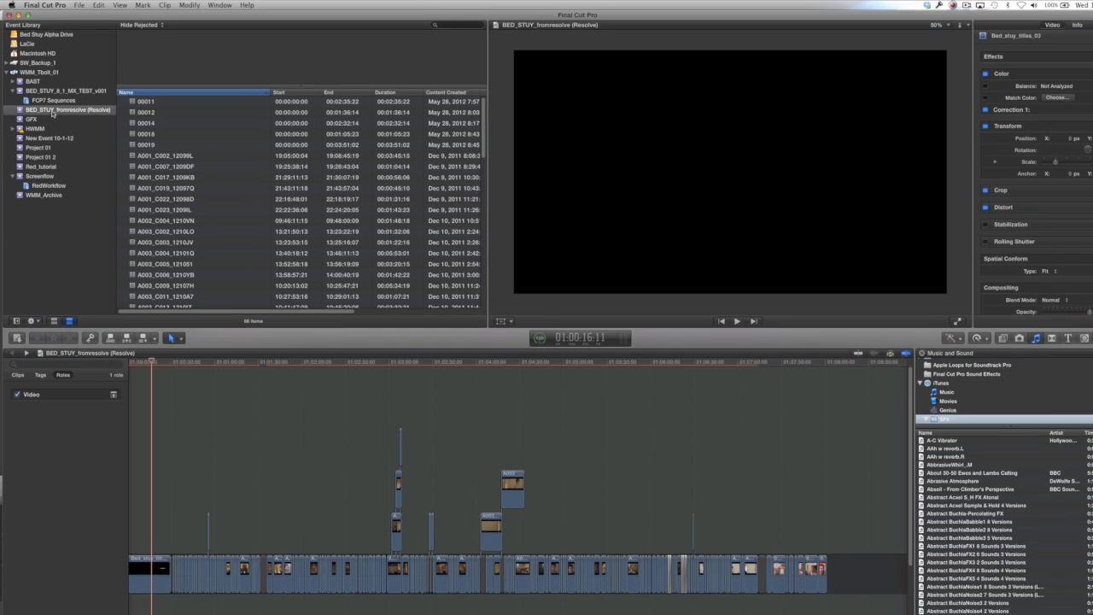
# - Add a keyword collection named Reference to the BED_STUY_fromresolve event
pyautogui.rightClick(50, 106)
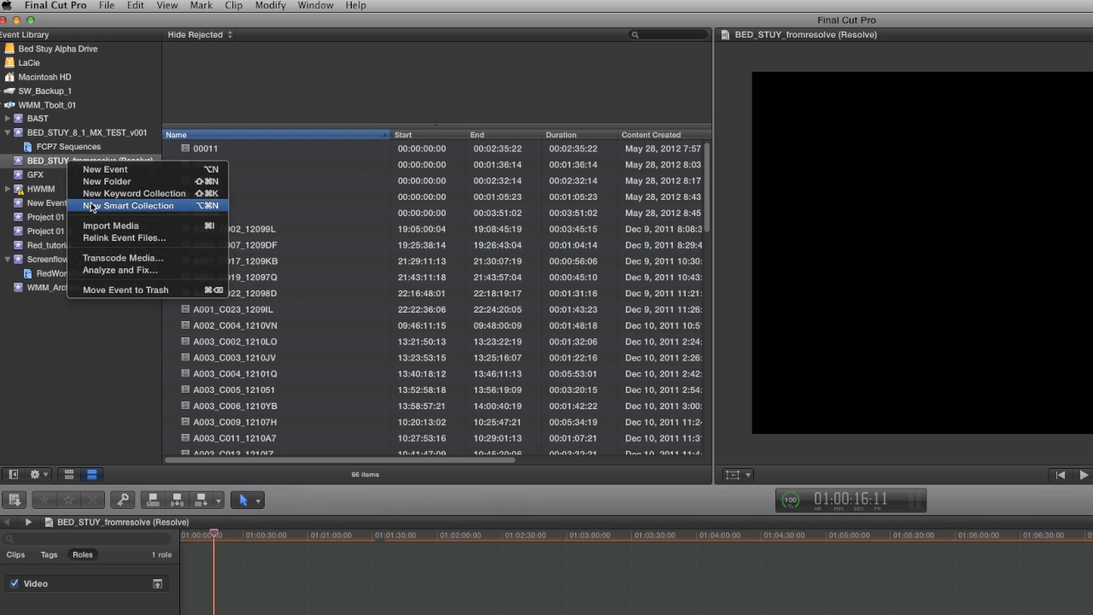
pyautogui.click(96, 193)
pyautogui.write('R')
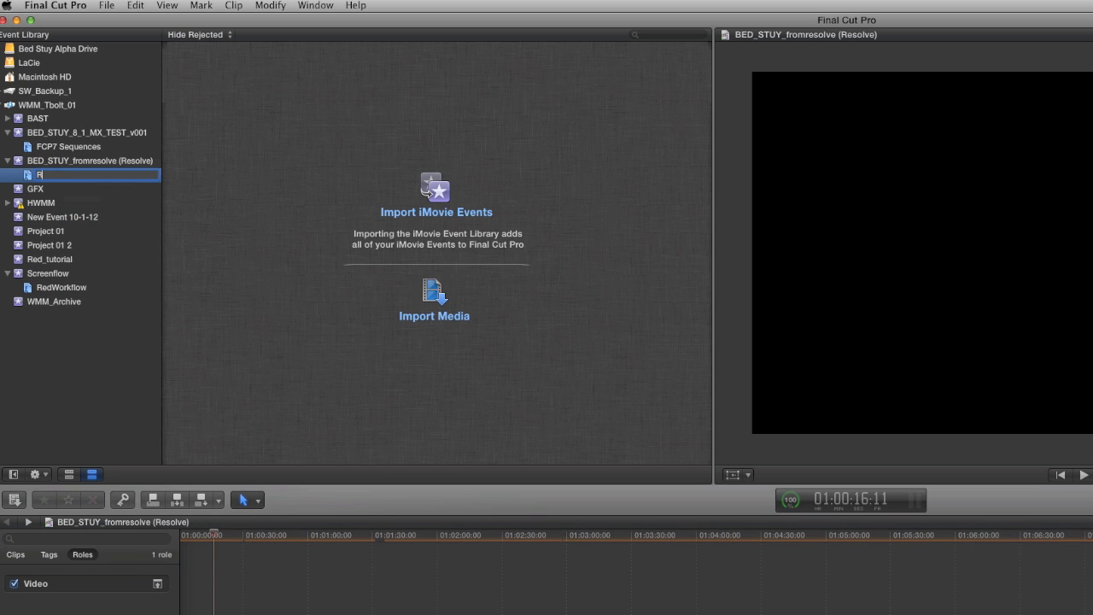
pyautogui.write('eference')
pyautogui.press('Return')
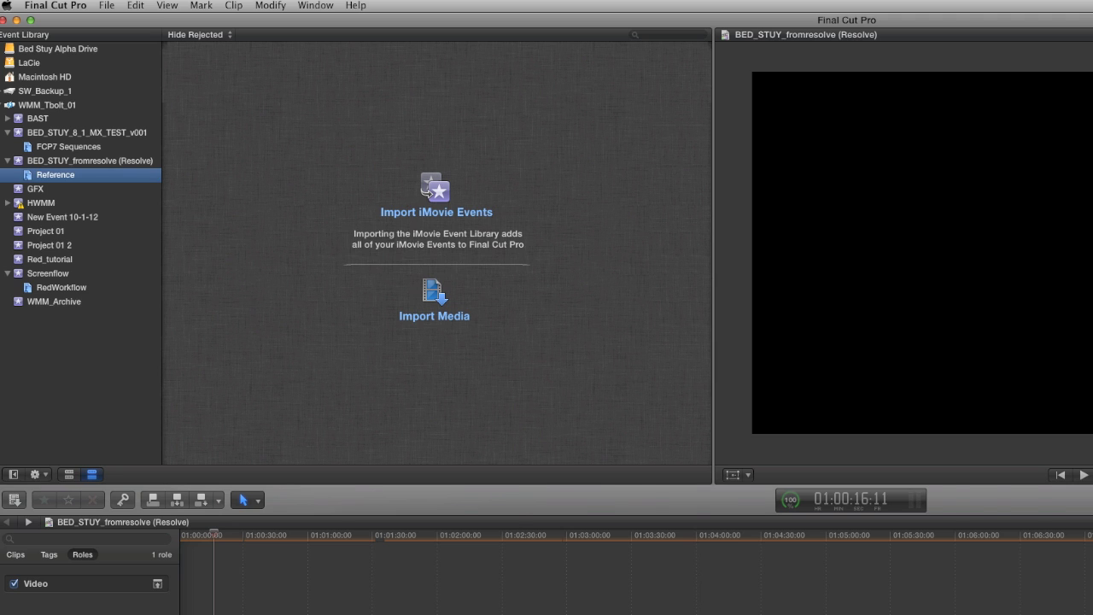
# - Drag the BED_STUY_reference movie from Finder into the Reference collection
pyautogui.press('super+Tab')
pyautogui.press('super+Tab')
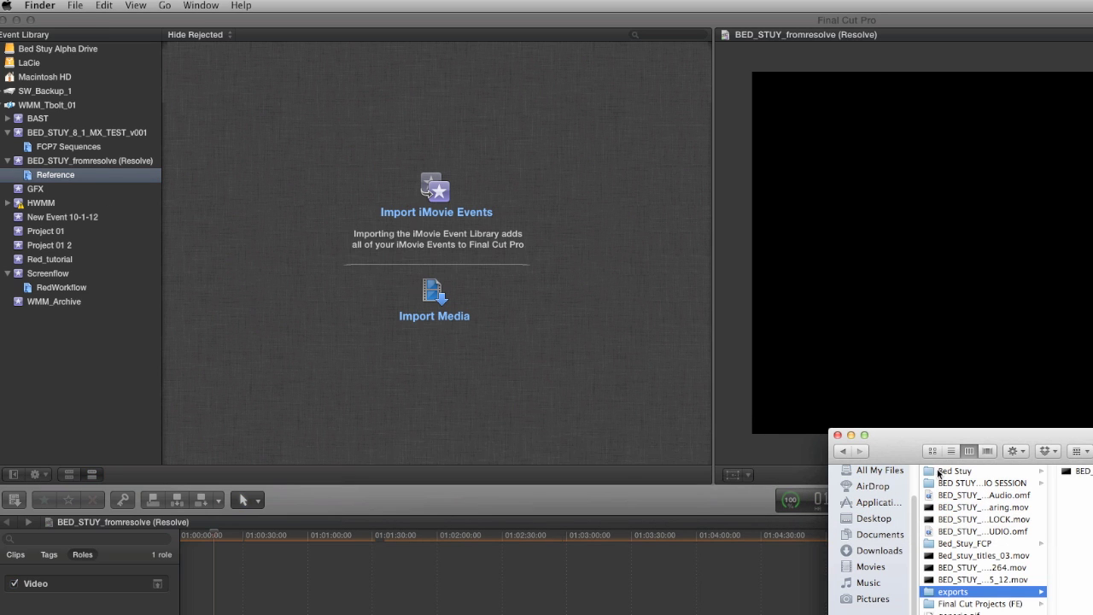
pyautogui.moveTo(1070, 471); pyautogui.dragTo(87, 178)
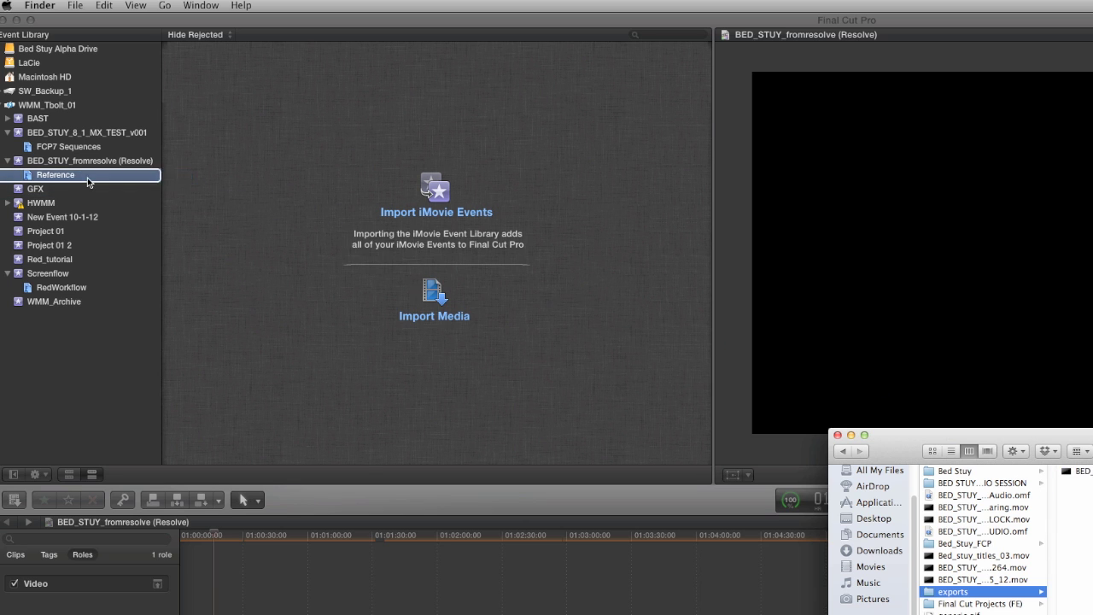
pyautogui.click(67, 180)
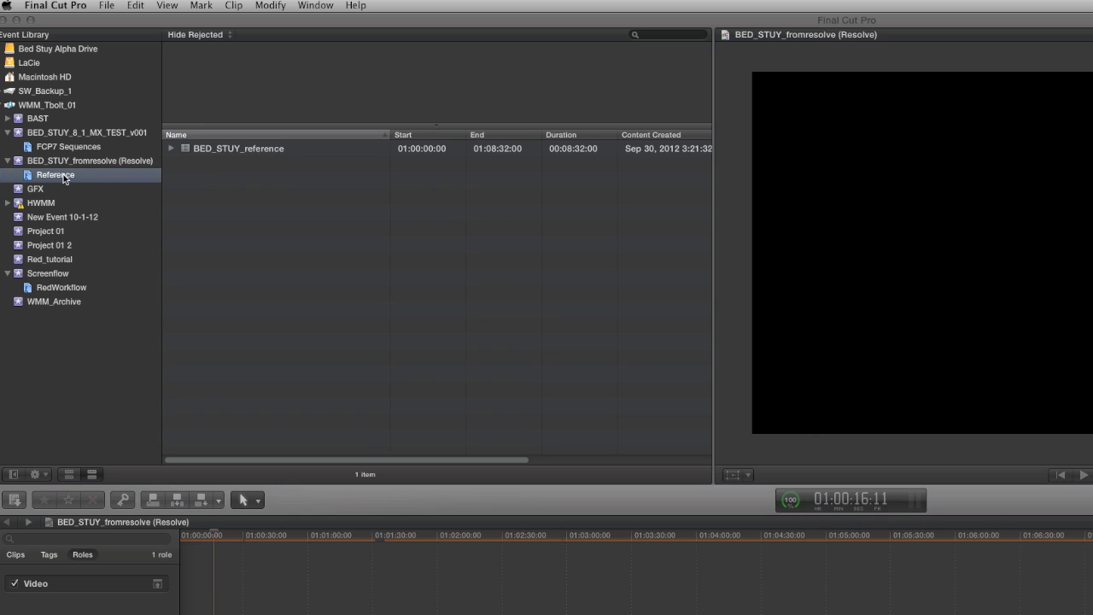
# - Connect the BED_STUY_reference clip above the storyline at the very start of the sequence
pyautogui.click(220, 150)
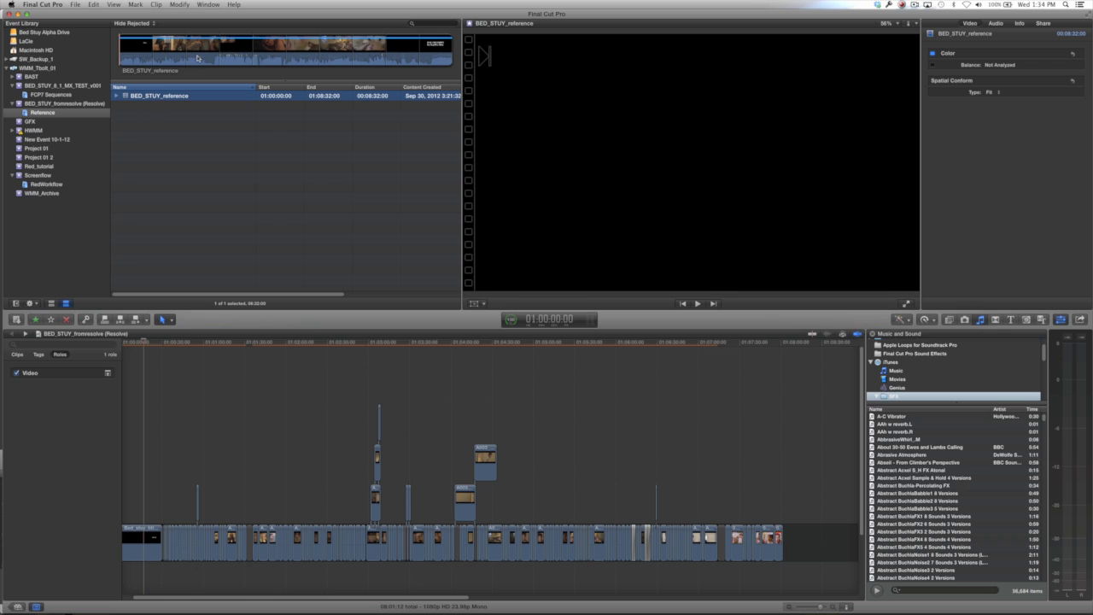
pyautogui.click(156, 343)
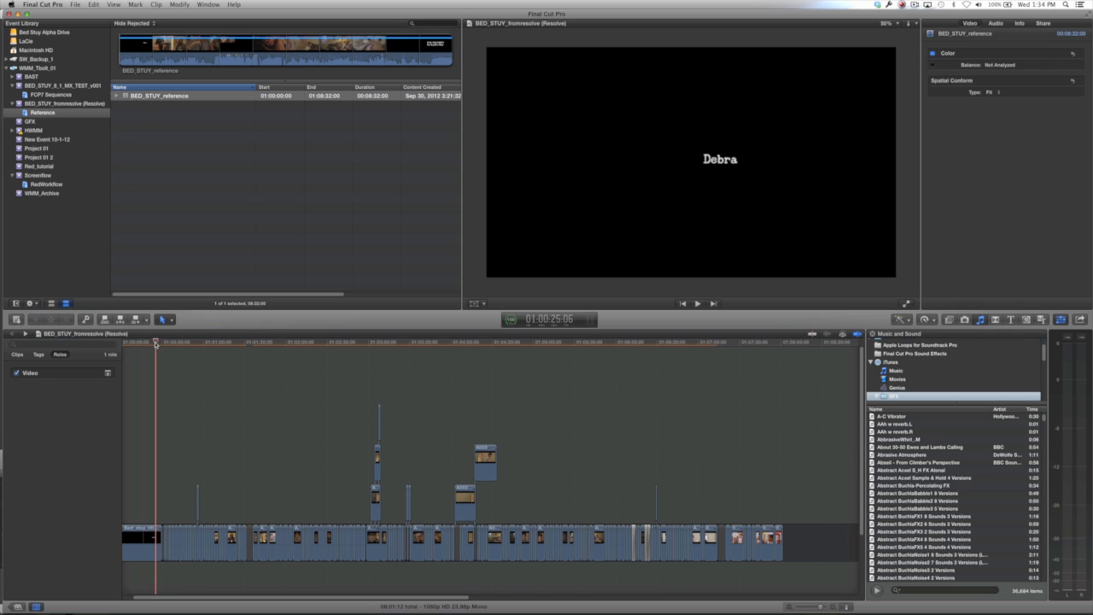
pyautogui.press('Home')
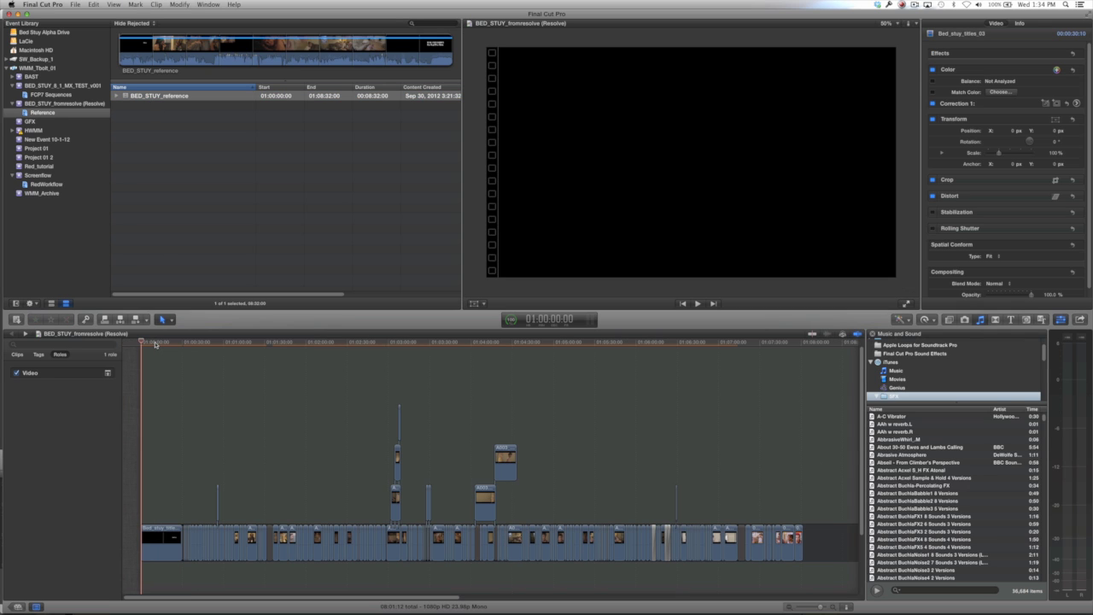
pyautogui.press('q')
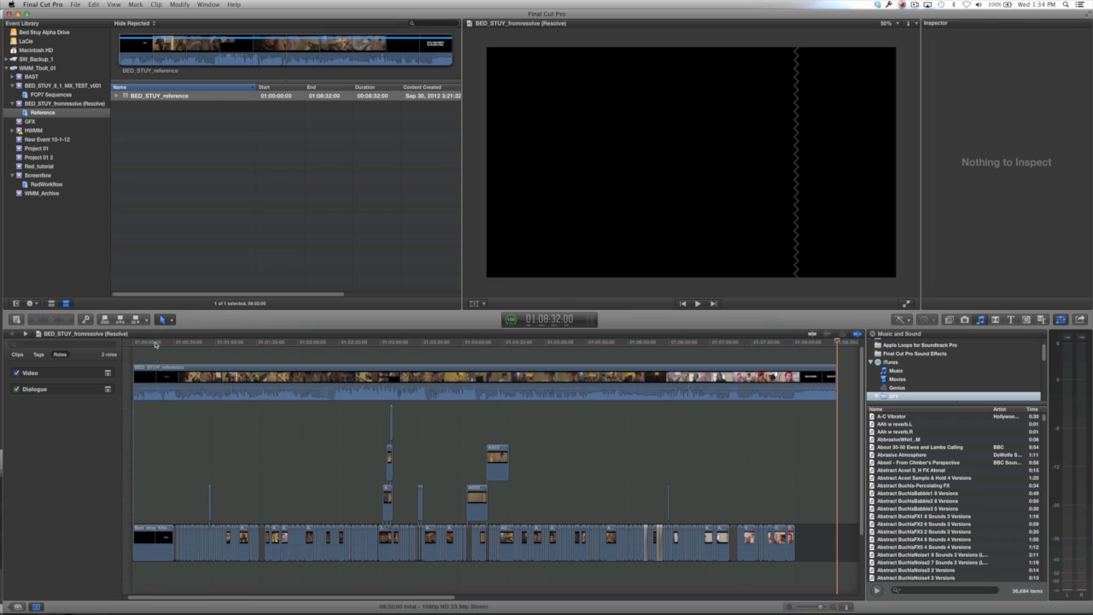
# - Lower the connected reference clip's Compositing opacity to 50%
pyautogui.click(187, 378)
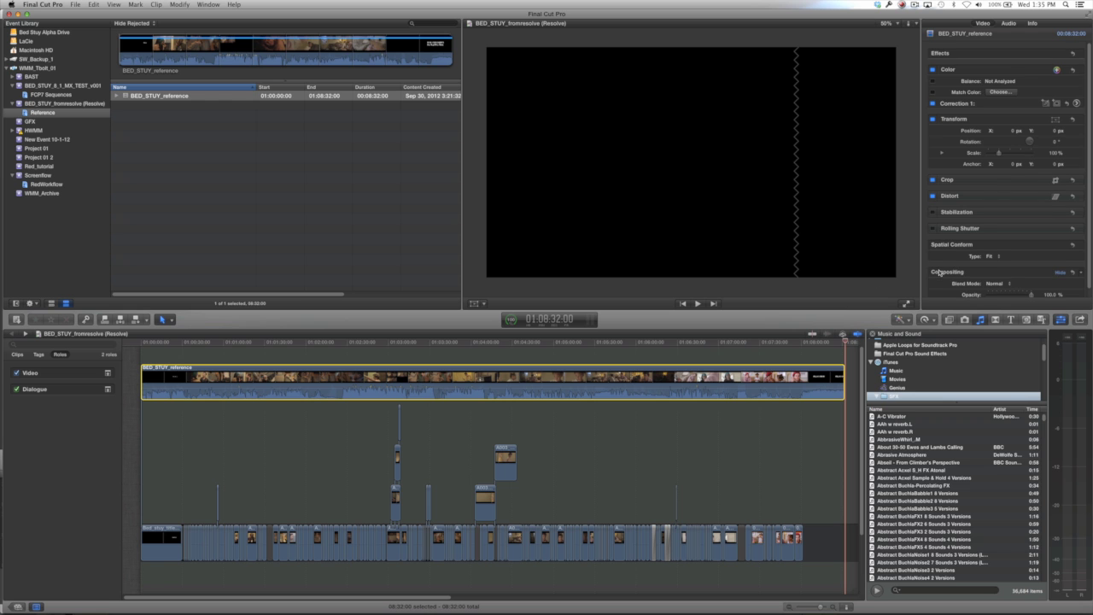
pyautogui.scroll(-1, 940, 271)
pyautogui.click(1050, 287)
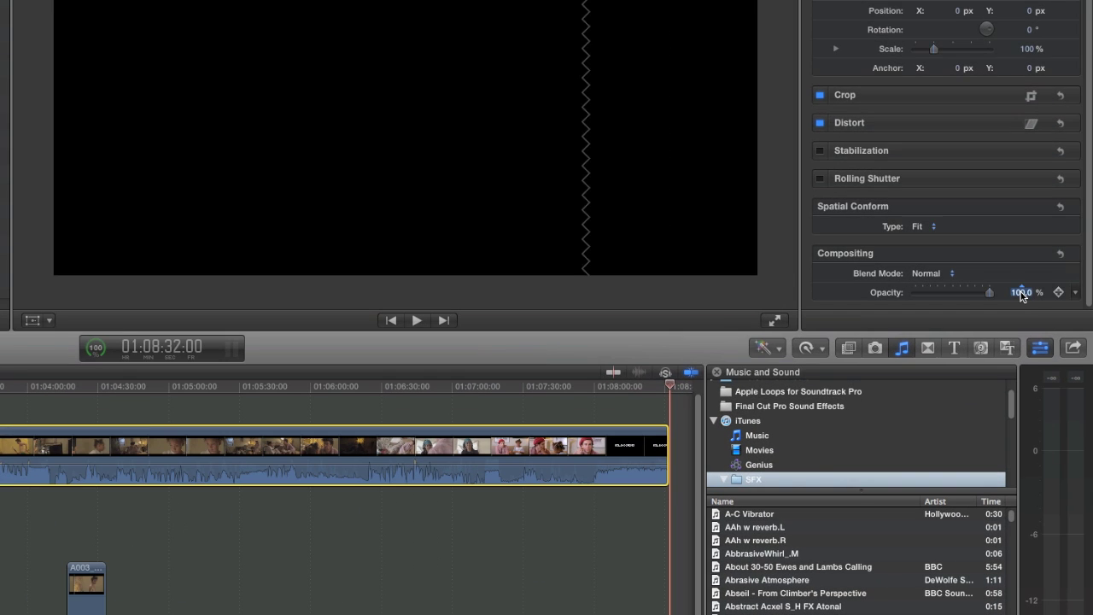
pyautogui.write('50')
pyautogui.press('Return')
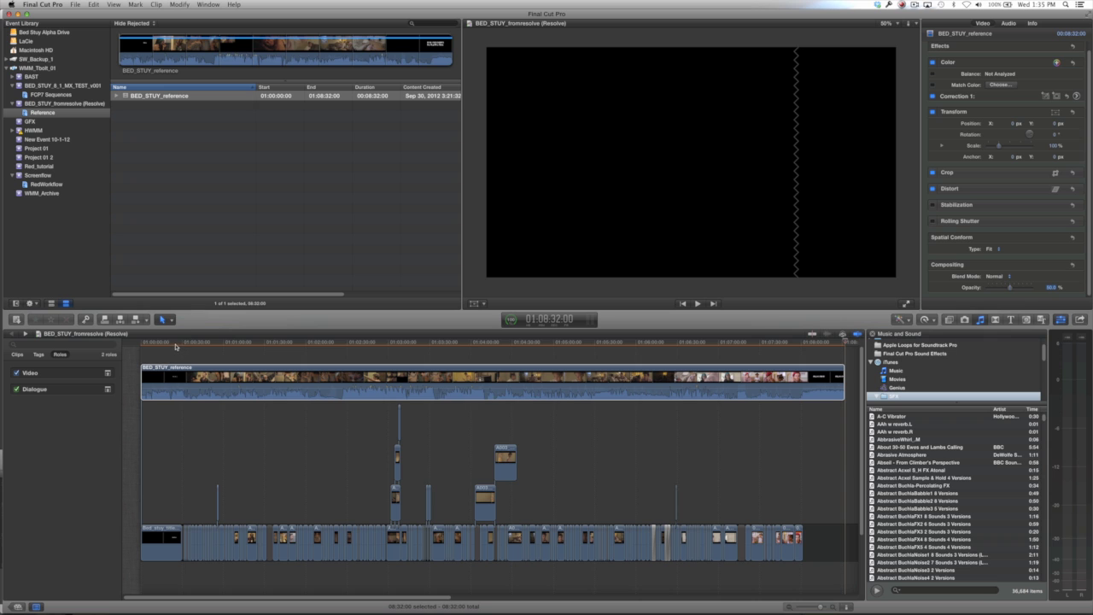
# - Scrub through the overlaid sequence, park at the mismatch near 01:02:44, and zoom in there
pyautogui.moveTo(176, 345); pyautogui.dragTo(290, 341)
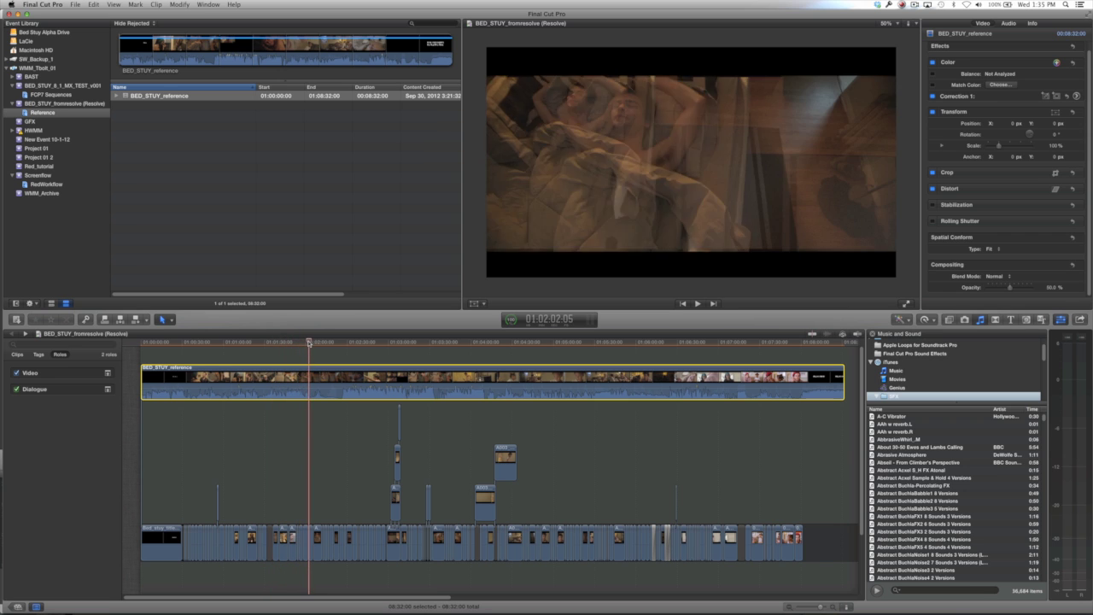
pyautogui.press('j')
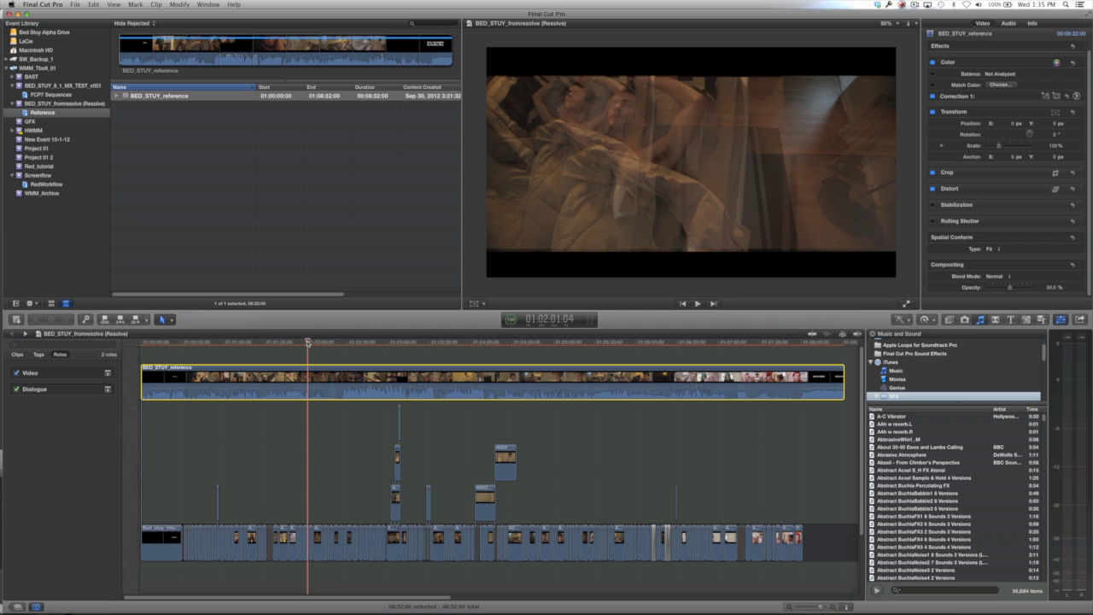
pyautogui.press('l')
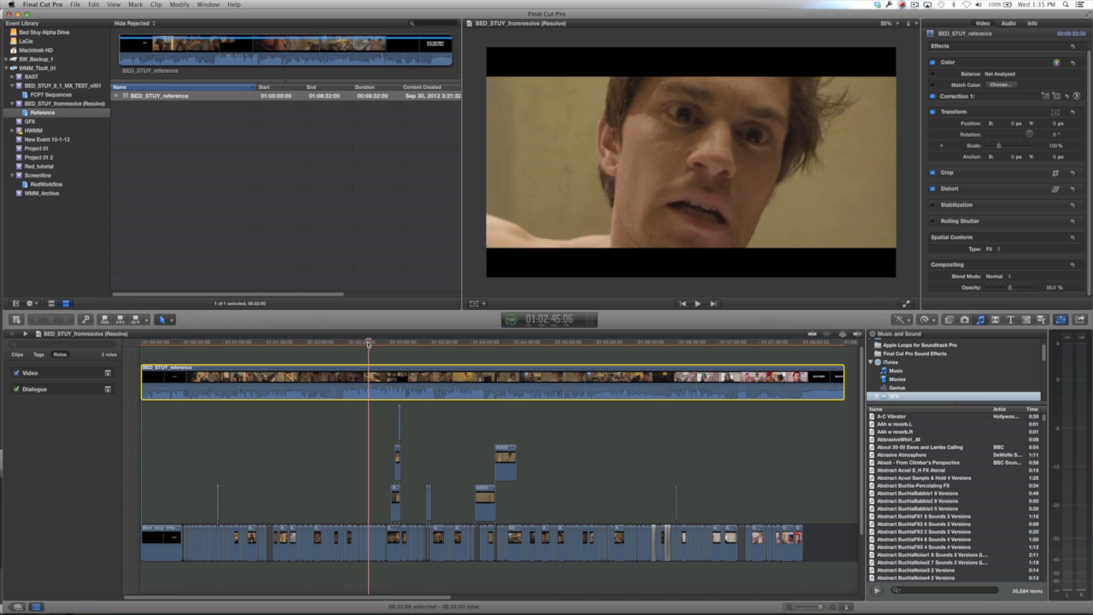
pyautogui.moveTo(369, 343); pyautogui.dragTo(367, 343)
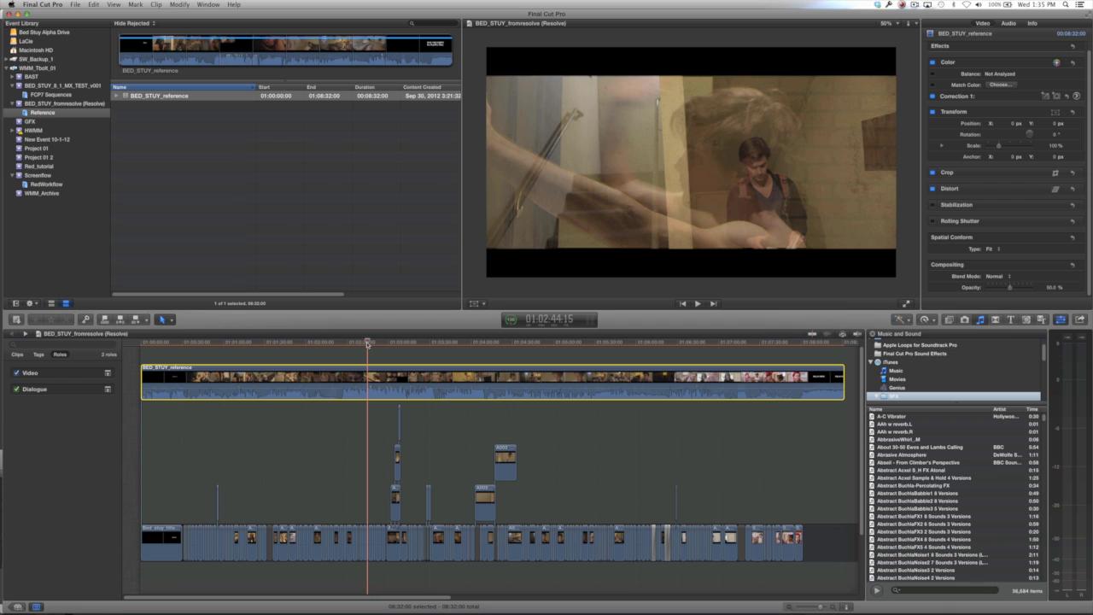
pyautogui.press('super+equal')
pyautogui.press('super+equal')
pyautogui.press('super+equal')
pyautogui.press('super+equal')
pyautogui.press('super+equal')
pyautogui.press('super+equal')
pyautogui.press('super+equal')
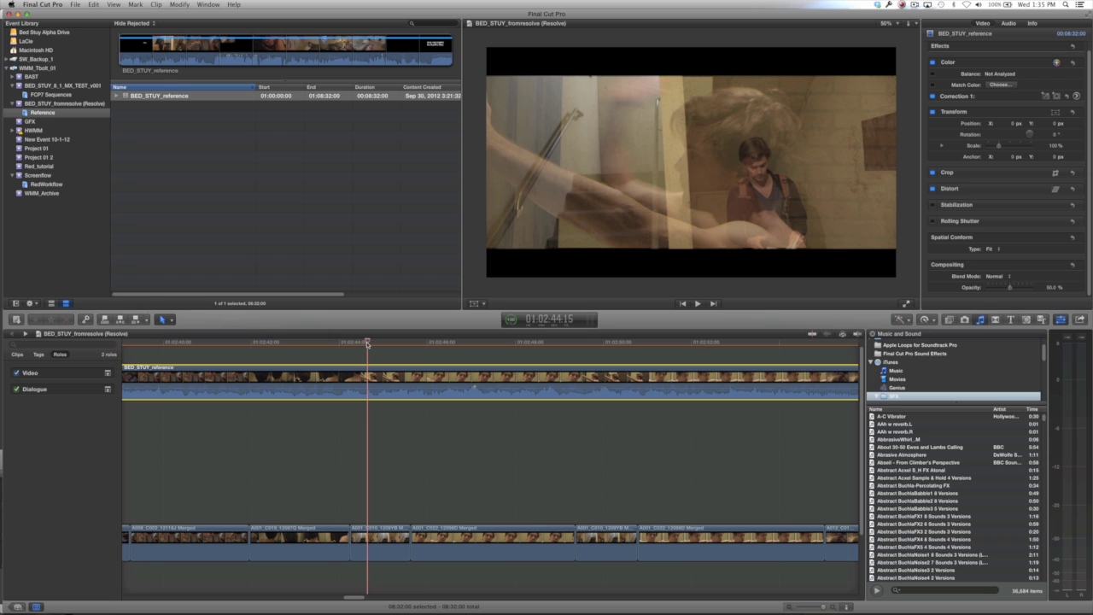
# - Step back onto the mismatched frame and toggle the reference clip off and on to compare
pyautogui.press('Left')
pyautogui.press('Left')
pyautogui.press('Left')
pyautogui.press('Left')
pyautogui.press('Left')
pyautogui.press('Left')
pyautogui.press('Left')
pyautogui.press('Left')
pyautogui.press('Left')
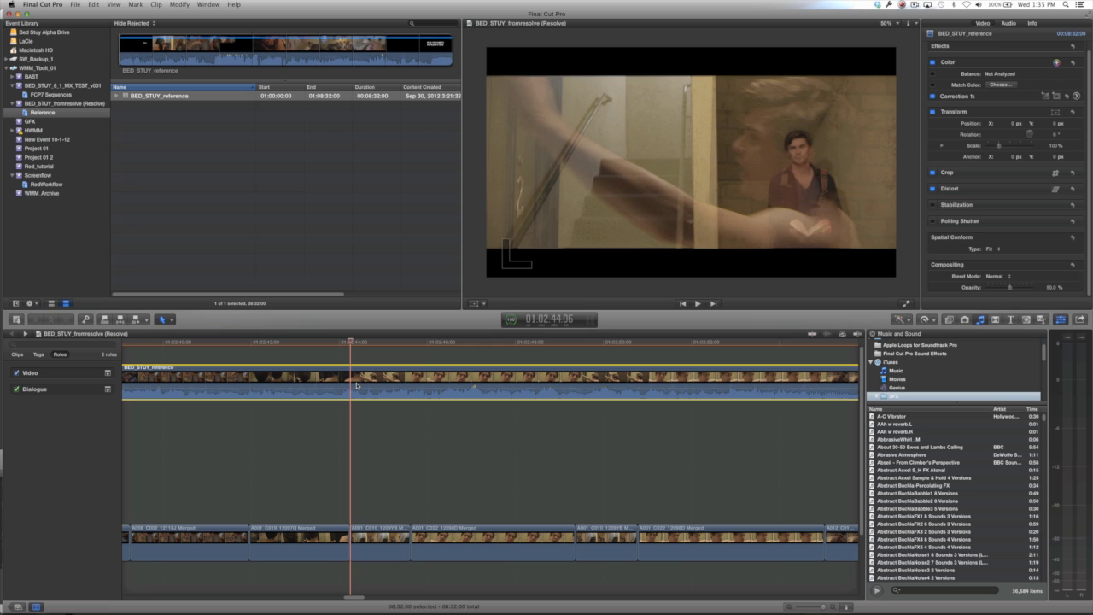
pyautogui.press('v')
pyautogui.press('v')
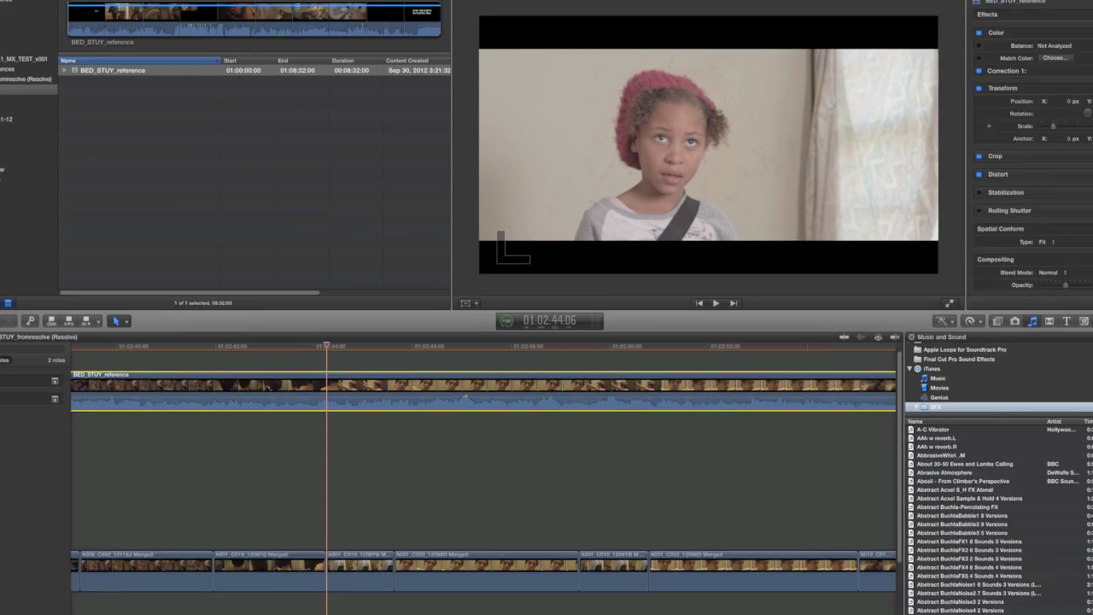
# - Show the Inspector, zoom out the Bedstuy_Xto7 timeline, and place the playhead at 2:42:21
pyautogui.press('super+4')
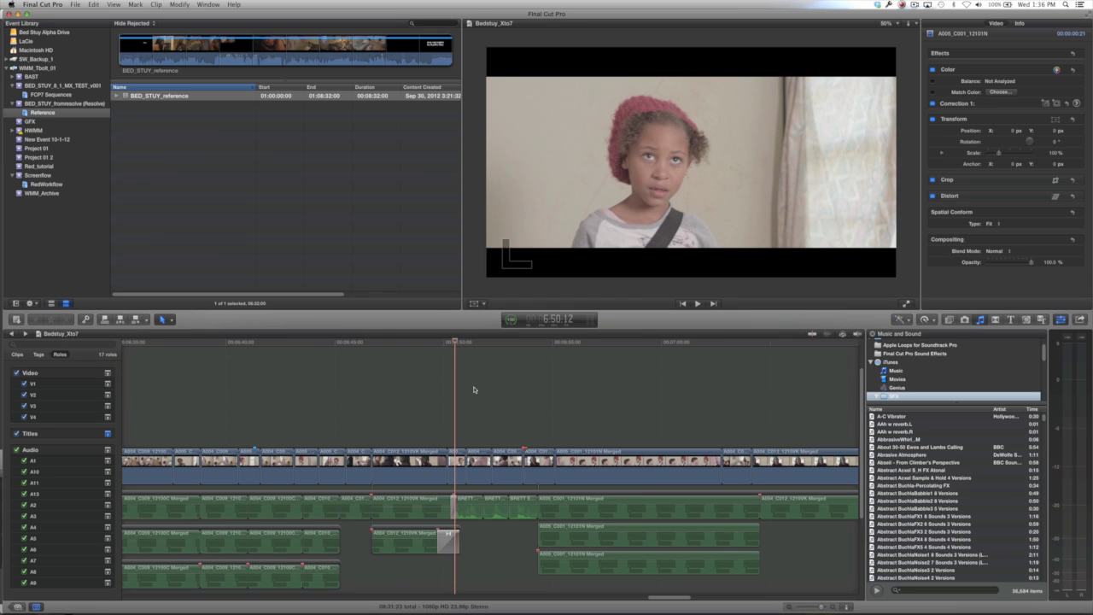
pyautogui.hscroll(-10, 474, 389)
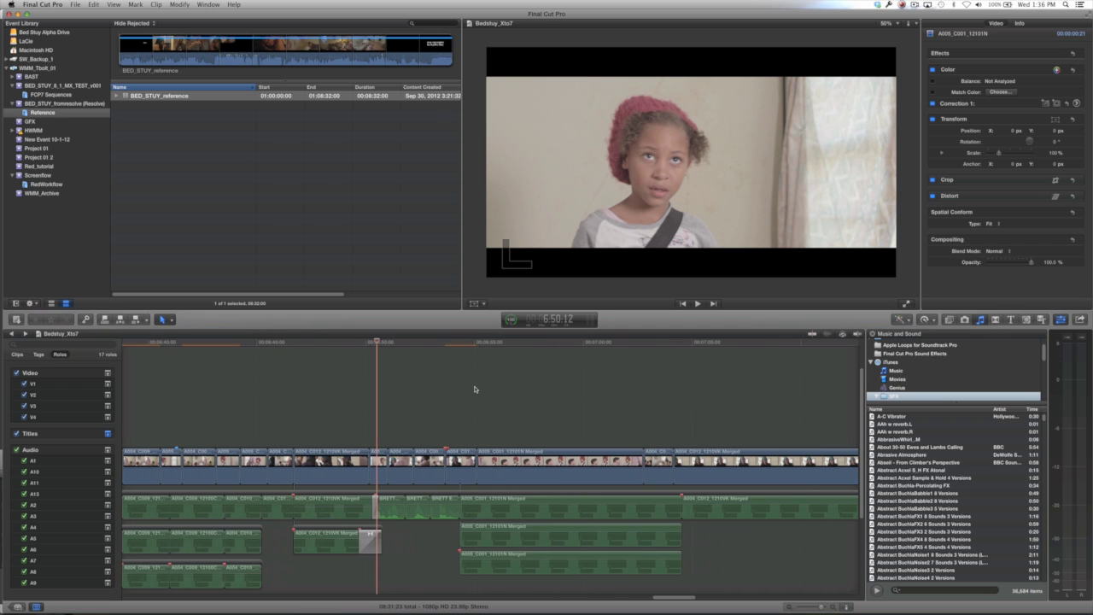
pyautogui.hscroll(-15, 475, 390)
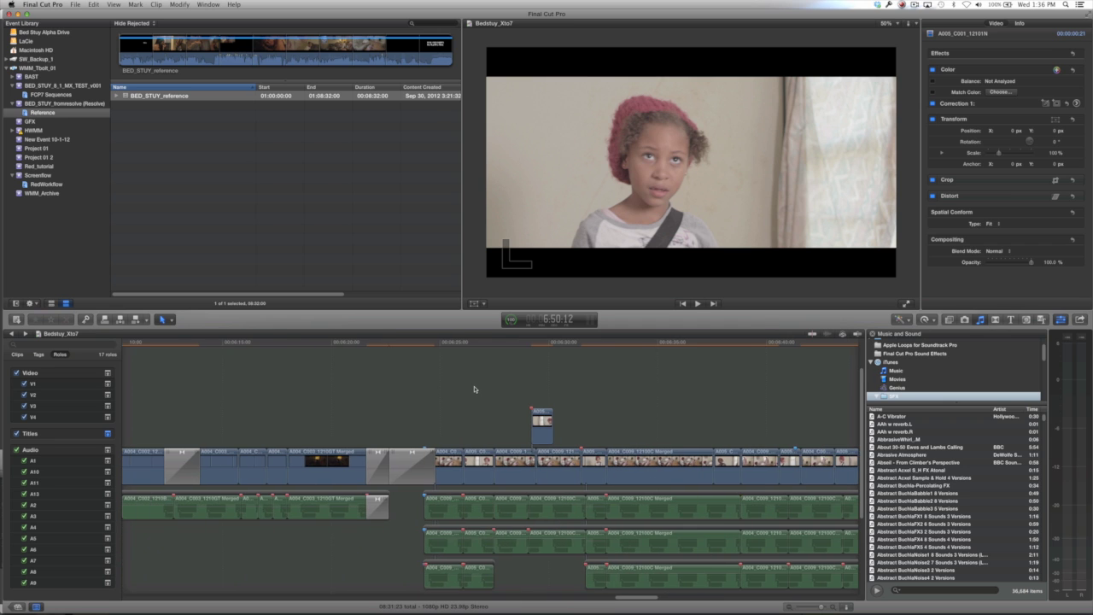
pyautogui.hscroll(-10, 474, 390)
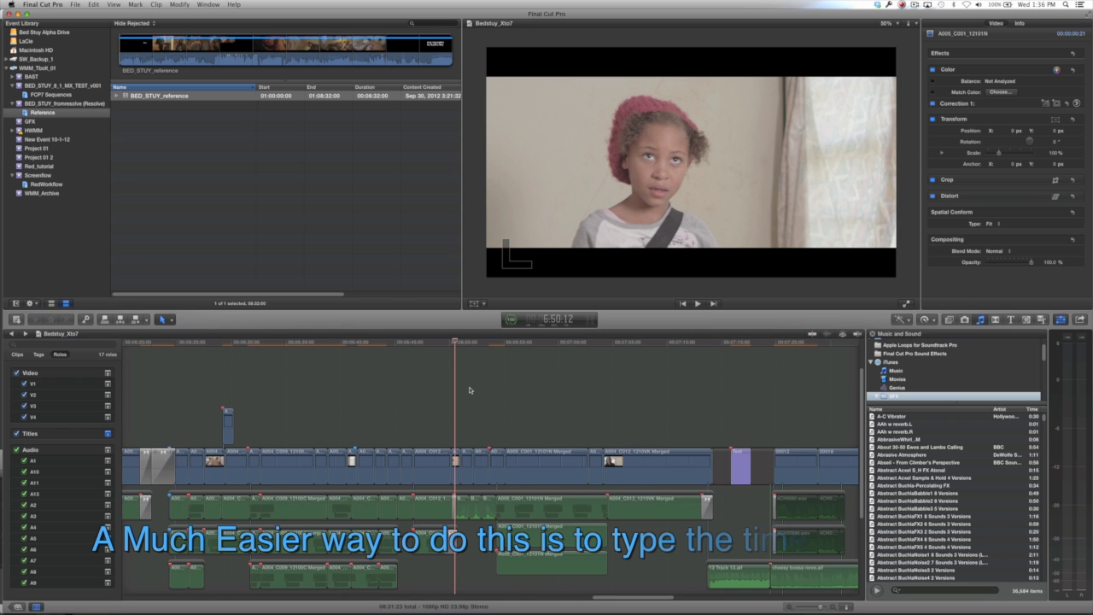
pyautogui.press('super+minus')
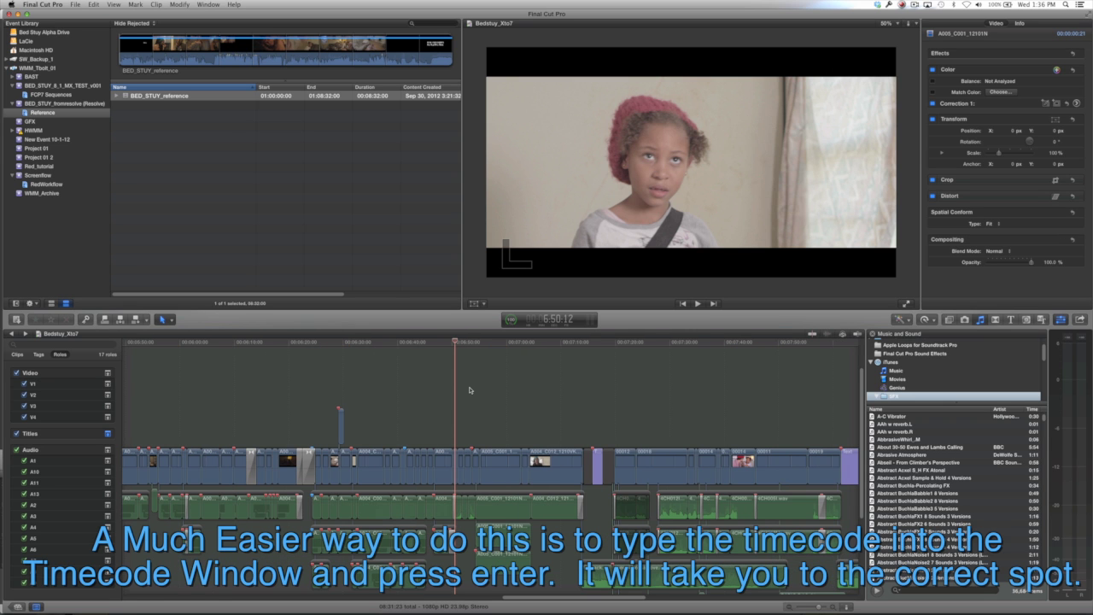
pyautogui.hscroll(-10, 286, 378)
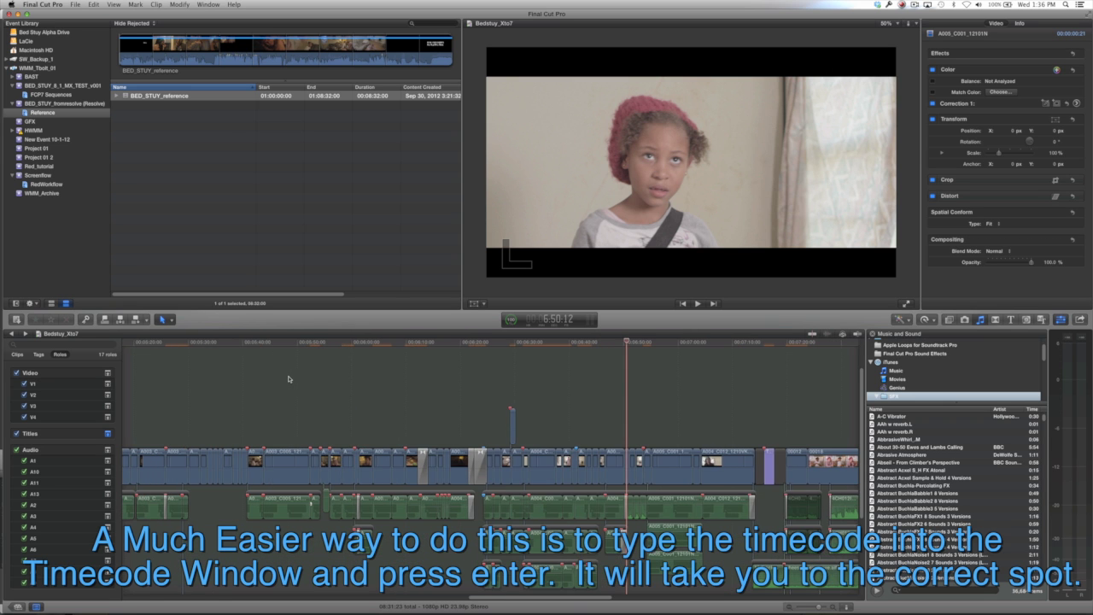
pyautogui.hscroll(-10, 286, 378)
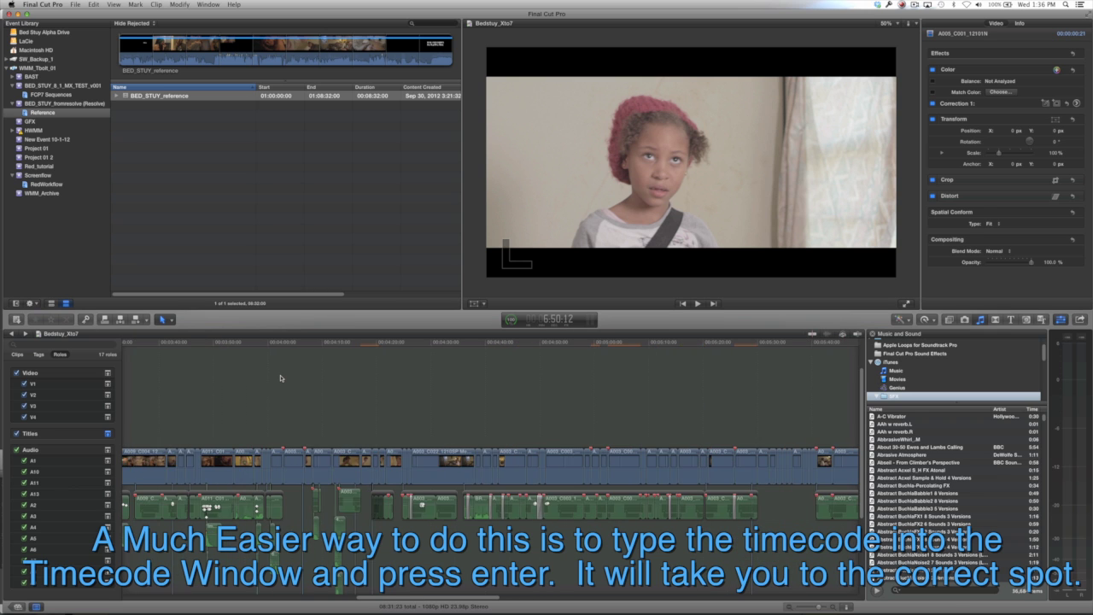
pyautogui.hscroll(-15, 280, 379)
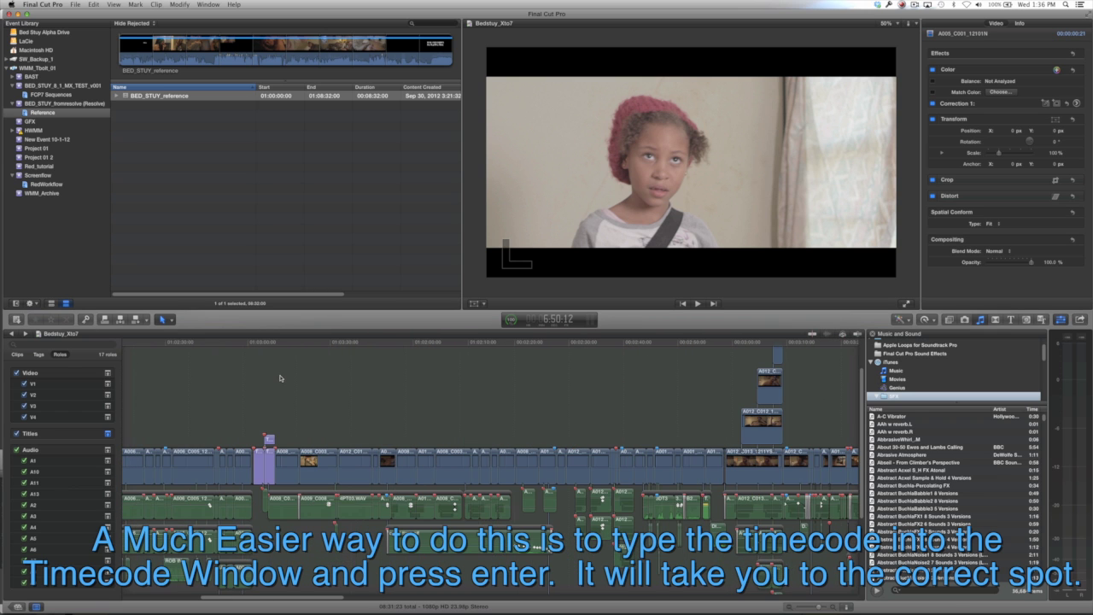
pyautogui.hscroll(-3, 593, 399)
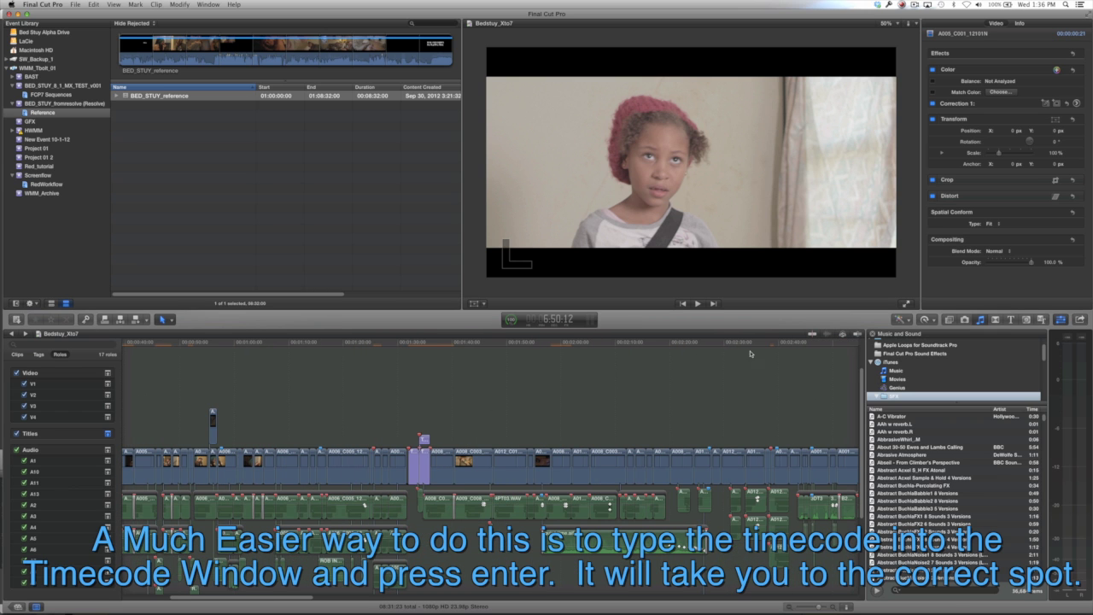
pyautogui.click(793, 346)
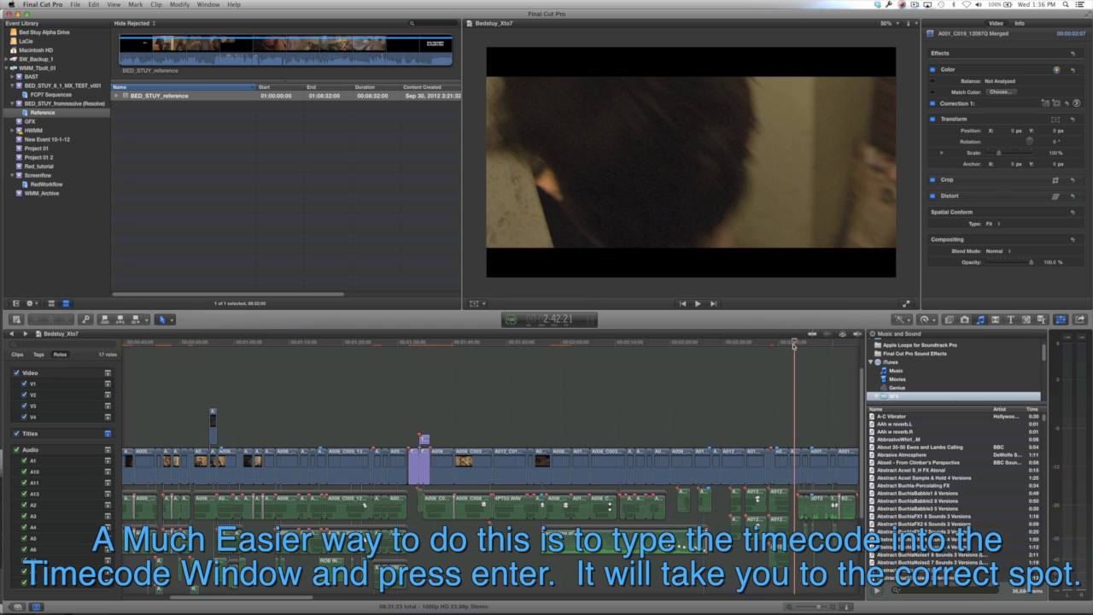
# - Zoom in, play to 2:44:06, and select the doorway shot A001_C010_1200YB Merged
pyautogui.press('super+equal')
pyautogui.press('super+equal')
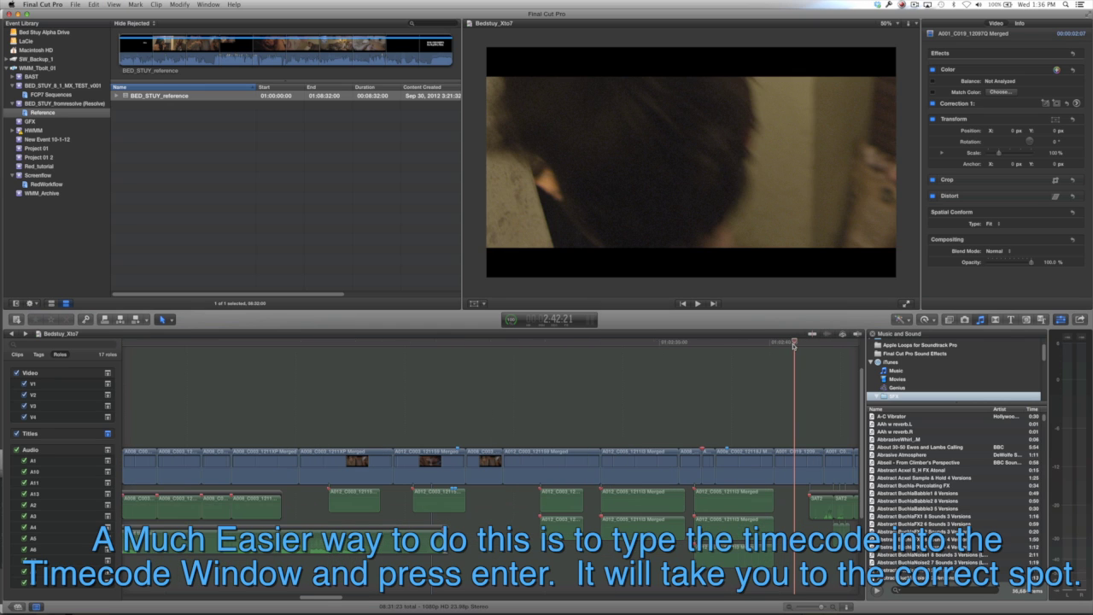
pyautogui.press('super+equal')
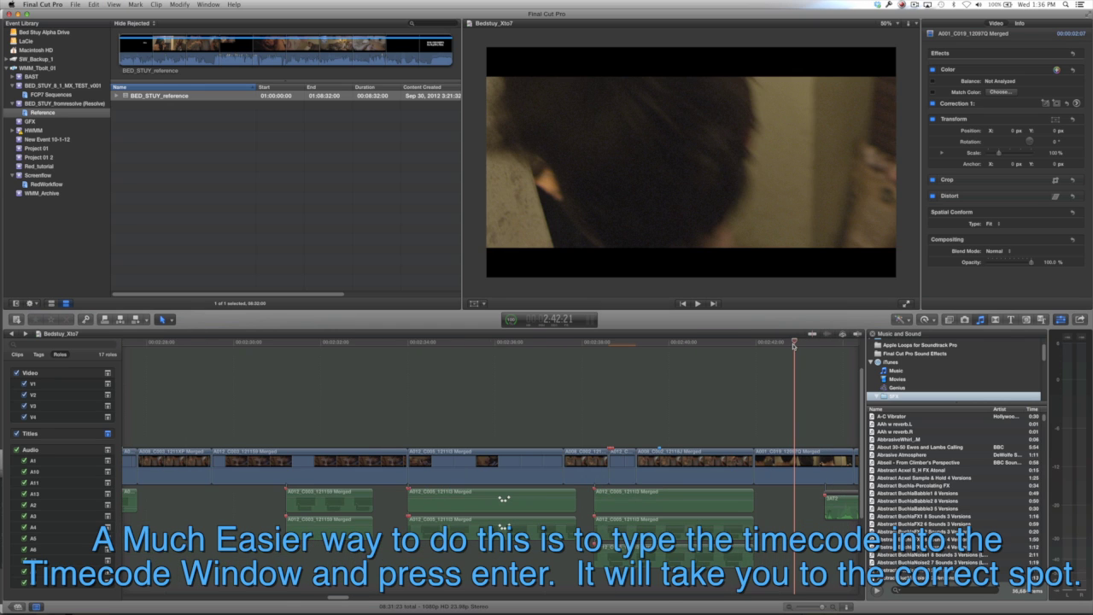
pyautogui.press('space')
pyautogui.press('space')
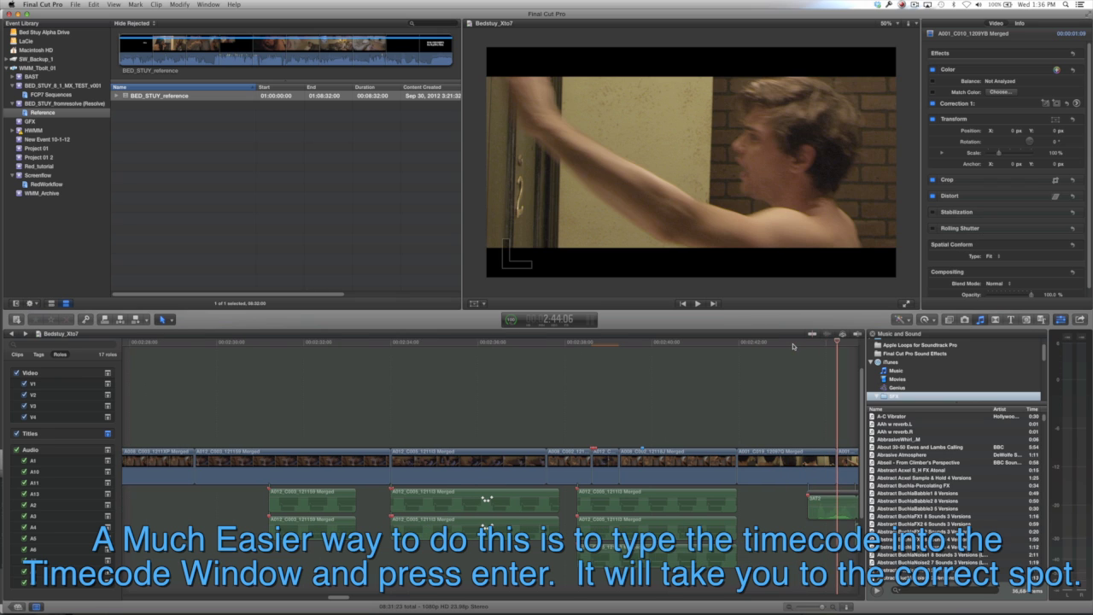
pyautogui.hscroll(5, 788, 358)
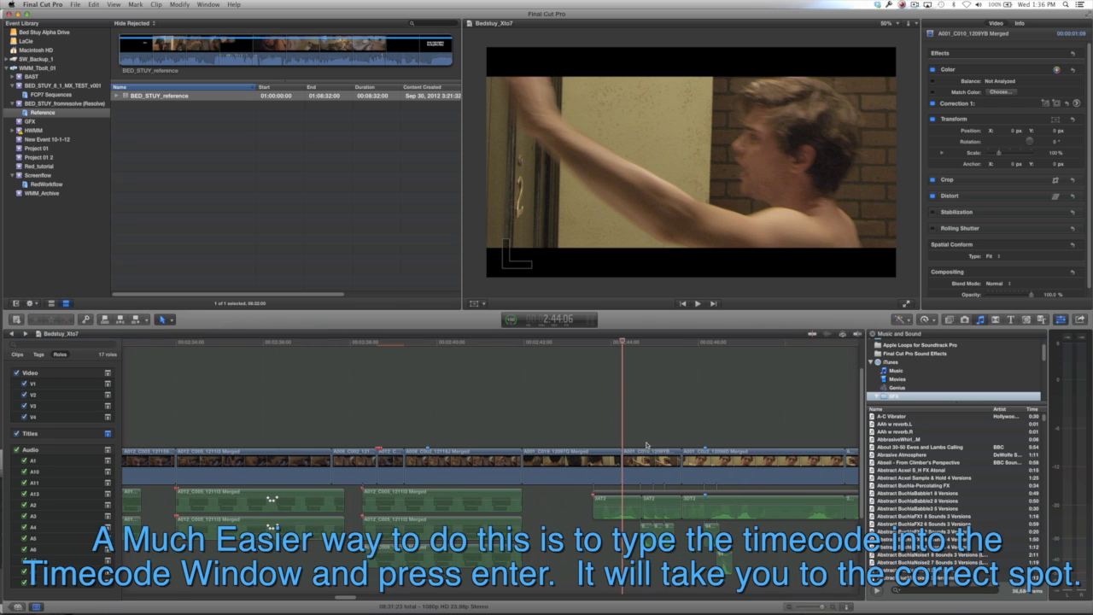
pyautogui.click(645, 464)
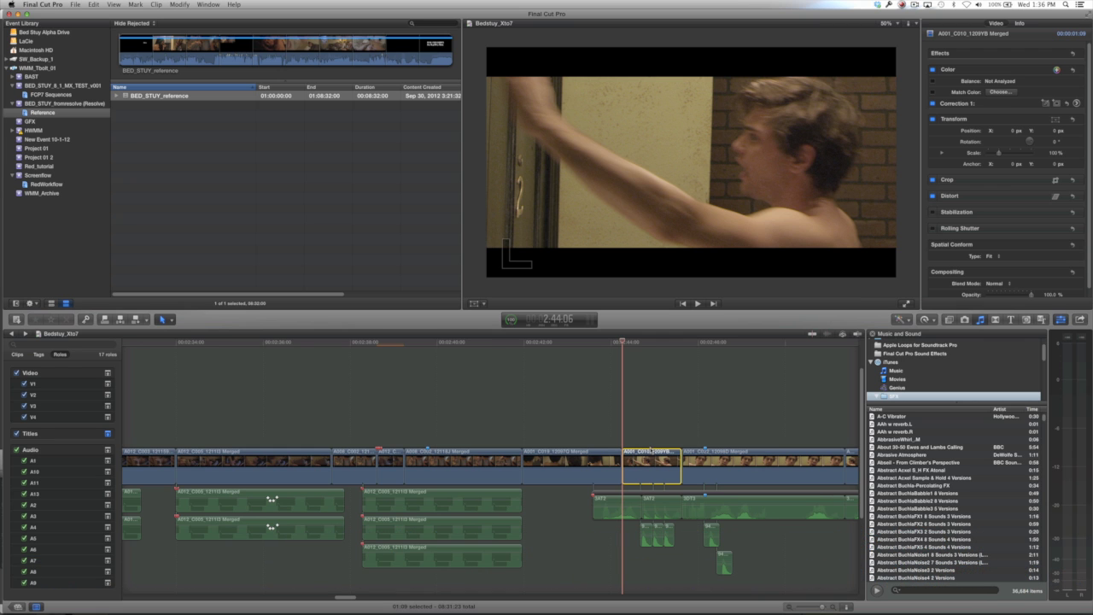
# - Read the clip's File Location in the Info inspector, then switch to Finder
pyautogui.click(1020, 24)
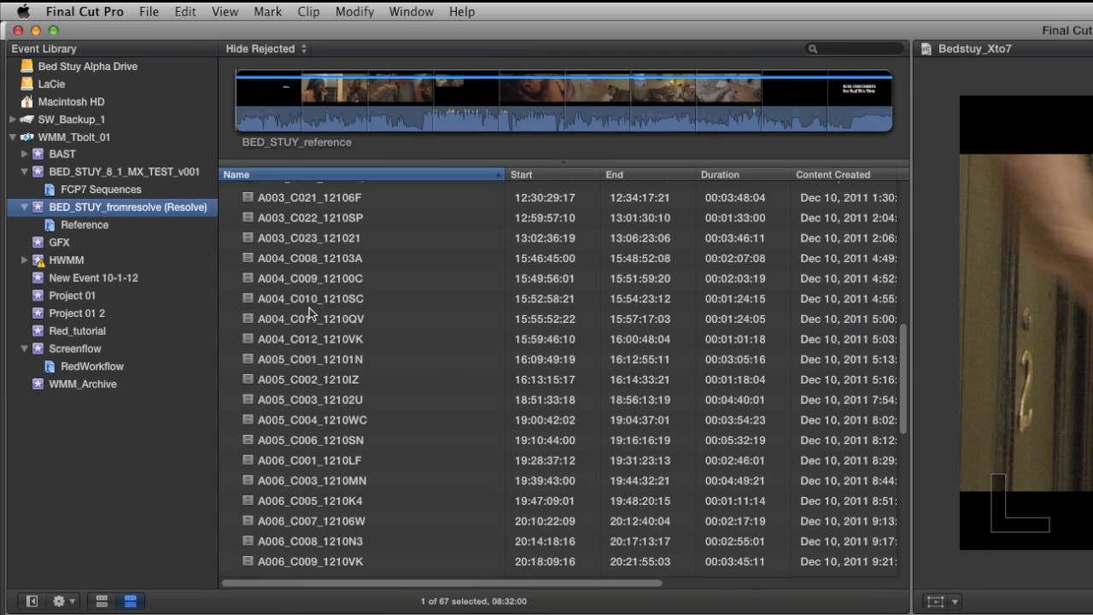
pyautogui.scroll(5, 309, 308)
pyautogui.scroll(3, 310, 314)
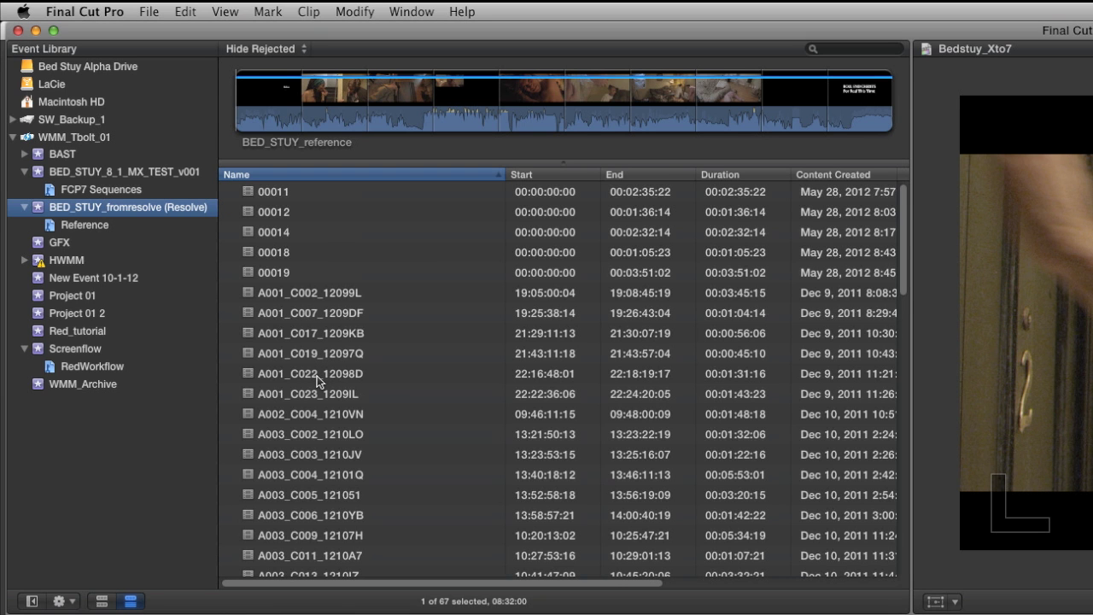
pyautogui.press('super+Tab')
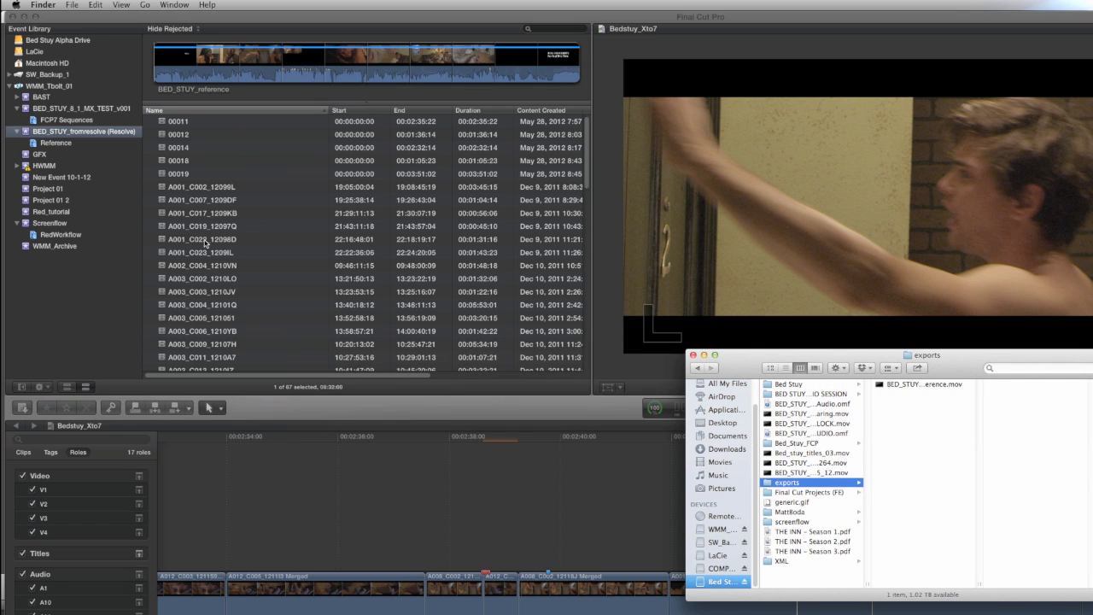
# - Browse to Bed Stuy > Day 1 > Roll 1 > A001_1209J5.RDM and import A001_C010_1209YB.RDC into the event
pyautogui.click(789, 386)
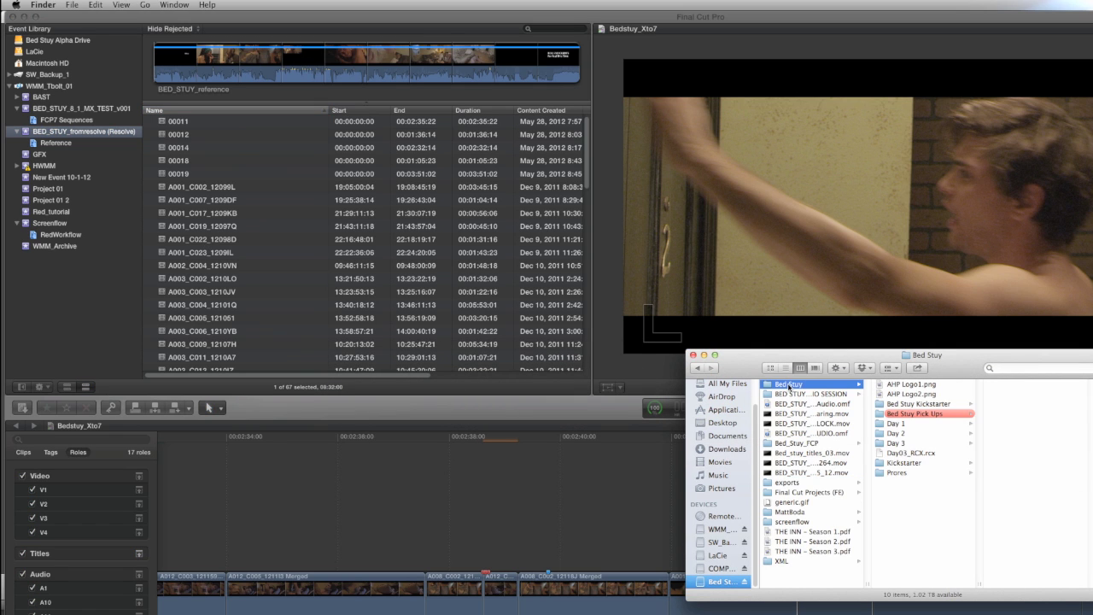
pyautogui.click(914, 425)
pyautogui.click(995, 387)
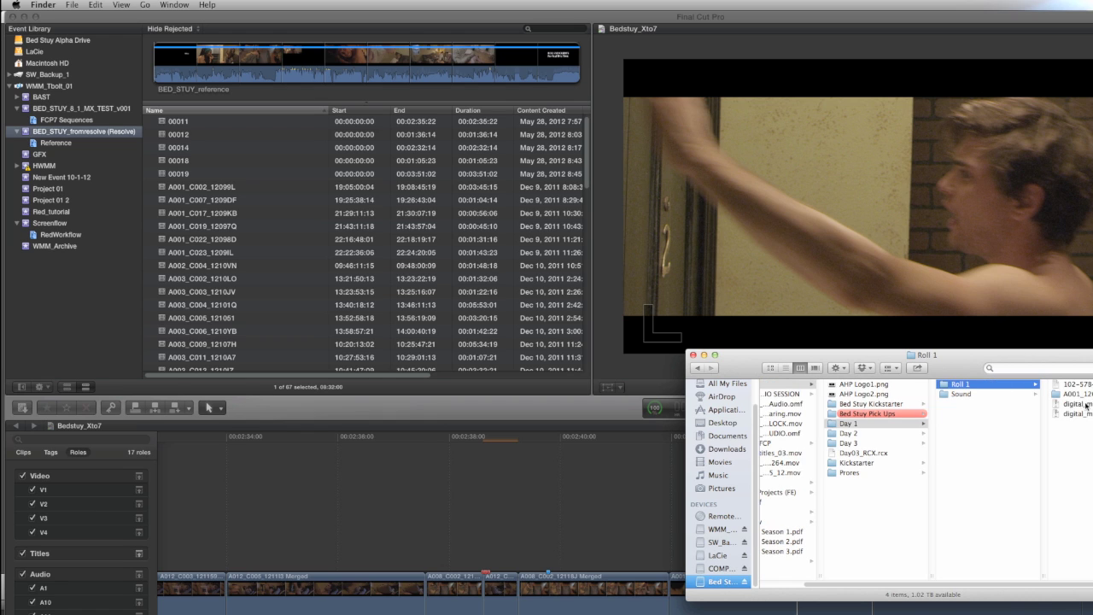
pyautogui.click(1054, 394)
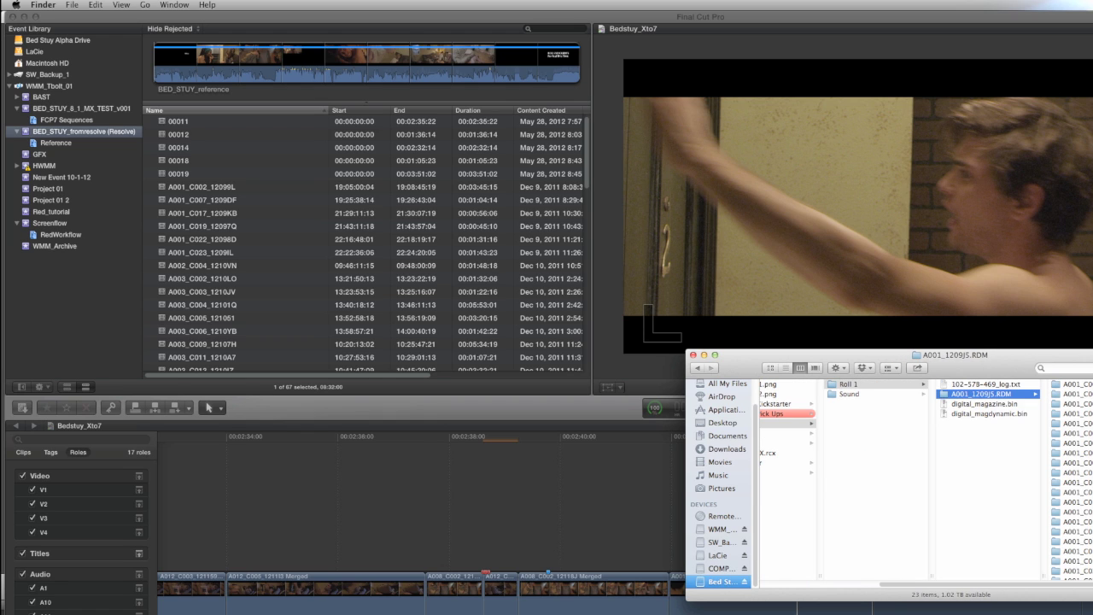
pyautogui.click(1059, 475)
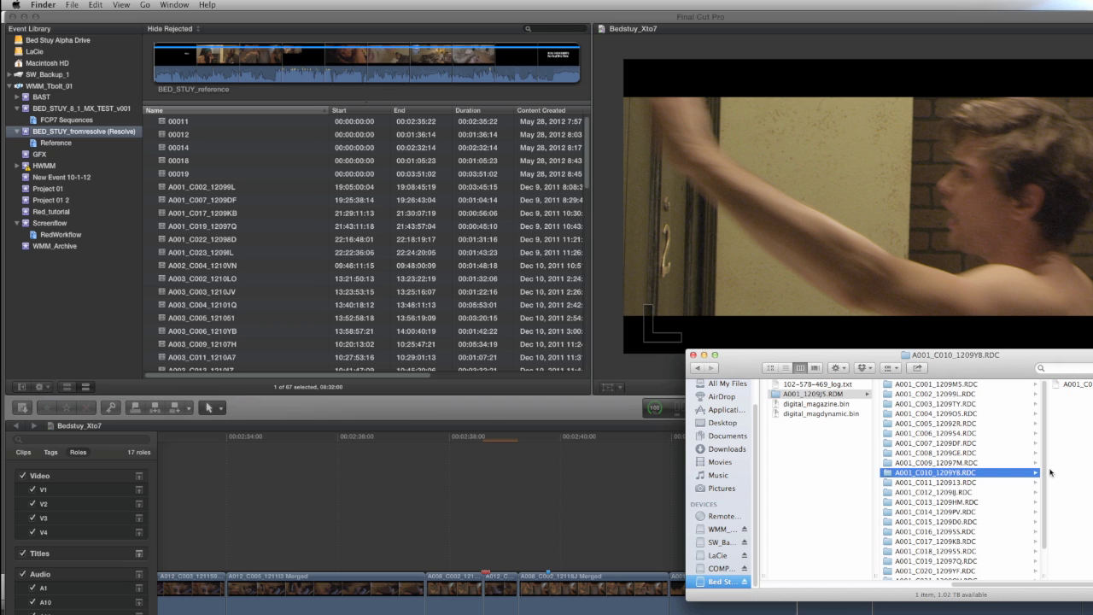
pyautogui.moveTo(889, 476); pyautogui.dragTo(136, 137)
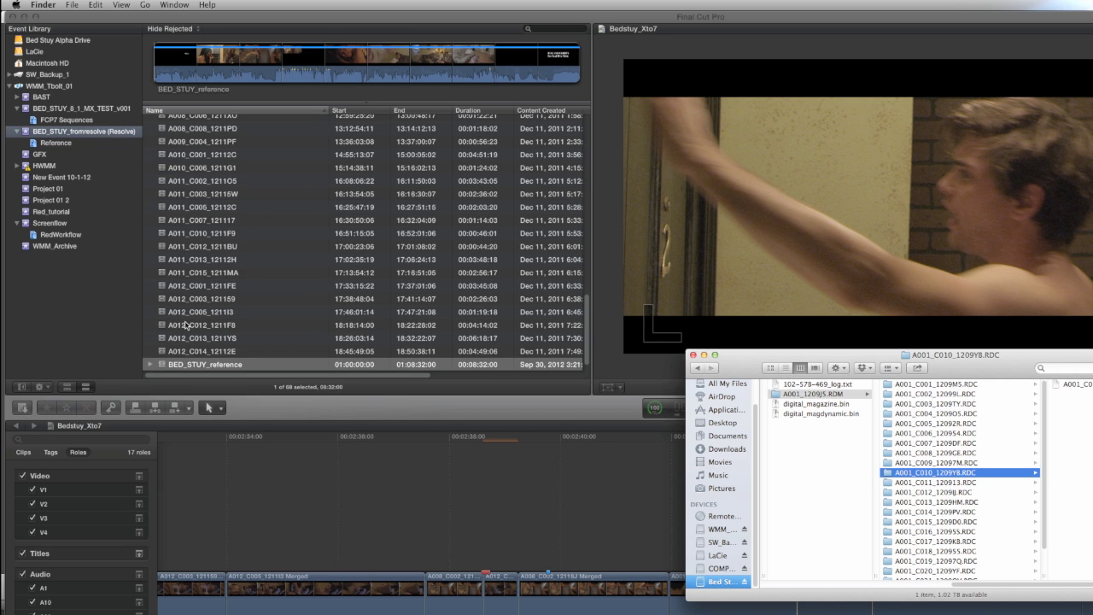
pyautogui.scroll(10, 186, 325)
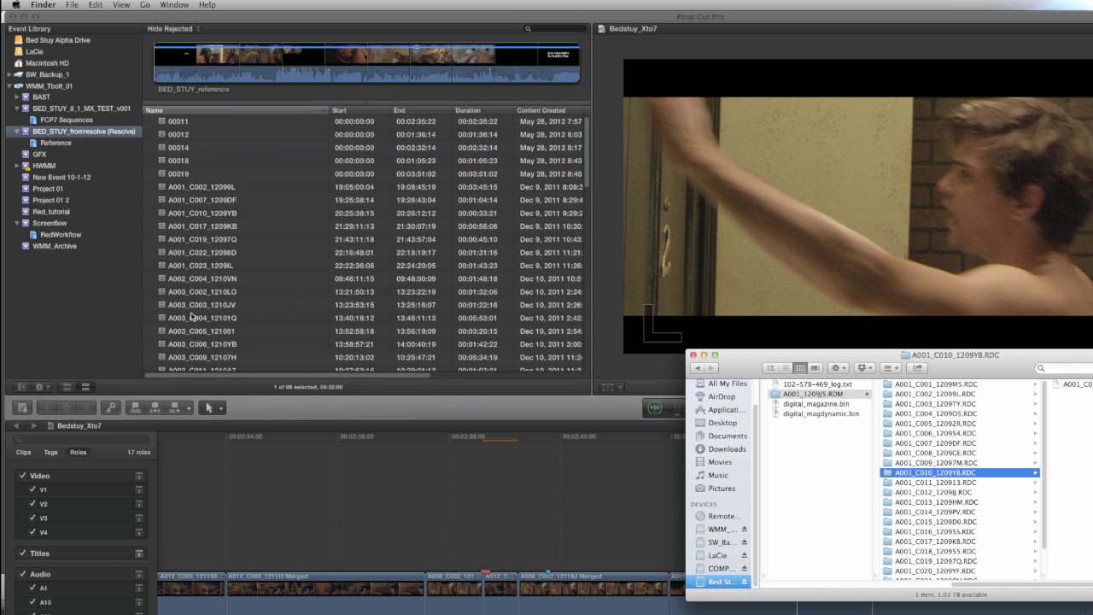
# - Select the imported A001_C010_1209YB clip and mark its start point at 20:25:50:03
pyautogui.press('super+Tab')
pyautogui.click(184, 214)
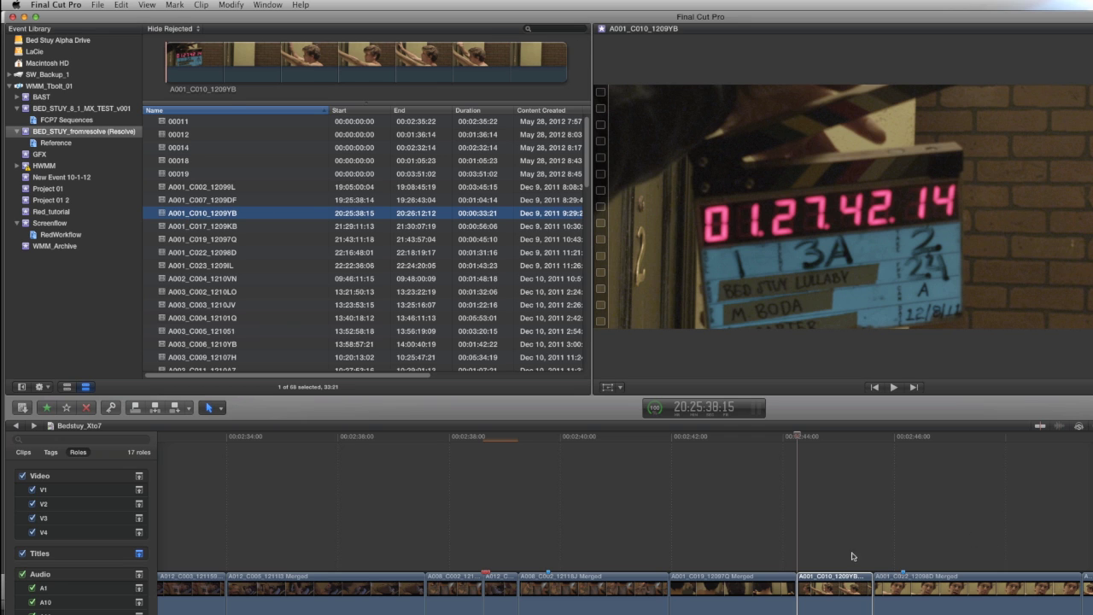
pyautogui.click(817, 590)
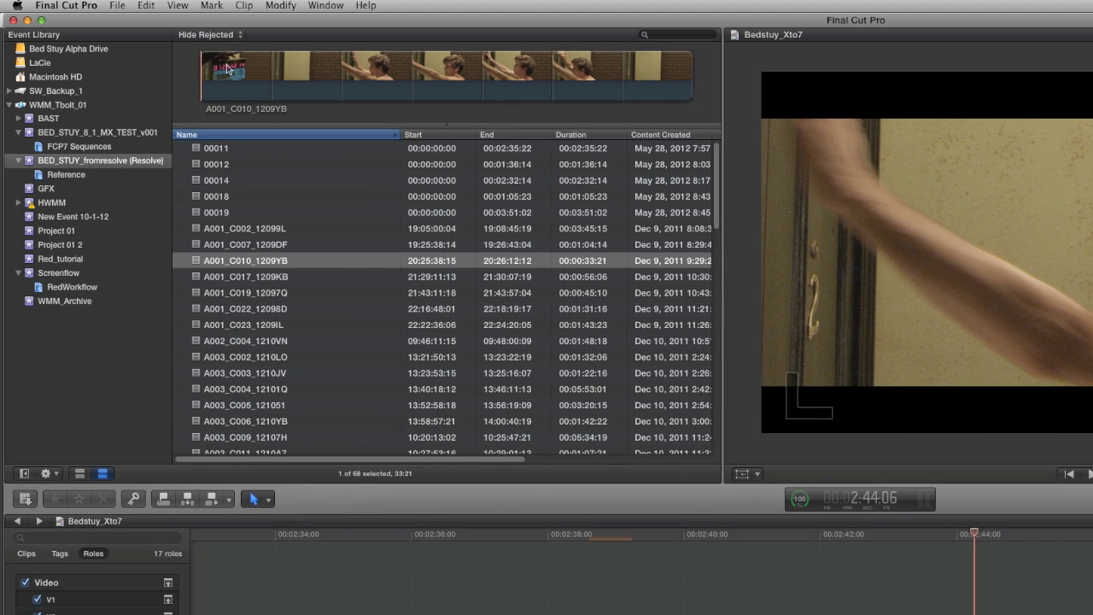
pyautogui.click(290, 78)
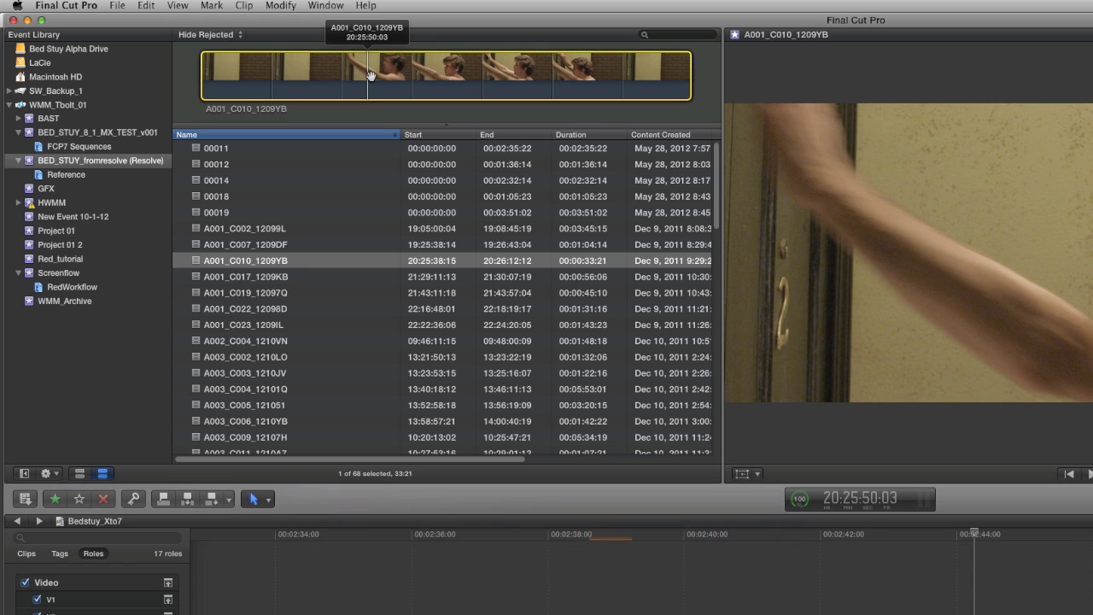
pyautogui.hotkey('ctrl', 'y')
pyautogui.press('i')
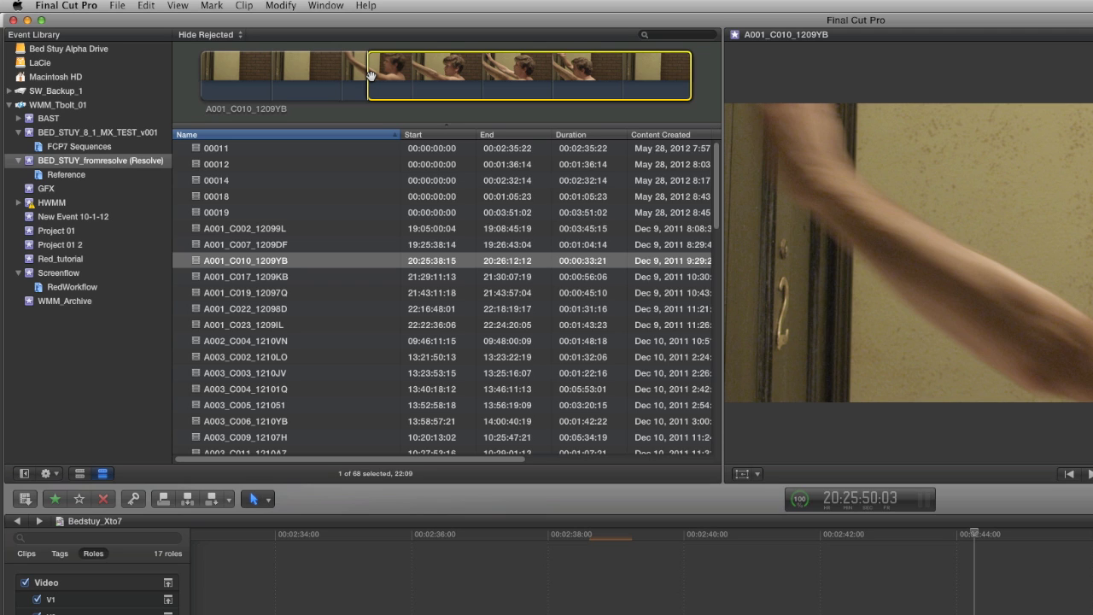
pyautogui.hotkey('ctrl', 'y')
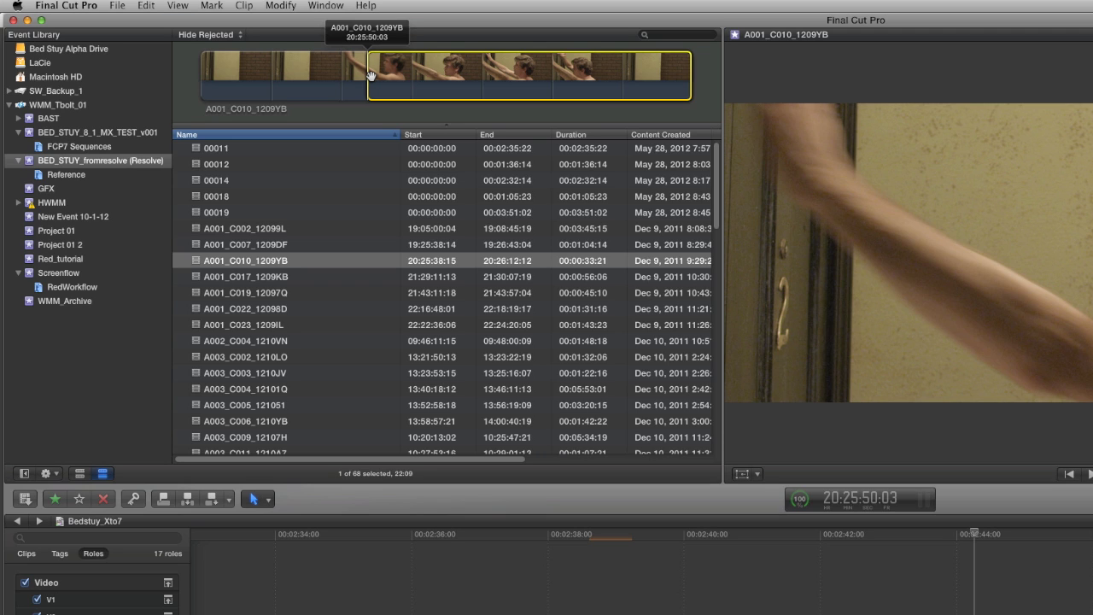
pyautogui.hotkey('shift', 's')
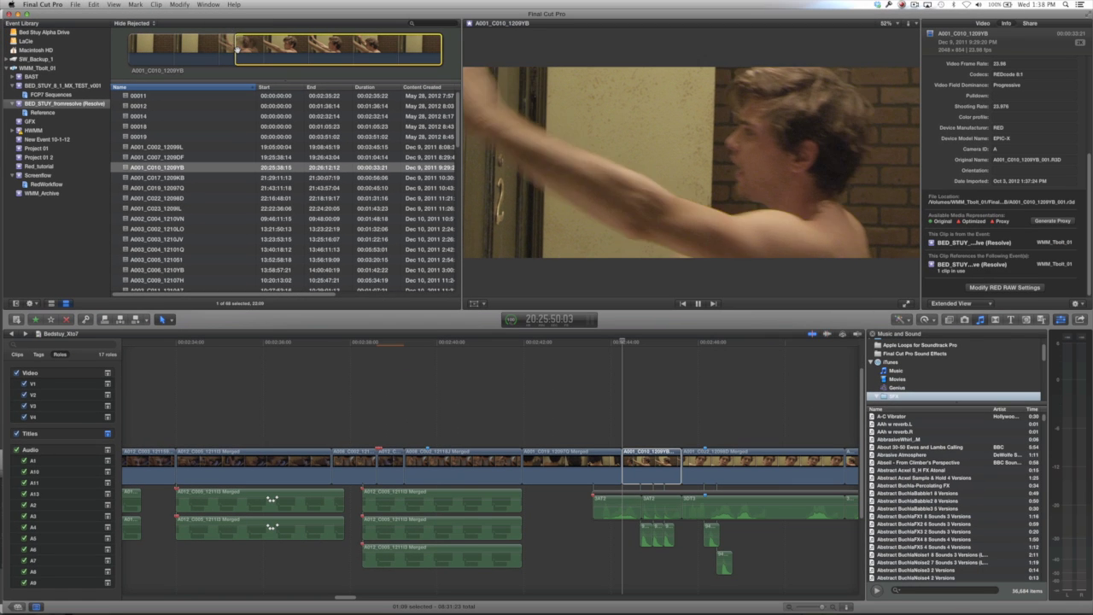
# - Set the out point, connect the range into Bedstuy_Xto7, and lengthen it by 13 frames
pyautogui.press('o')
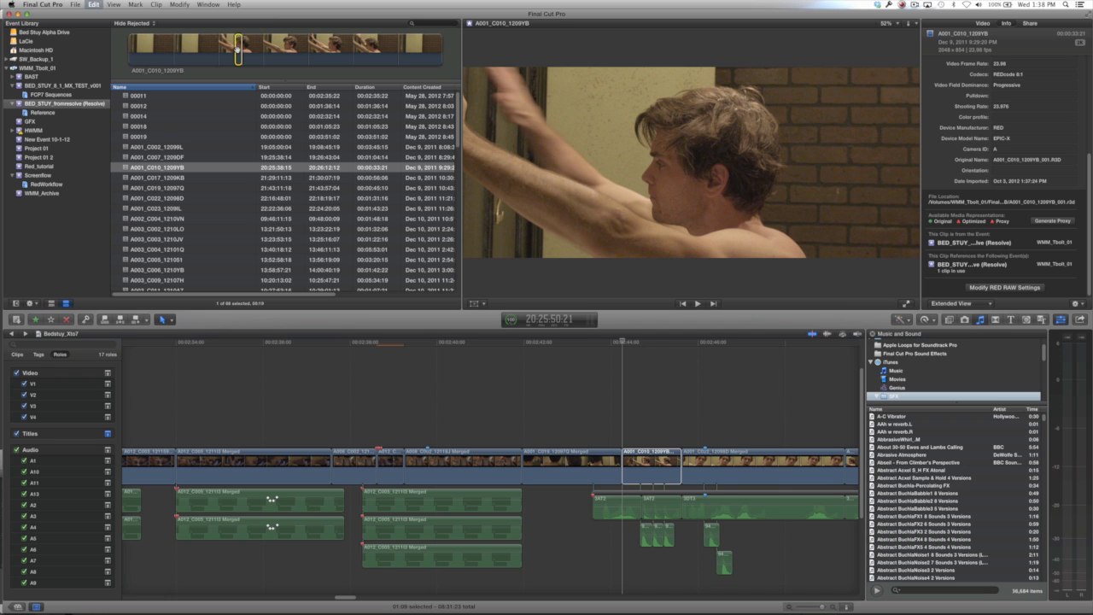
pyautogui.press('q')
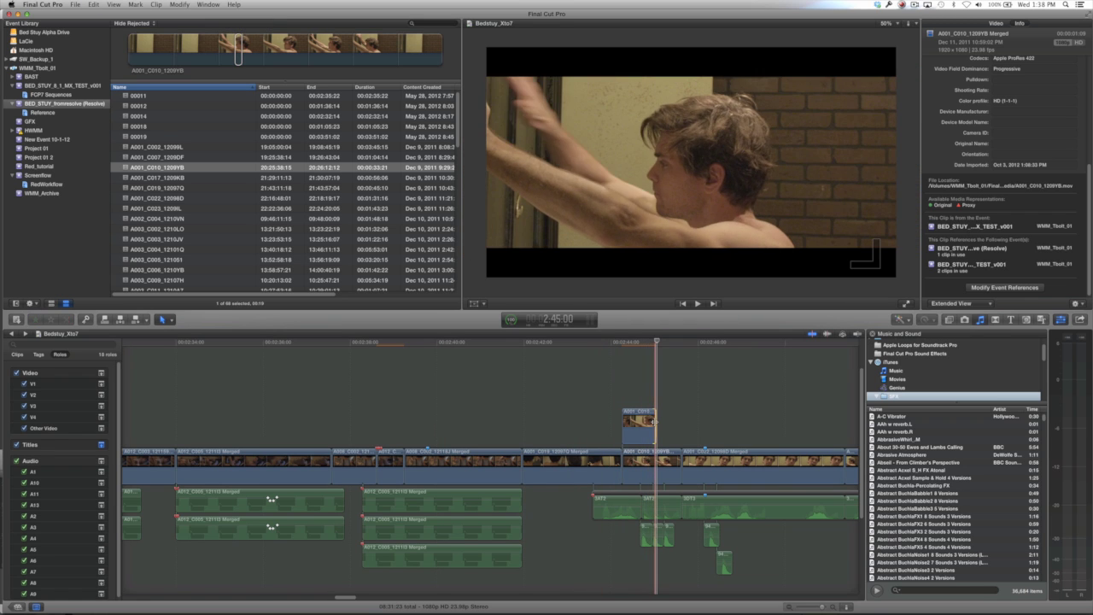
pyautogui.moveTo(656, 421); pyautogui.dragTo(681, 423)
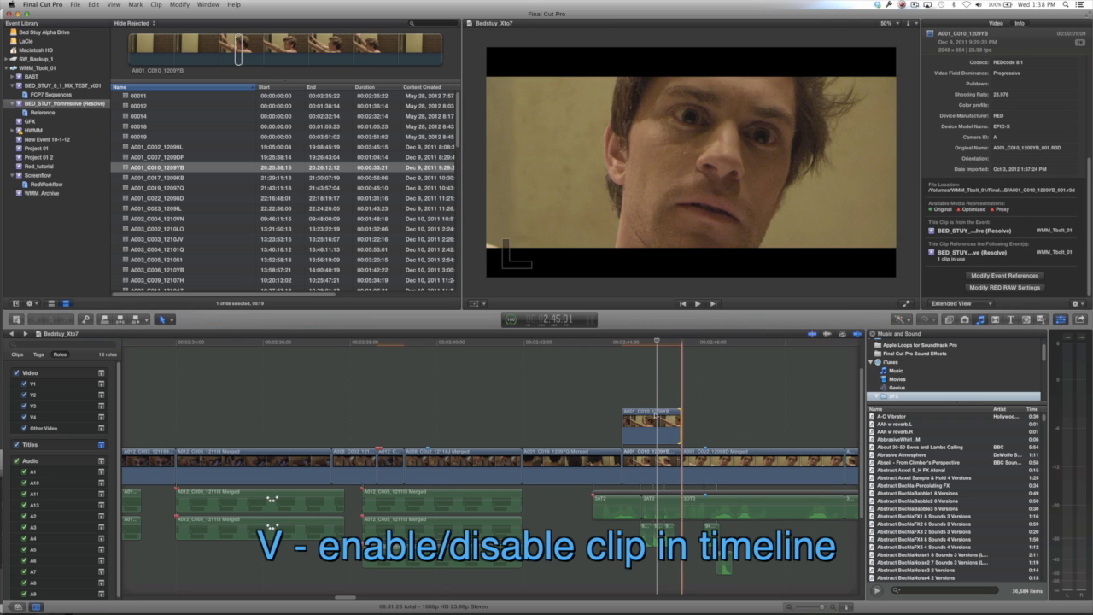
# - Delete the test connected clip and return the playhead to 2:44:06
pyautogui.click(650, 422)
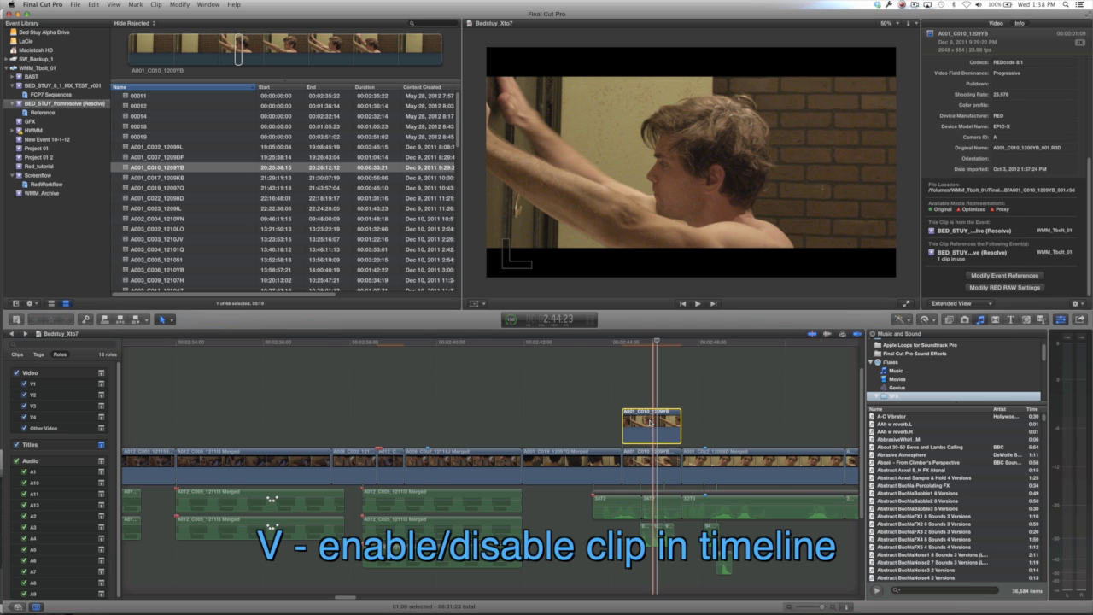
pyautogui.press('Delete')
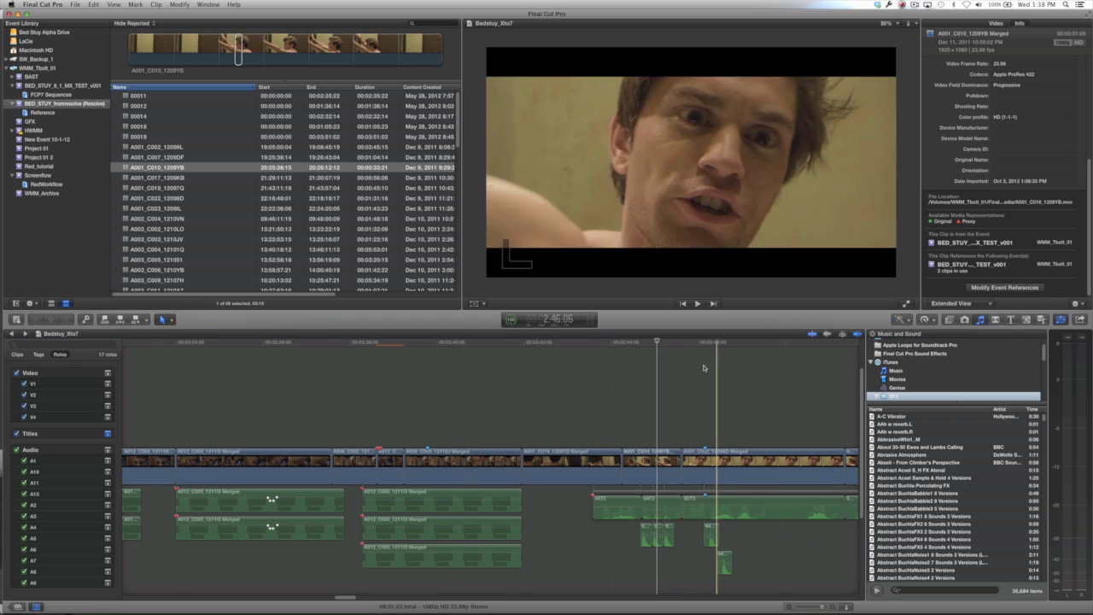
pyautogui.click(645, 363)
pyautogui.hotkey('shift', 'Left')
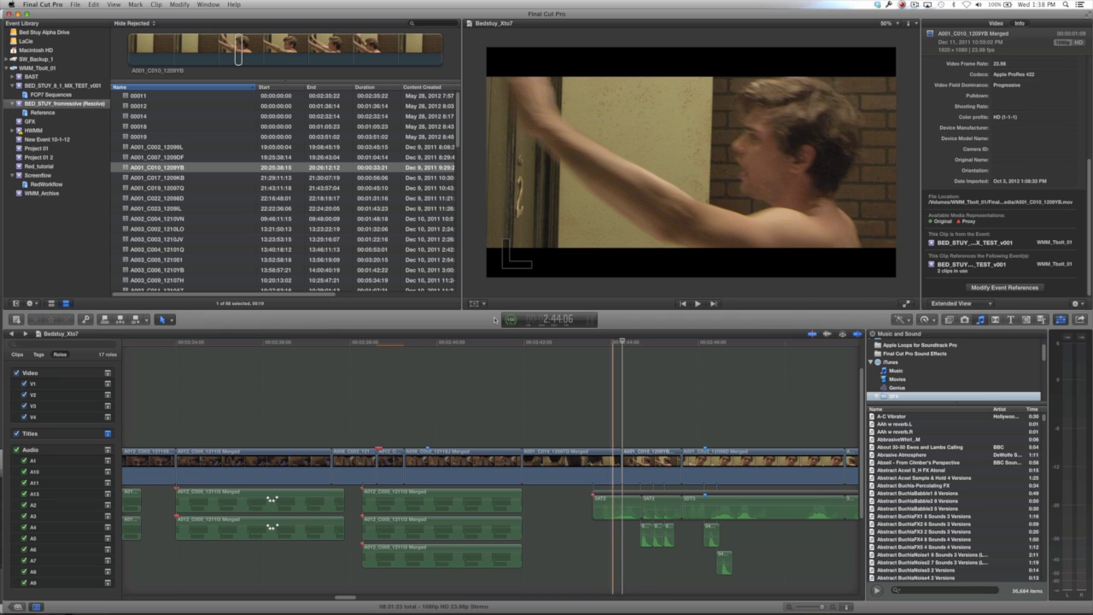
# - In BED_STUY_fromresolve, connect the A001_C010_1209YB range and the reference clip, toggling the reference off and on
pyautogui.click(12, 334)
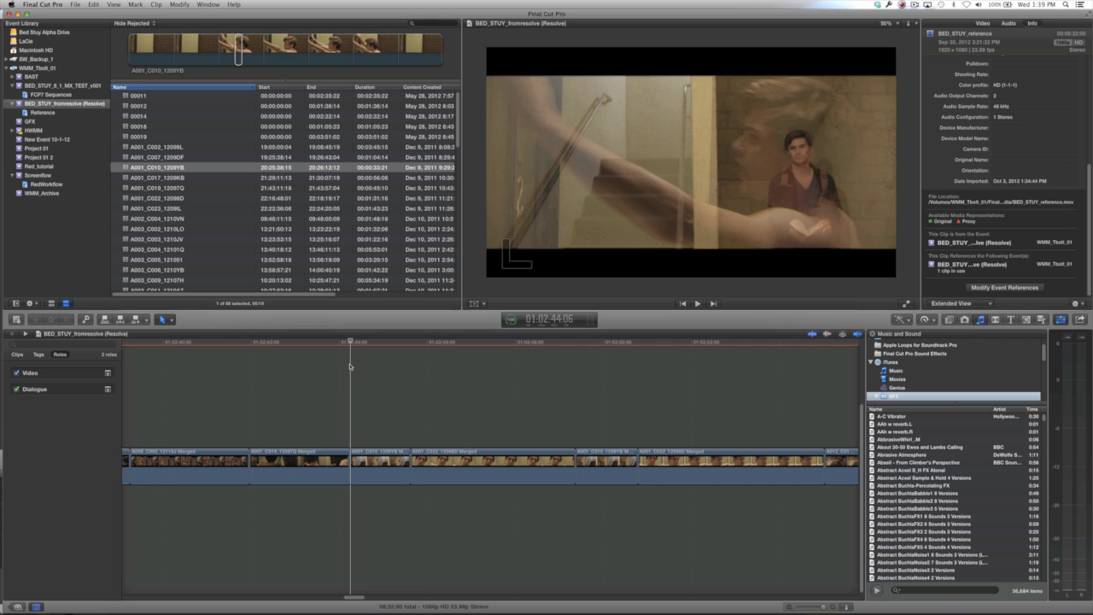
pyautogui.press('q')
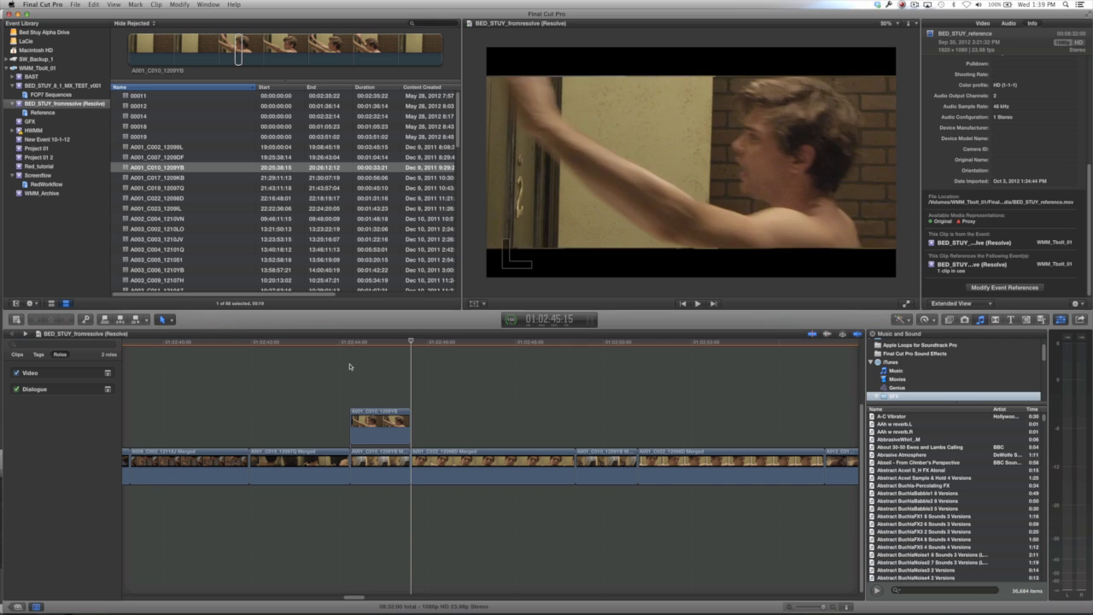
pyautogui.click(372, 344)
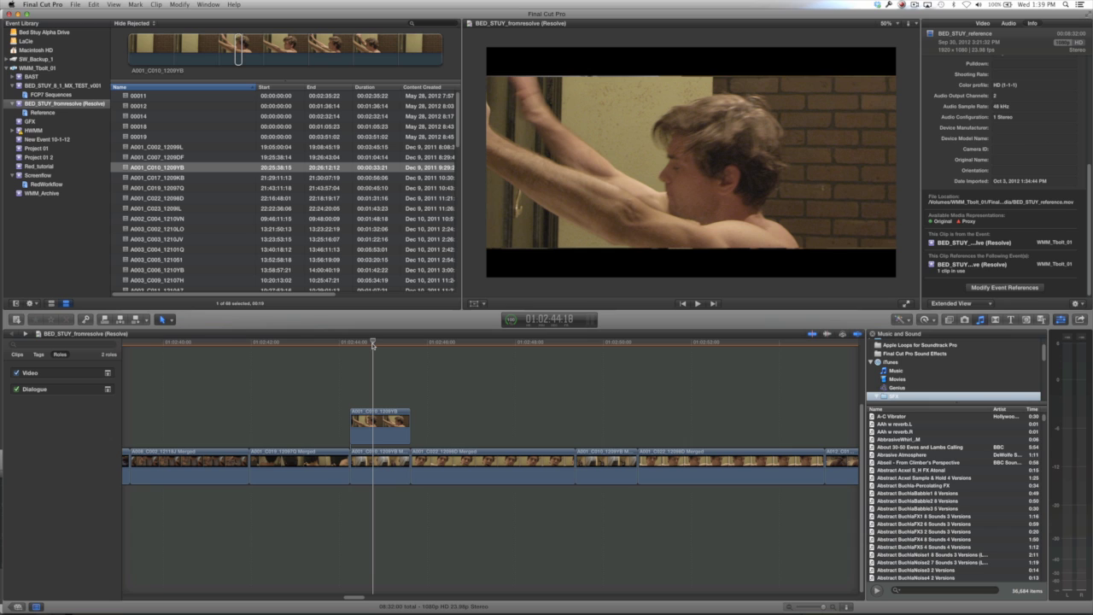
pyautogui.press('q')
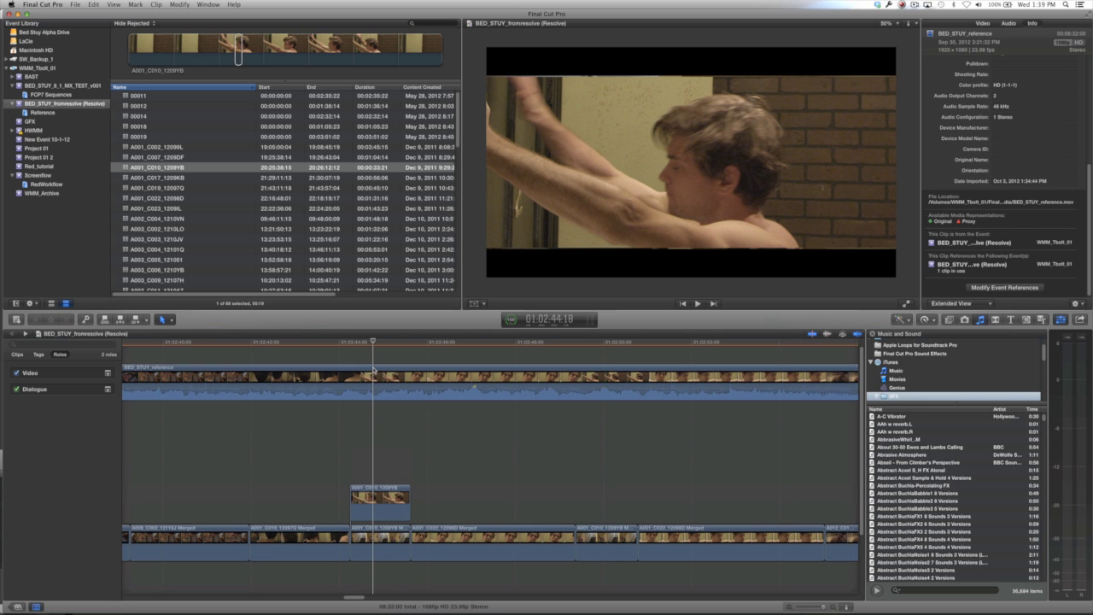
pyautogui.click(379, 378)
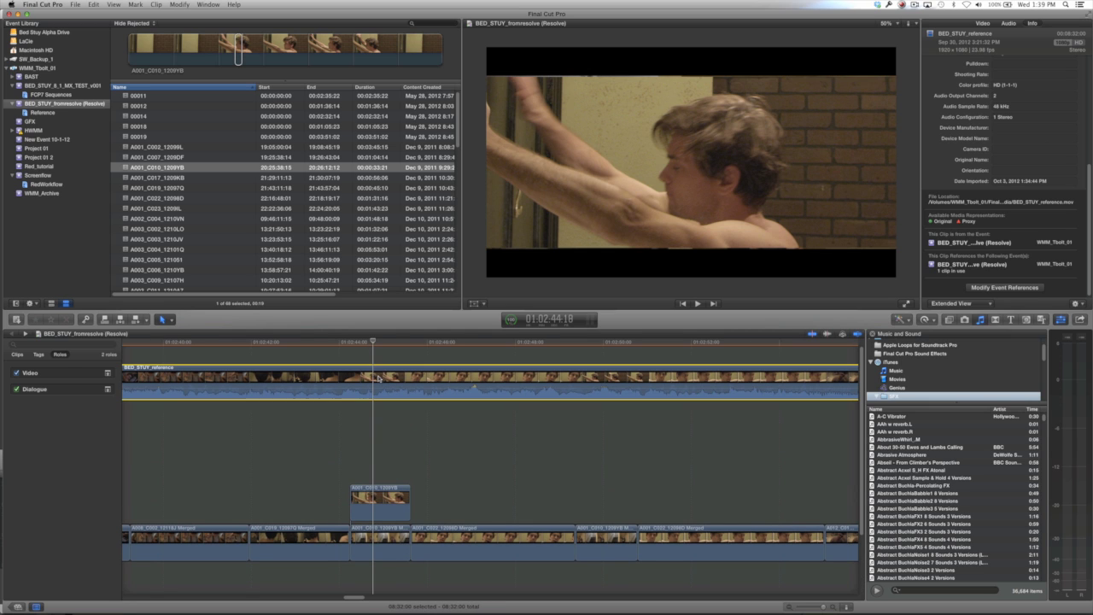
pyautogui.press('v')
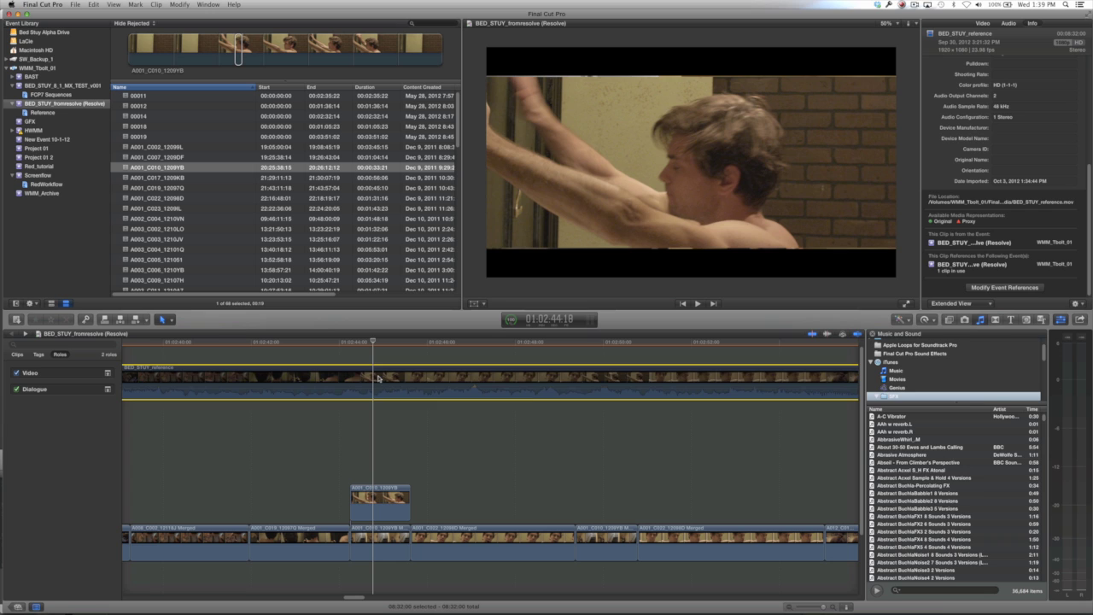
pyautogui.press('v')
pyautogui.press('v')
pyautogui.press('v')
pyautogui.press('v')
pyautogui.press('v')
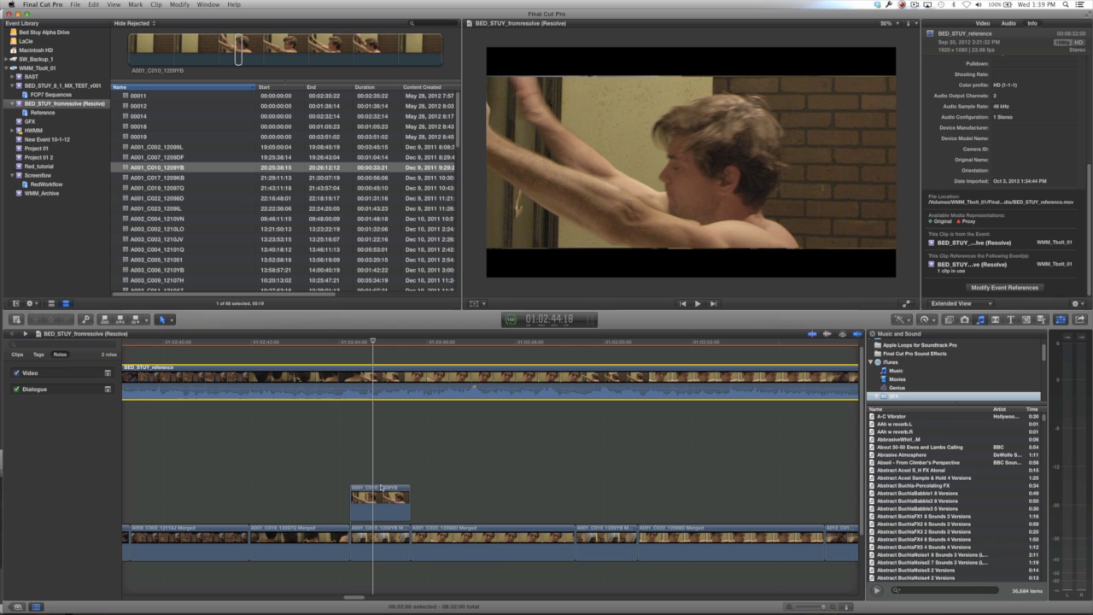
# - Play back from 01:02:44:06, delete the connected A001_C010_1209YB clip, and zoom out the timeline
pyautogui.click(380, 499)
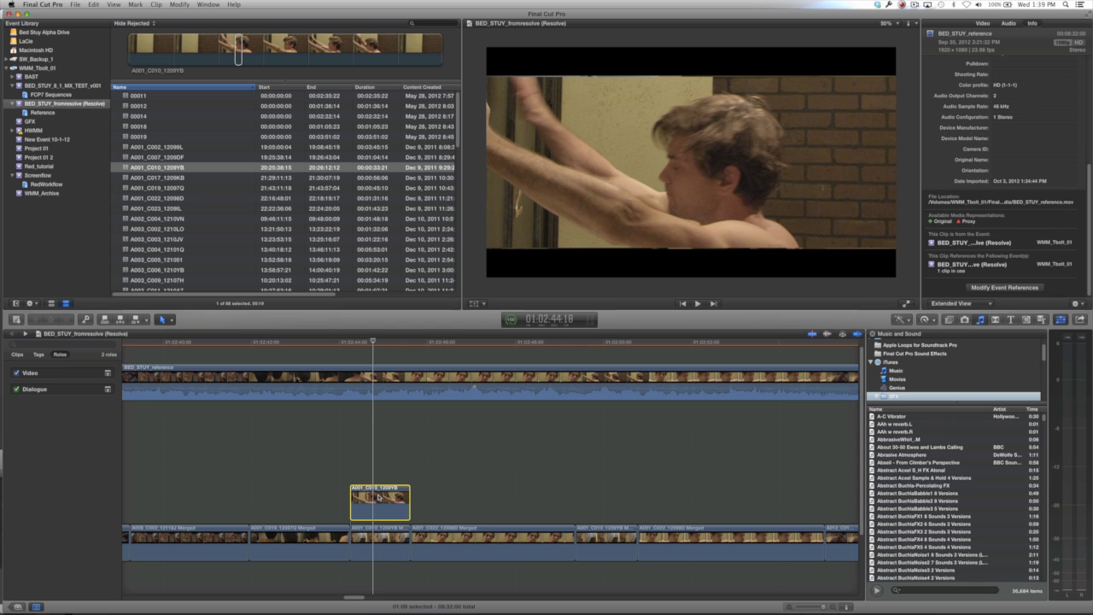
pyautogui.click(349, 342)
pyautogui.press('space')
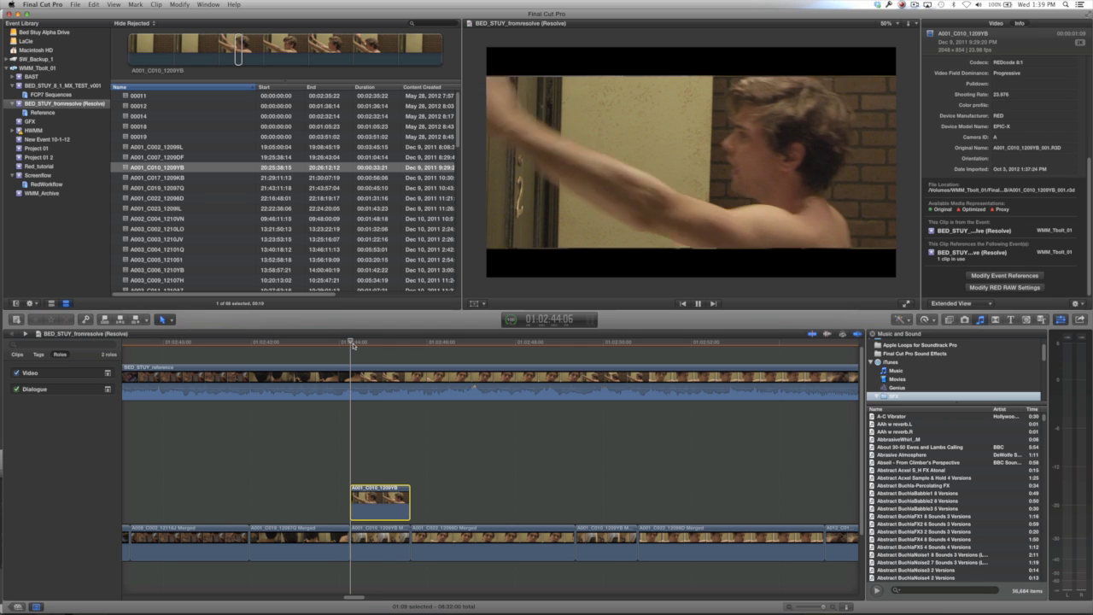
pyautogui.press('space')
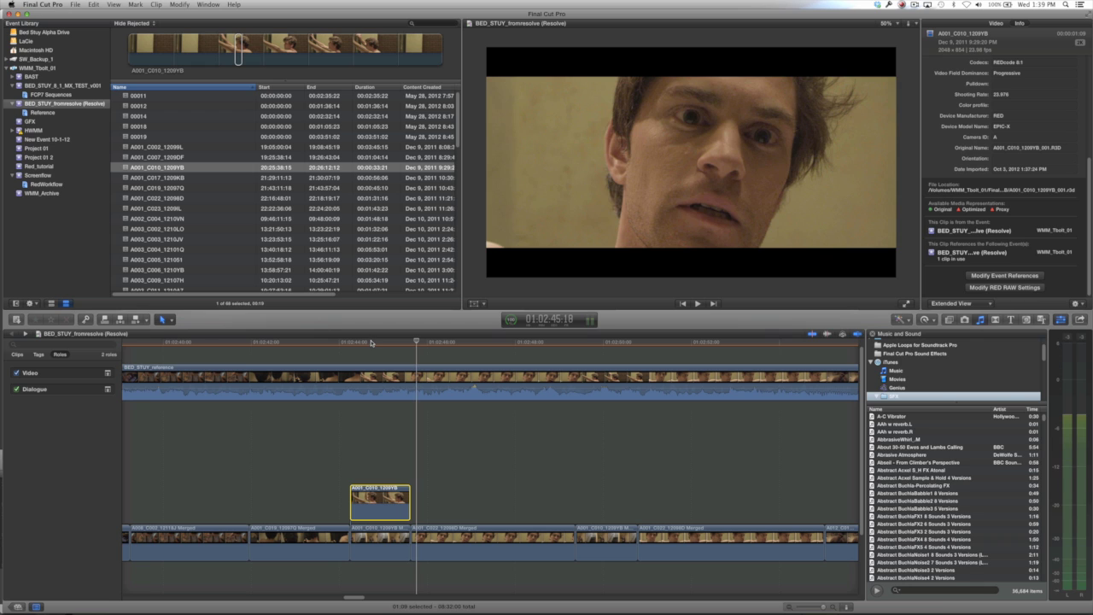
pyautogui.click(372, 343)
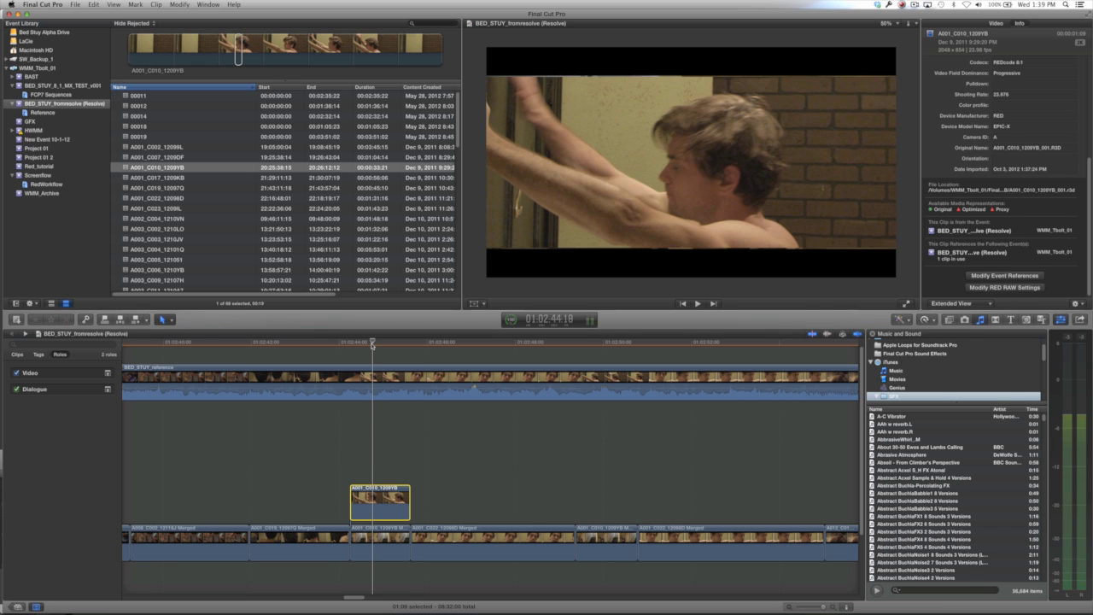
pyautogui.press('Delete')
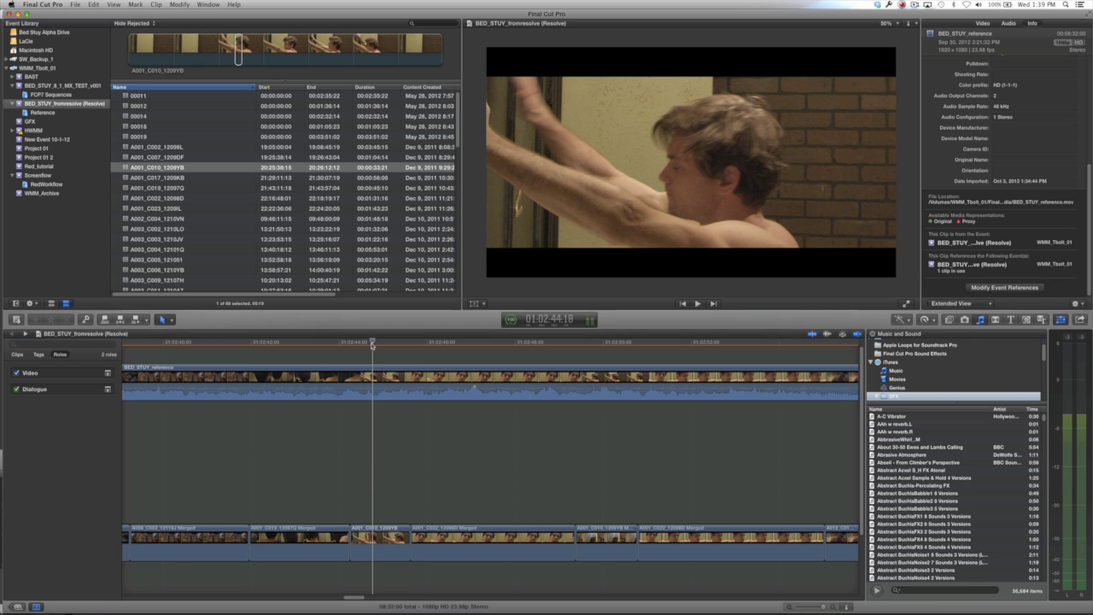
pyautogui.click(359, 344)
pyautogui.click(382, 344)
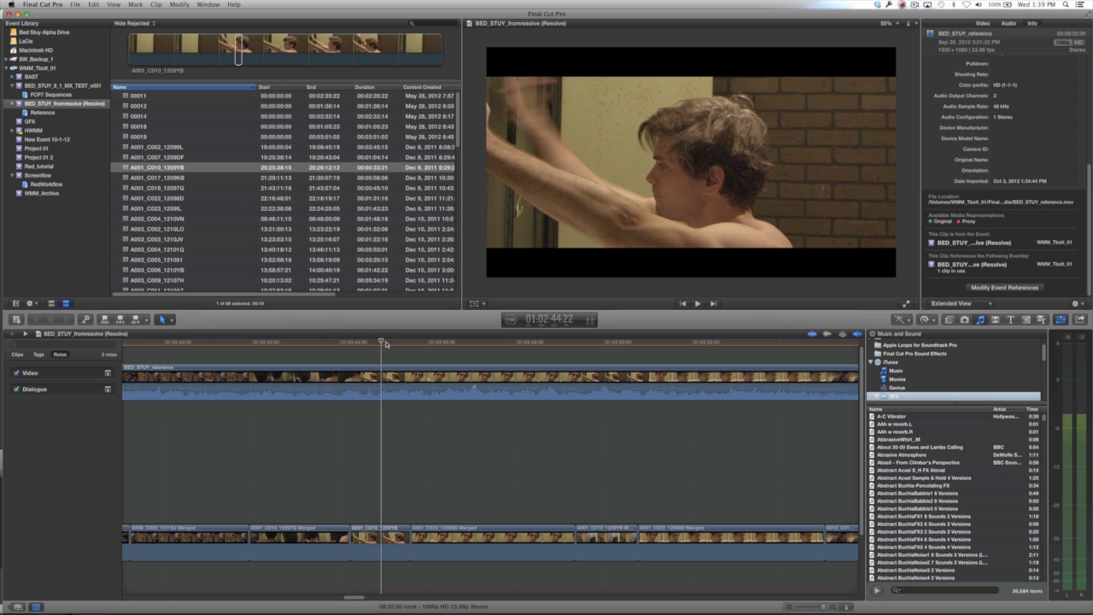
pyautogui.press('super+minus')
pyautogui.press('super+minus')
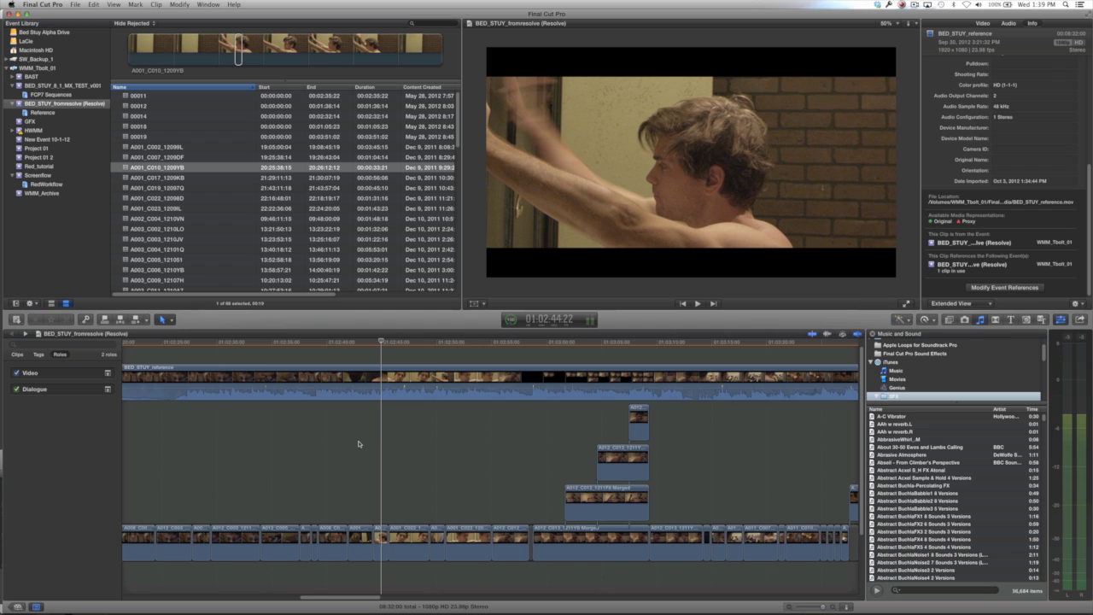
# - Check the Transform settings of clip A005_C004_1210WC in the Video Inspector
pyautogui.hscroll(-10, 358, 443)
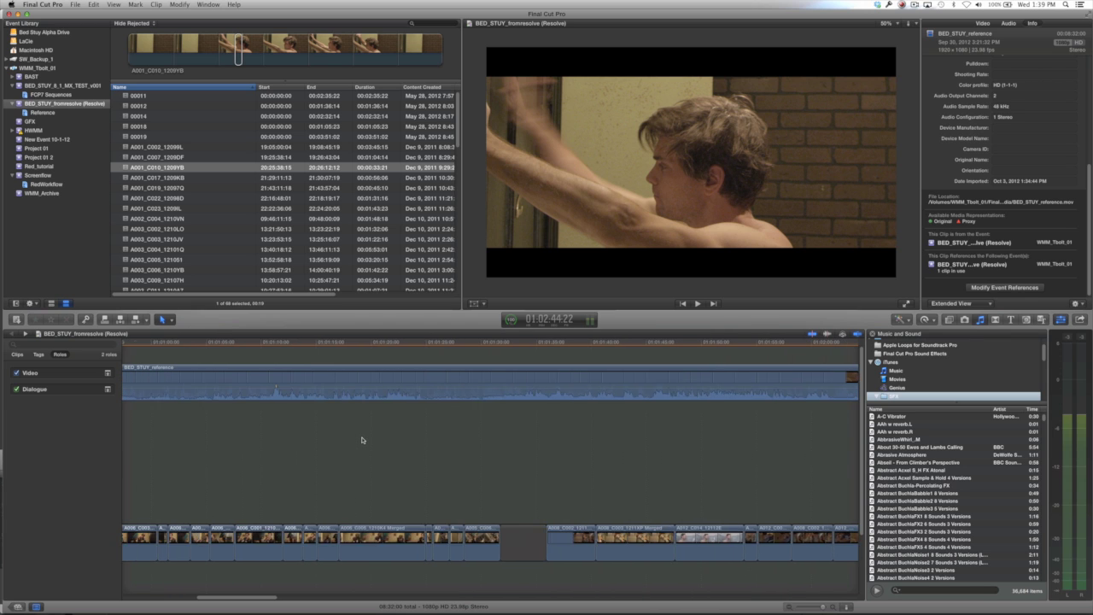
pyautogui.hscroll(-6, 362, 440)
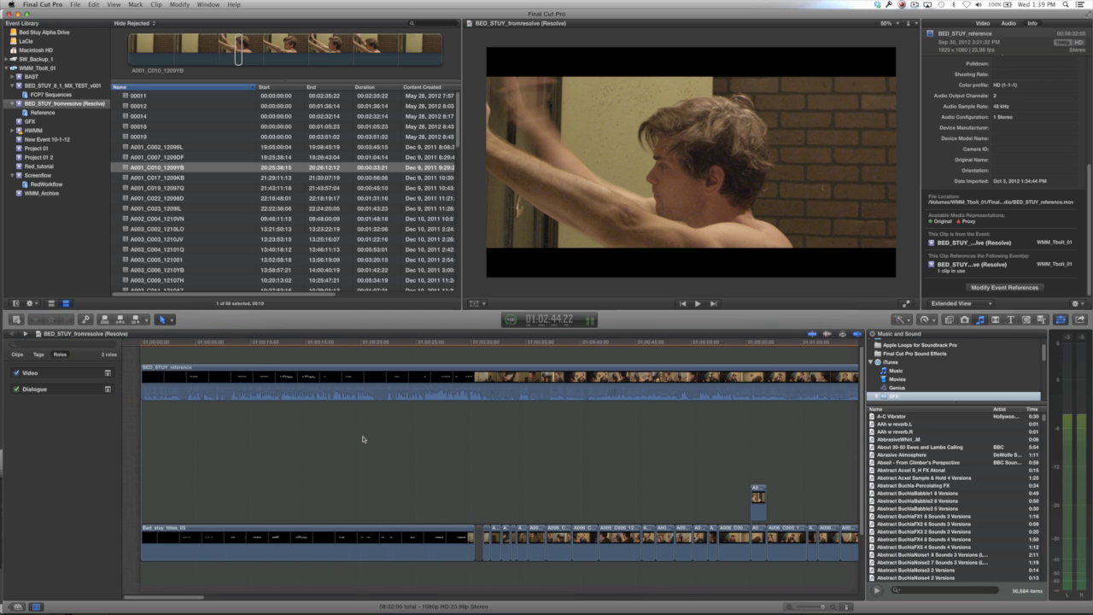
pyautogui.click(483, 342)
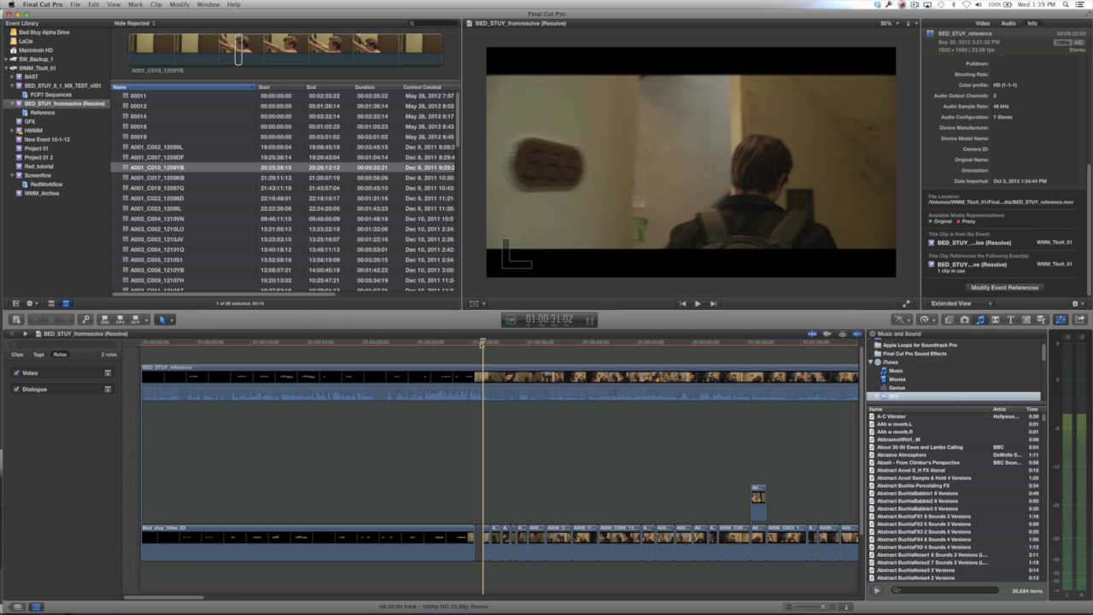
pyautogui.click(486, 541)
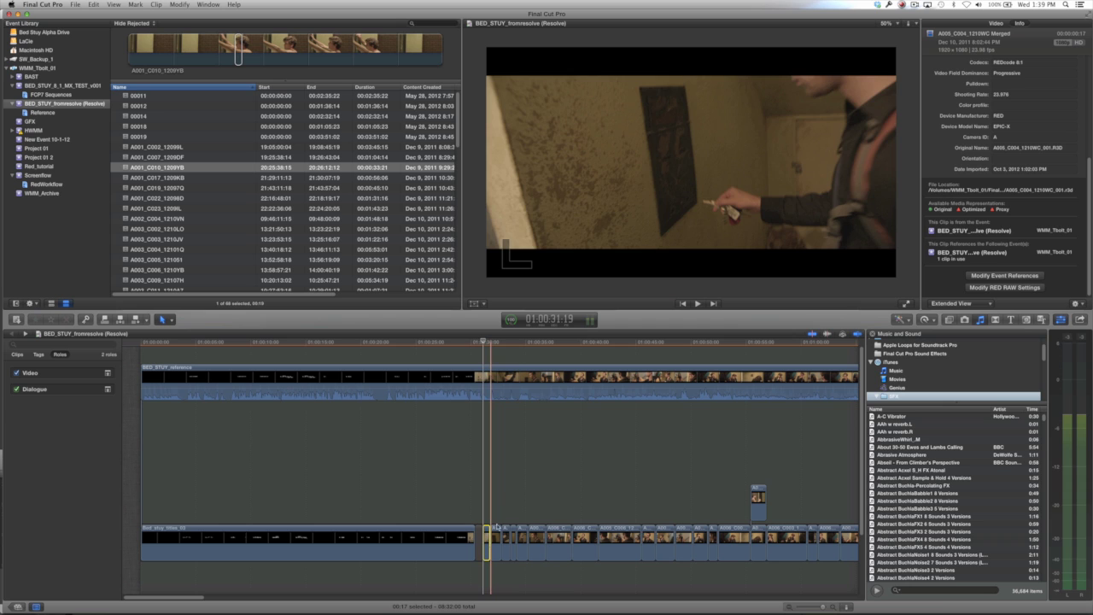
pyautogui.click(995, 24)
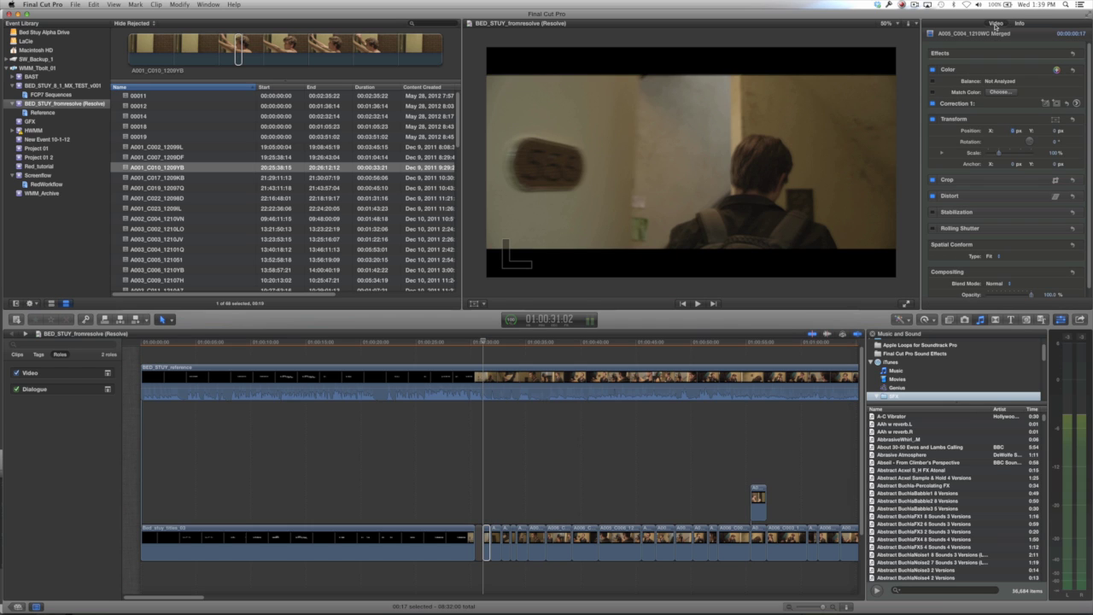
pyautogui.click(483, 344)
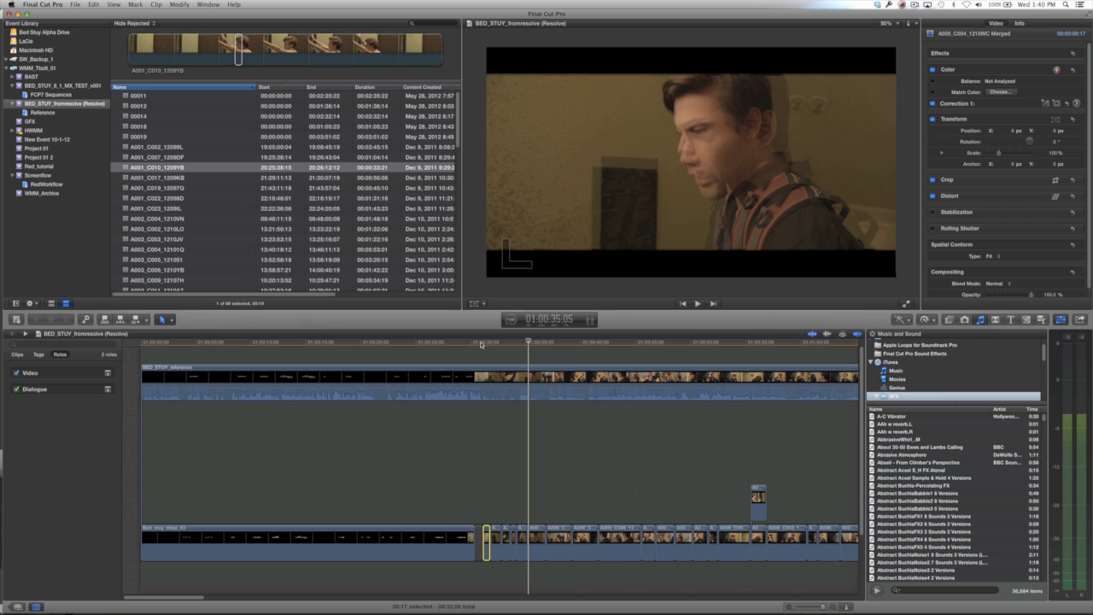
# - Select the connected A005_C006_1210SN clip, then go back to Bedstuy_Xto7 at its start
pyautogui.click(534, 343)
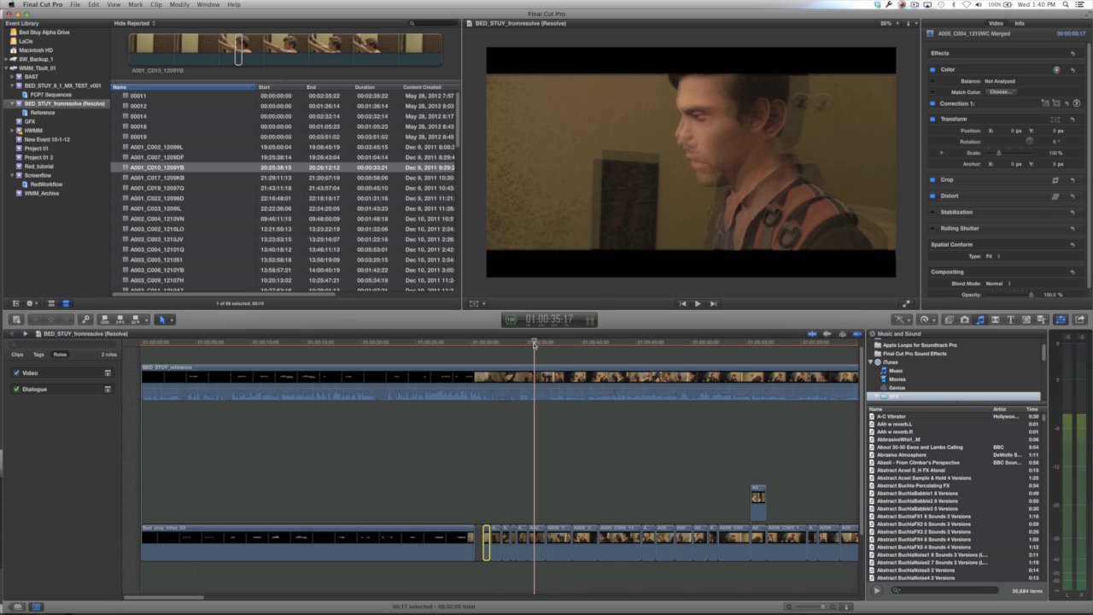
pyautogui.press('j')
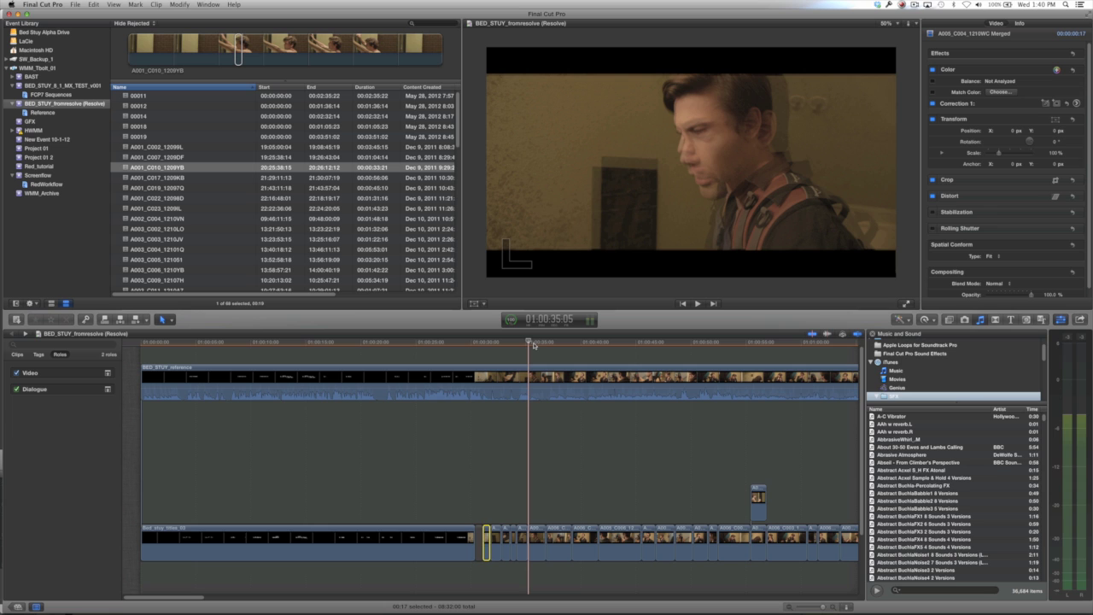
pyautogui.press('c')
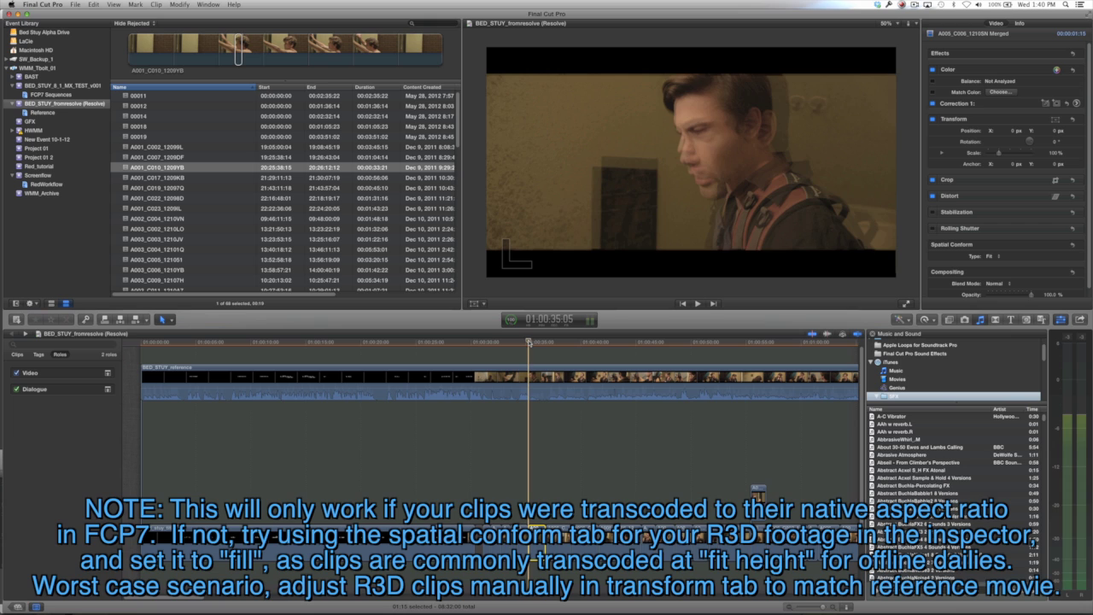
pyautogui.click(27, 335)
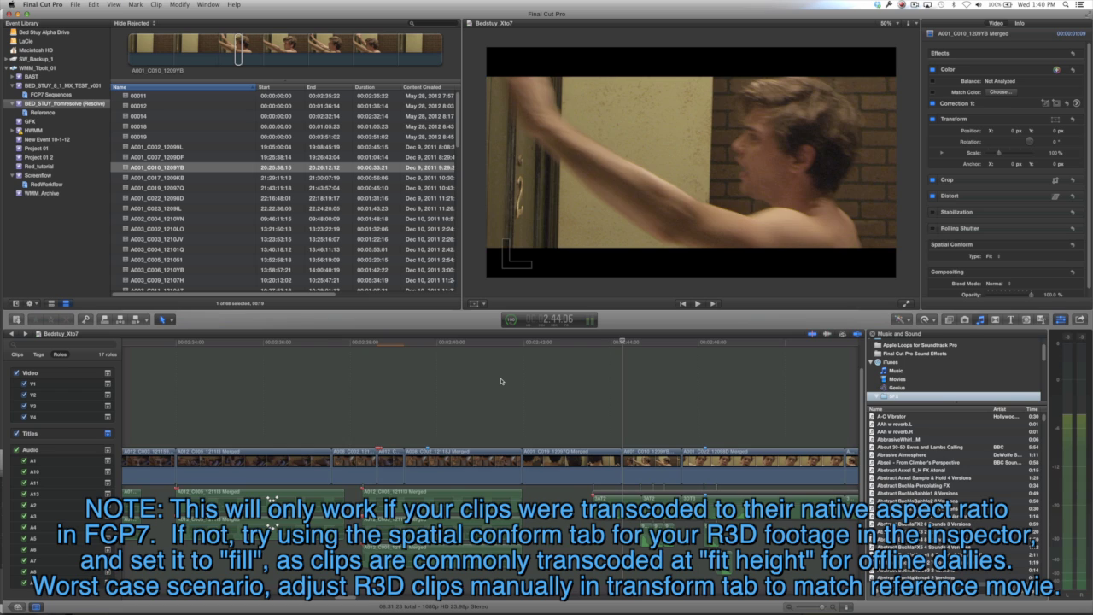
pyautogui.press('Home')
# - Locate the A005_C006_1210SN clip in Bedstuy_Xto7, note its 115.52% scale, then return to the Resolve project
pyautogui.press('space')
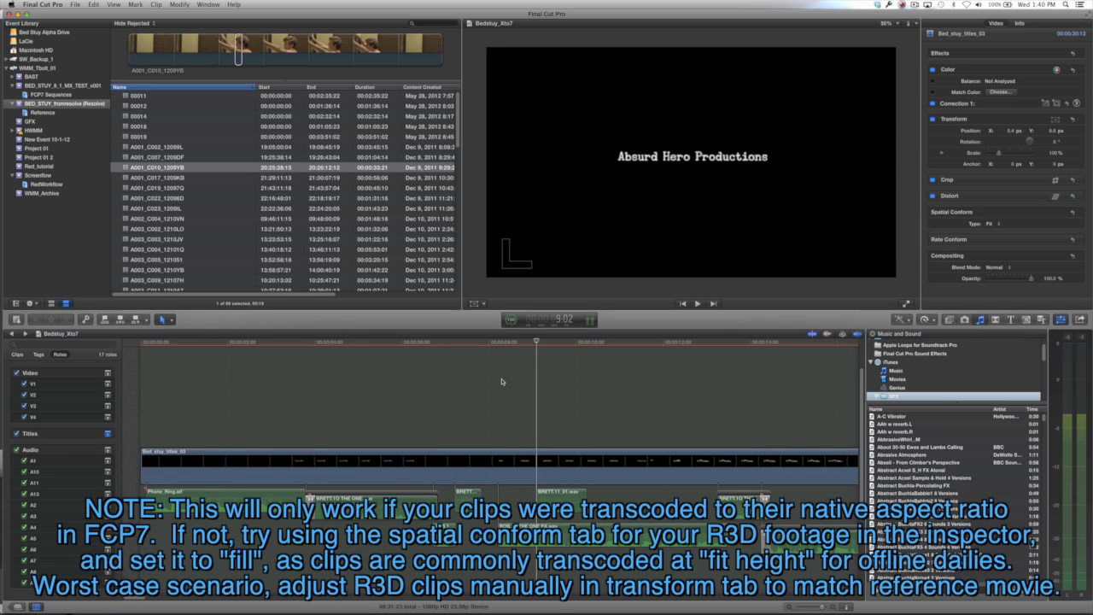
pyautogui.press('super+minus')
pyautogui.press('super+minus')
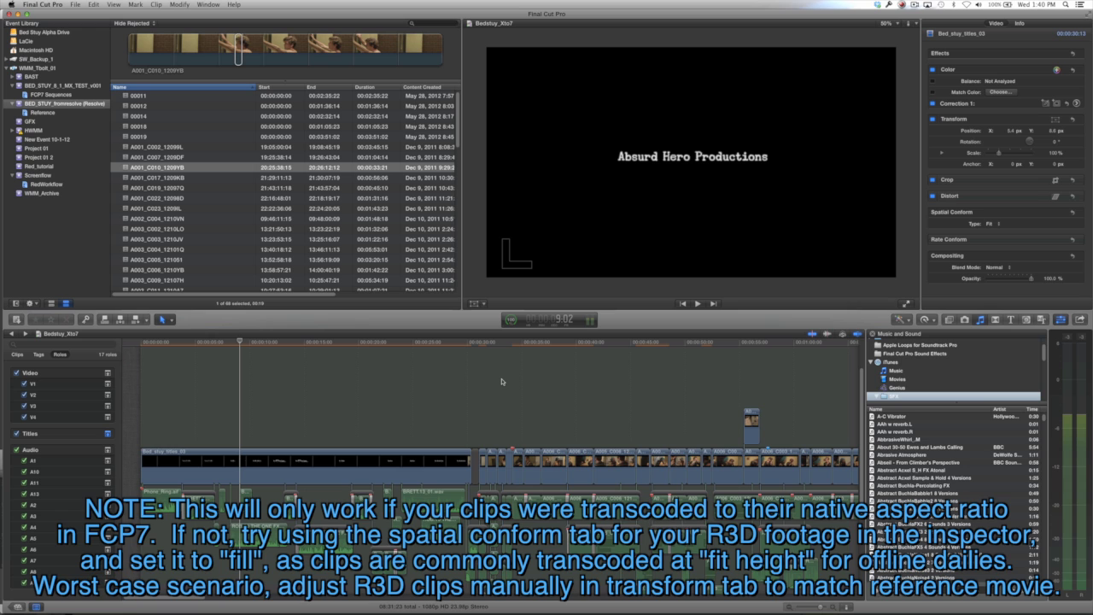
pyautogui.click(491, 345)
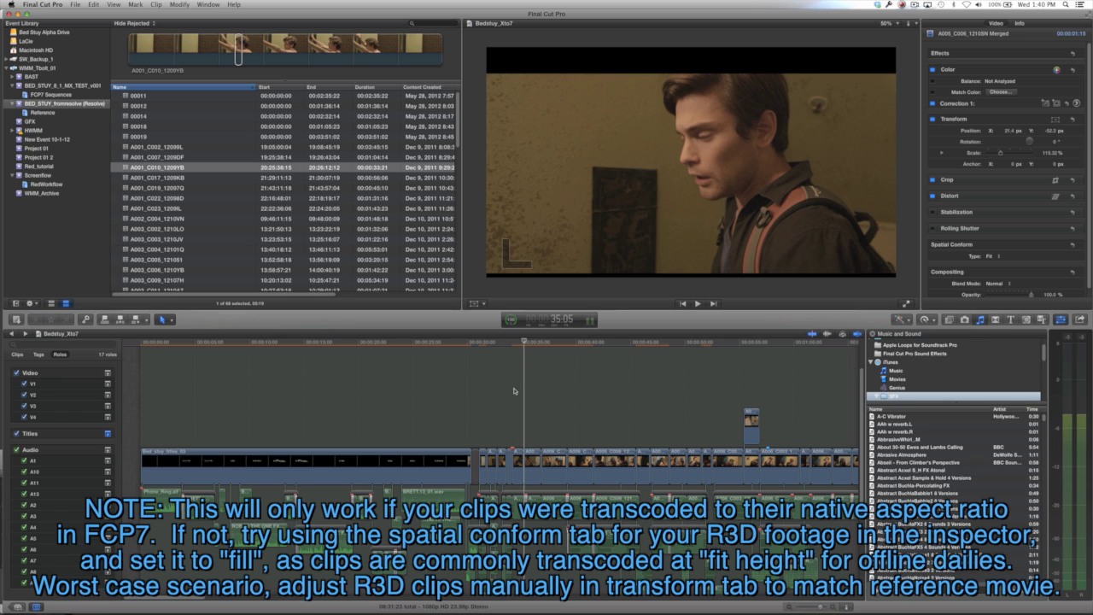
pyautogui.click(533, 457)
pyautogui.click(12, 335)
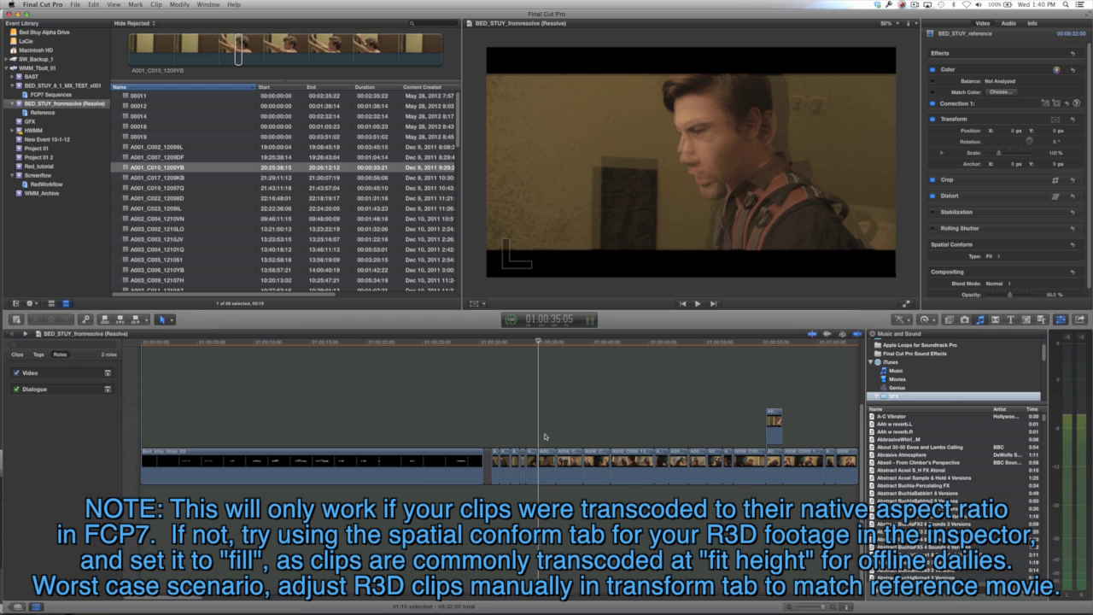
# - Paste the Transform attributes onto the graded A005_C006_1210SN clip and check its framing
pyautogui.click(546, 461)
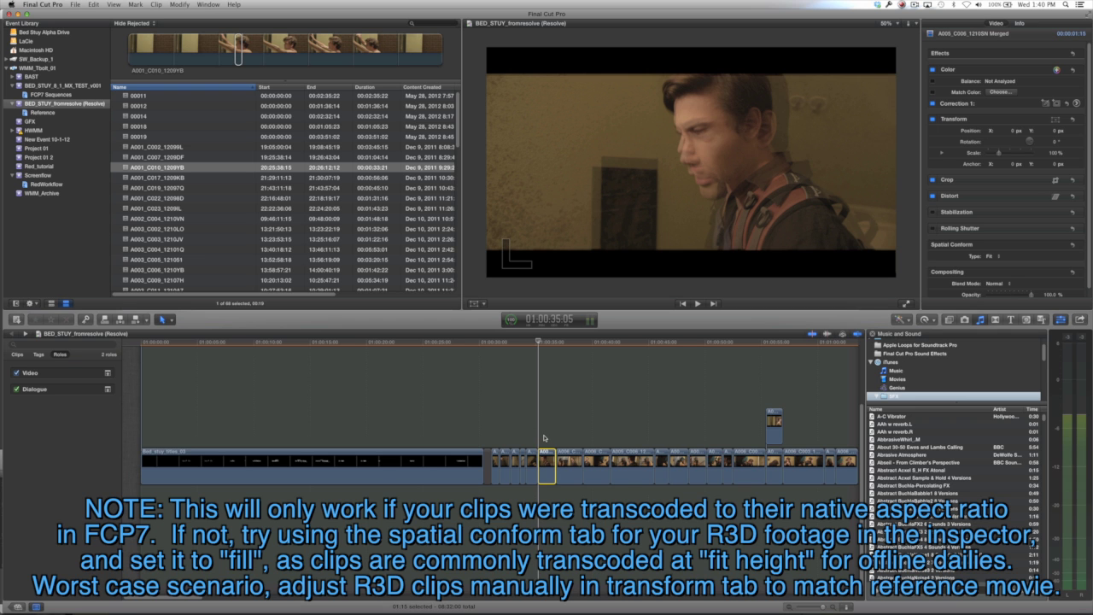
pyautogui.press('super+shift+v')
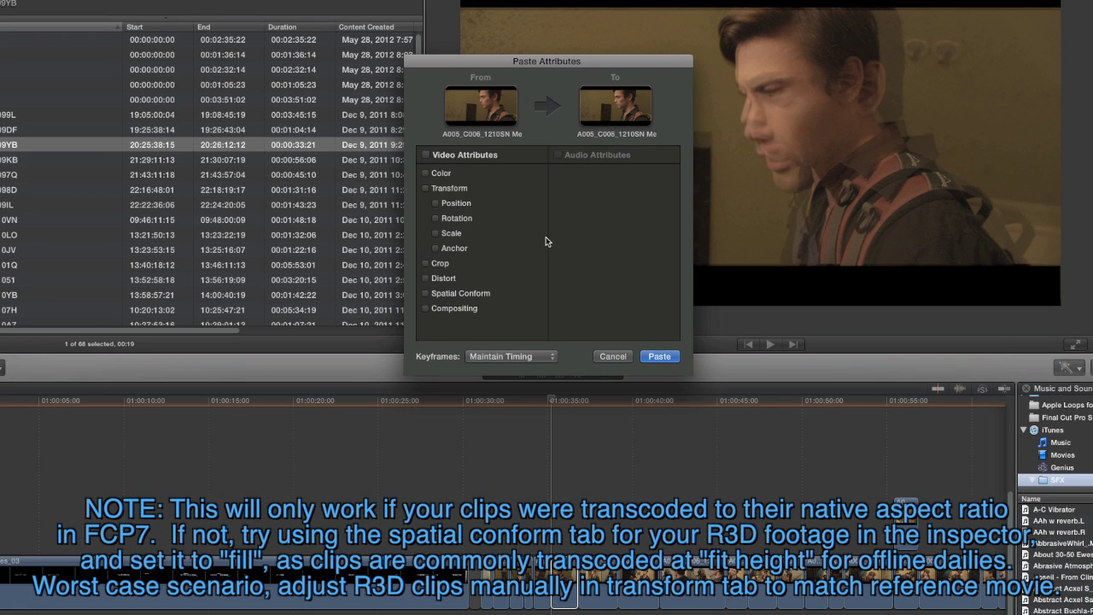
pyautogui.click(427, 188)
pyautogui.click(659, 355)
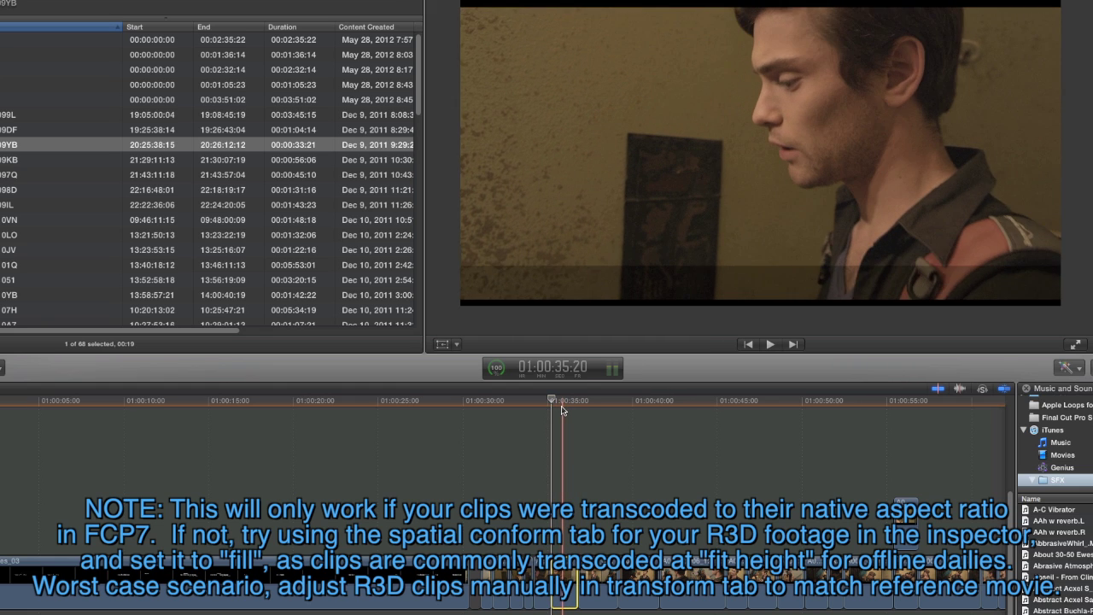
pyautogui.click(562, 411)
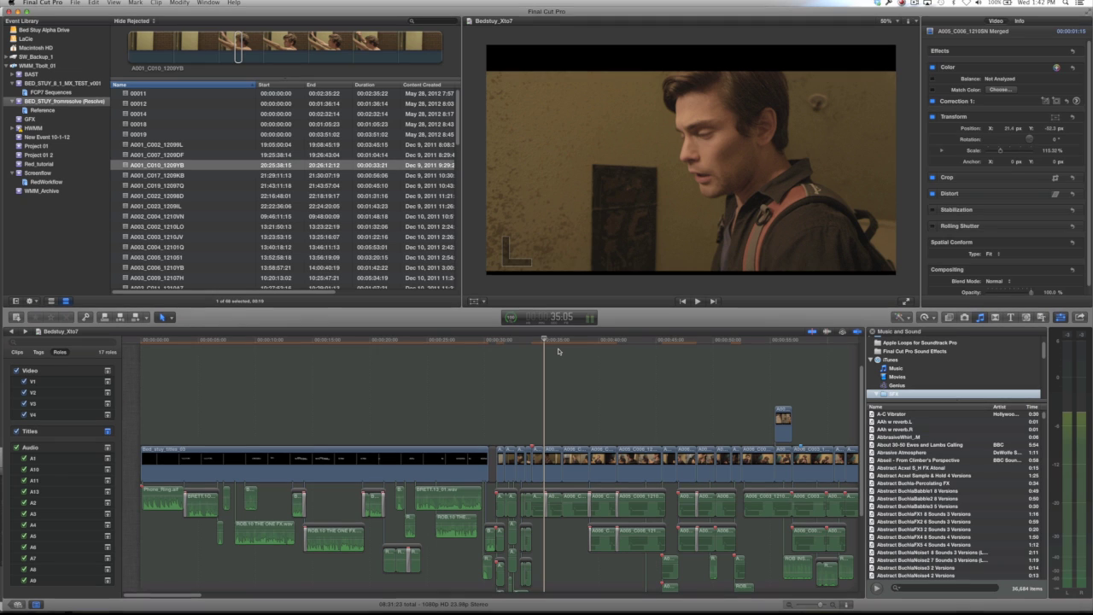
# - Select every clip in the Bedstuy_Xto7 storyline and show the Retime Editor bars above them
pyautogui.hotkey('shift', 'z')
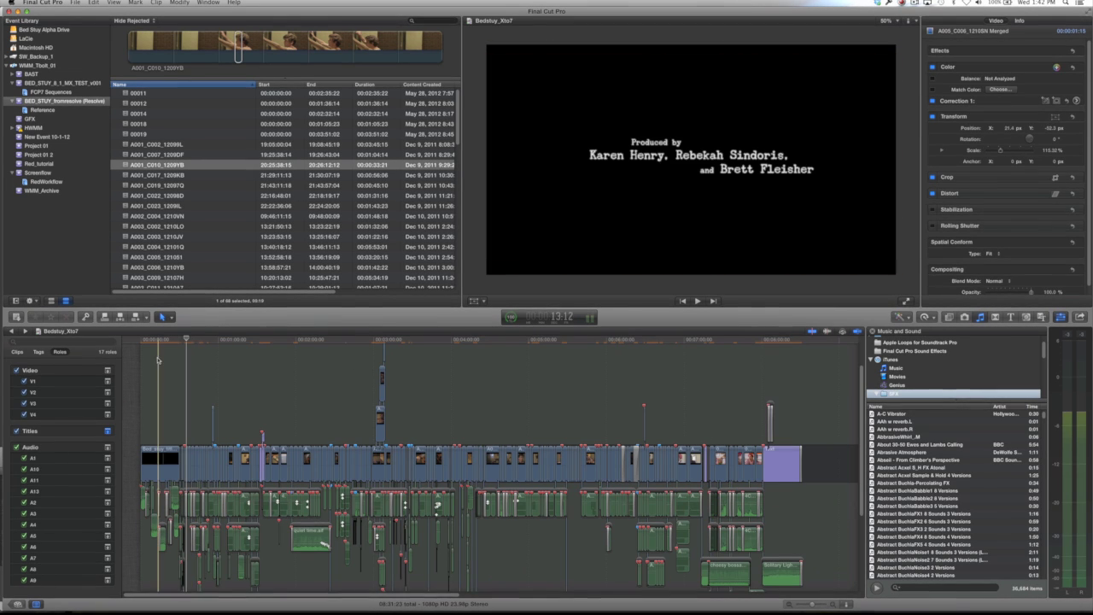
pyautogui.moveTo(155, 357); pyautogui.dragTo(761, 458)
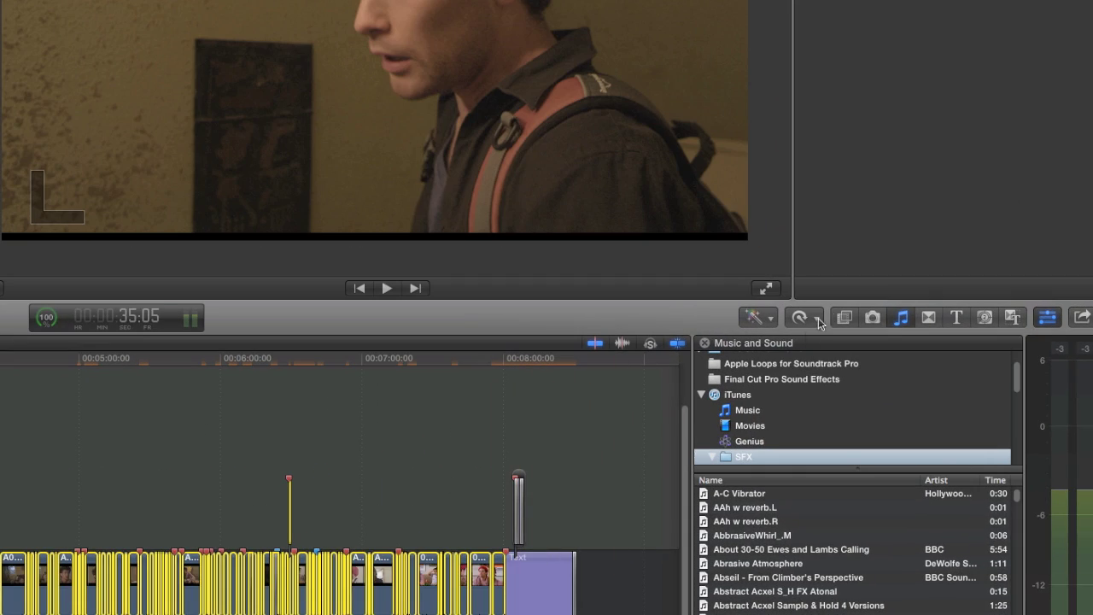
pyautogui.click(825, 322)
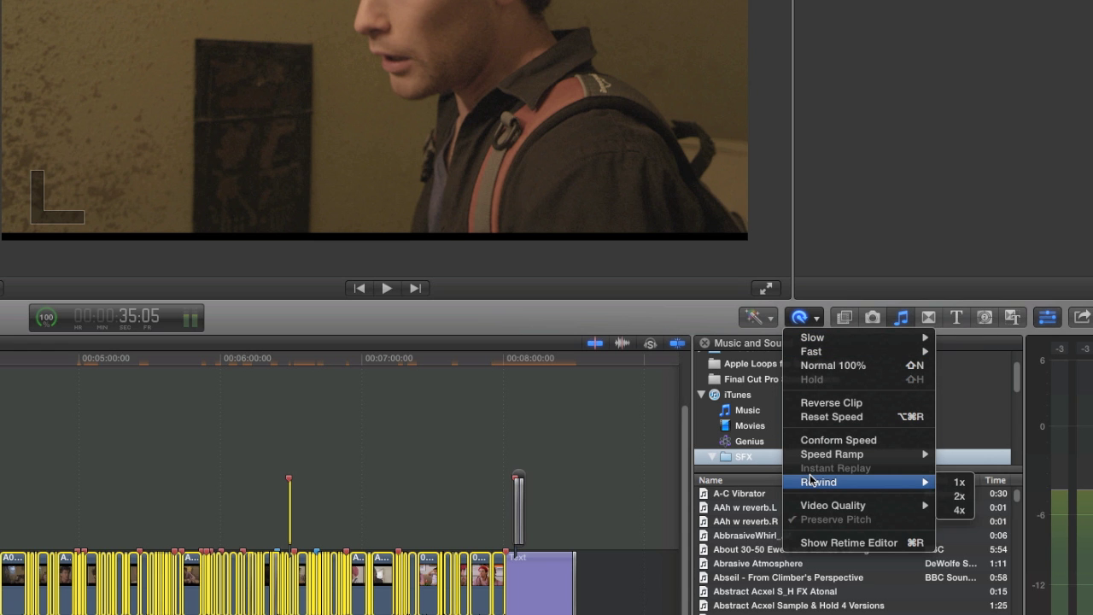
pyautogui.click(849, 543)
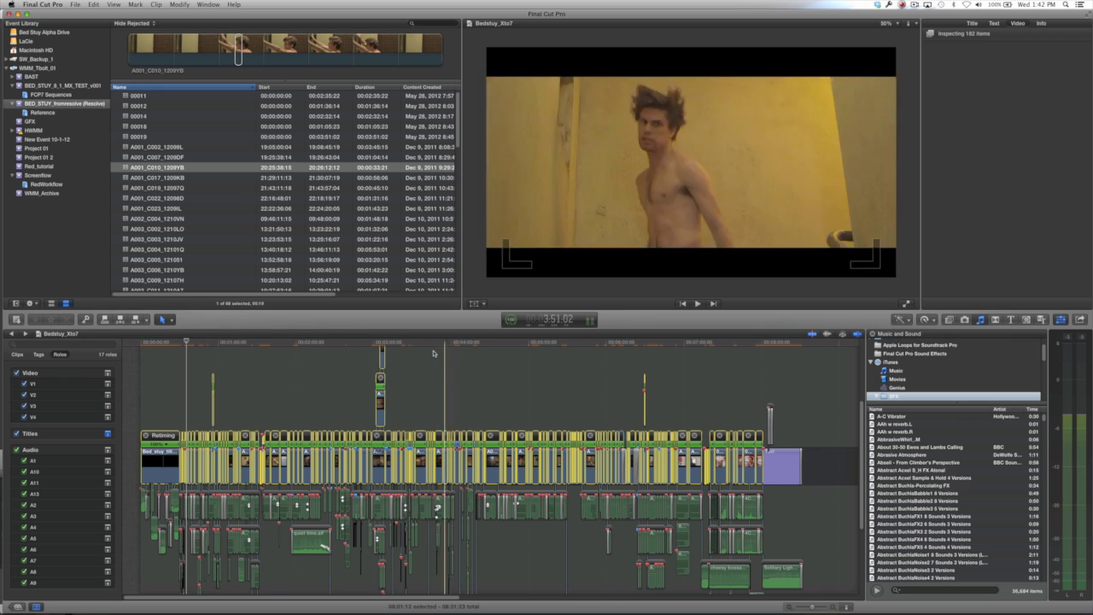
# - Zoom in on the timeline and place the playhead on the A011_C013_12112H shot
pyautogui.click(406, 355)
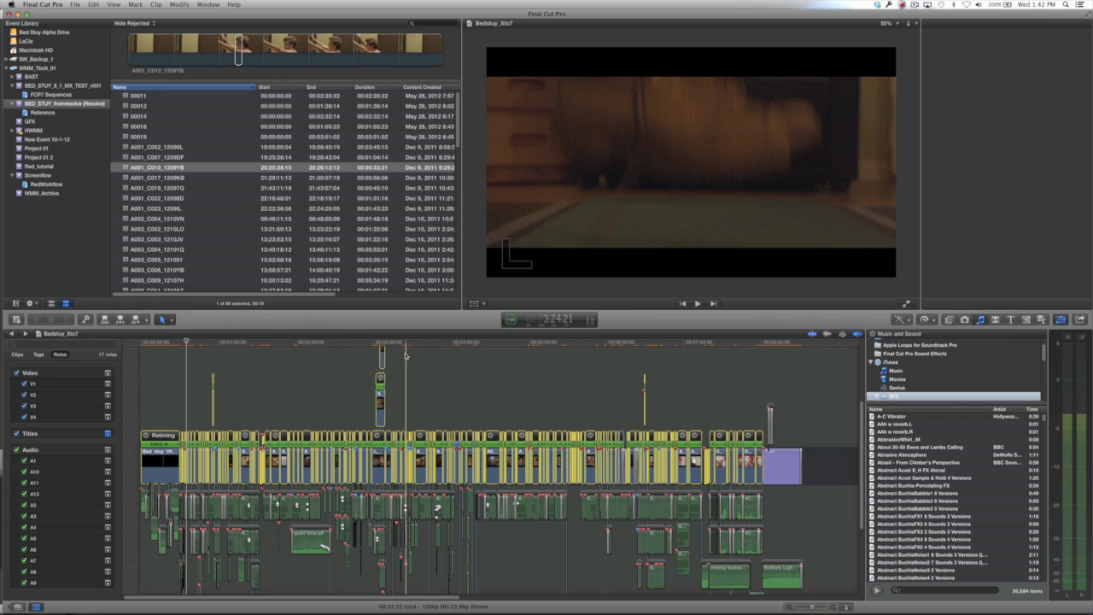
pyautogui.click(405, 356)
pyautogui.press('super+4')
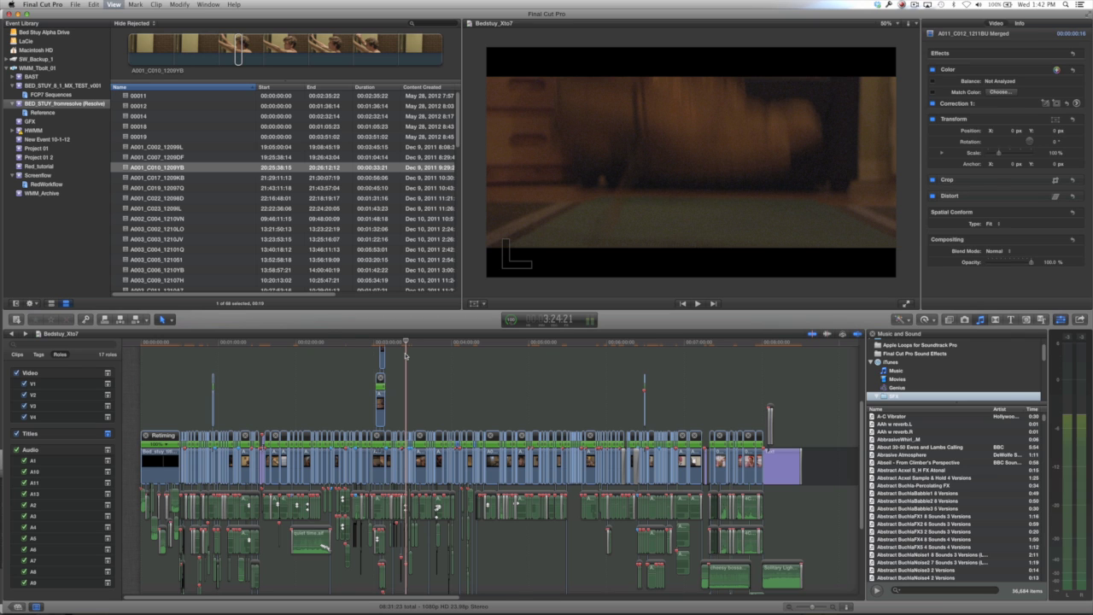
pyautogui.press('super+equal')
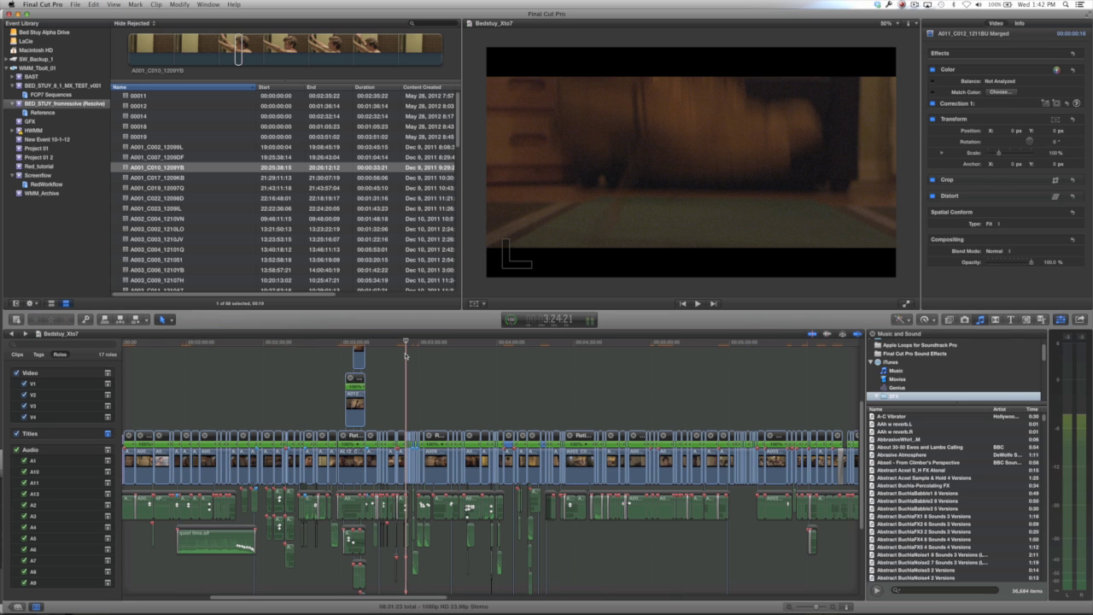
pyautogui.press('super+equal')
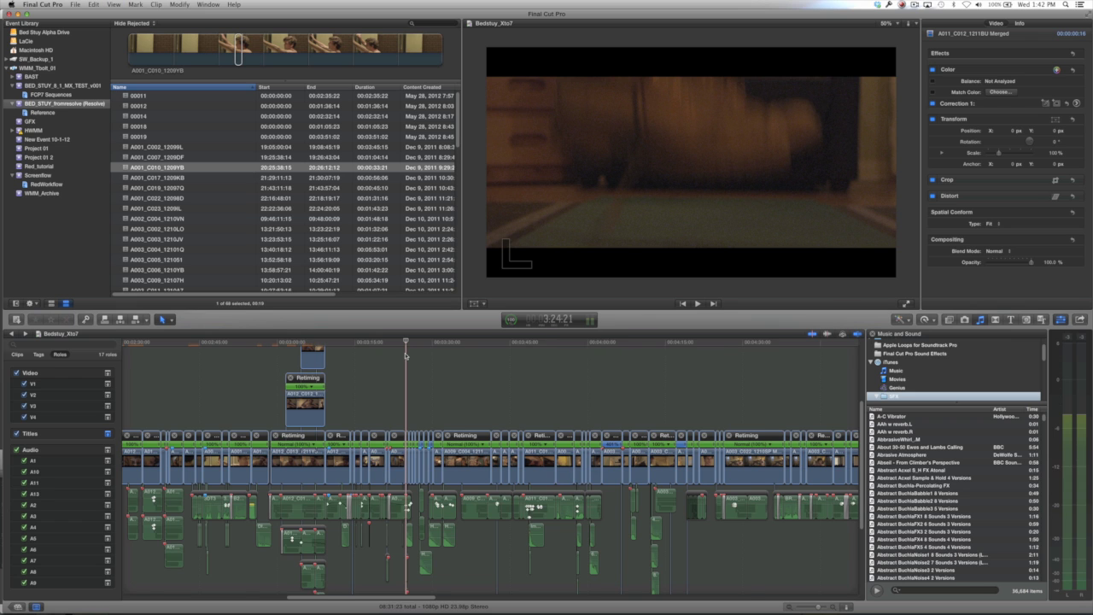
pyautogui.press('super+equal')
pyautogui.press('super+equal')
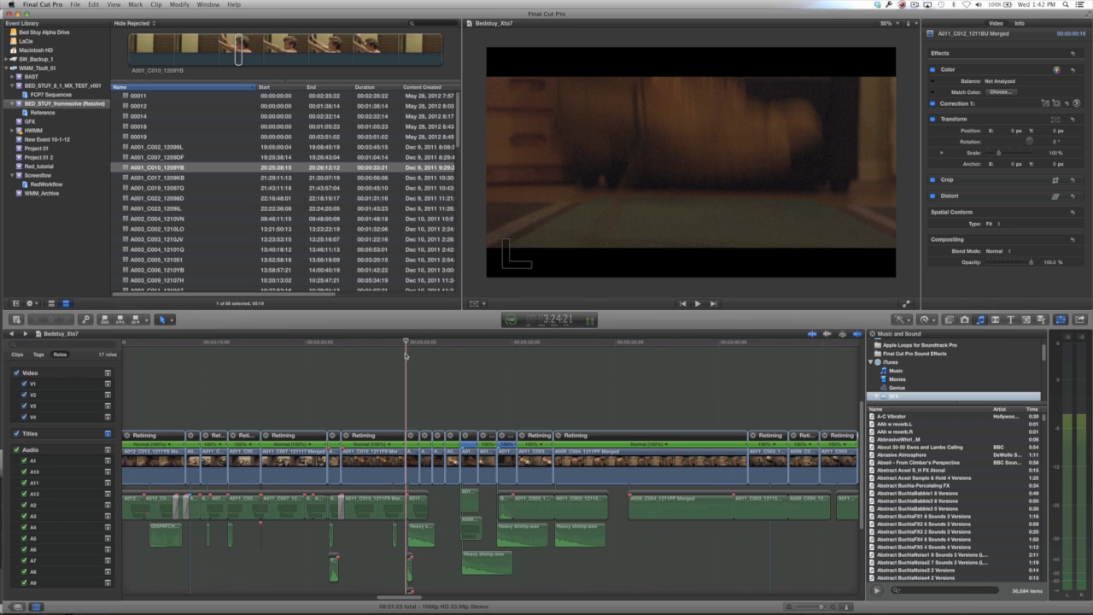
pyautogui.click(464, 393)
# - Step back two frames, copy the short retimed clip, and switch to BED_STUY_fromresolve
pyautogui.press('Left')
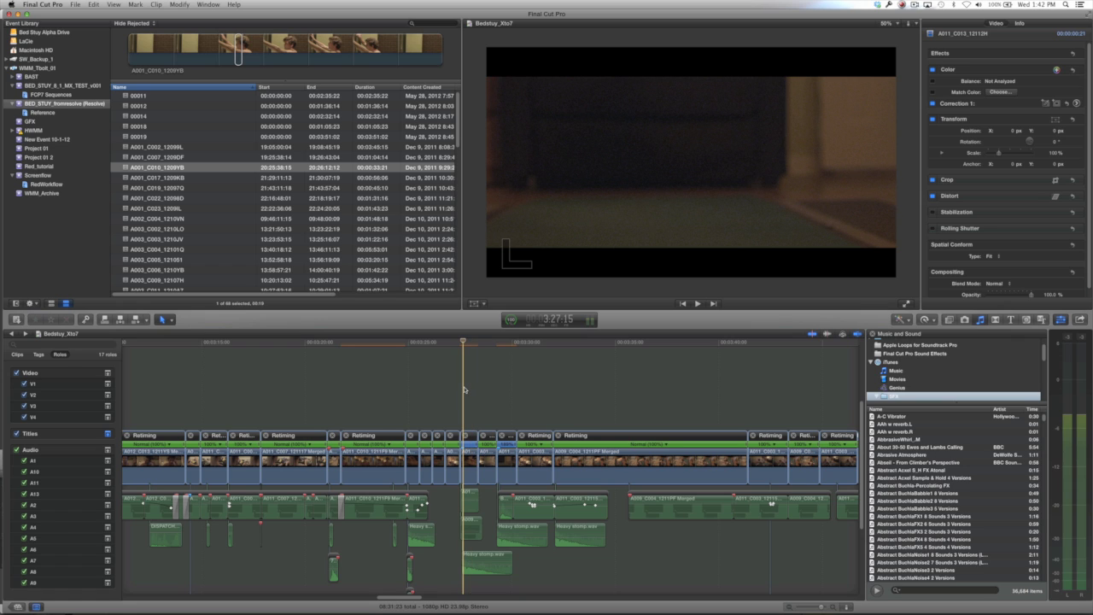
pyautogui.press('Left')
pyautogui.press('Left')
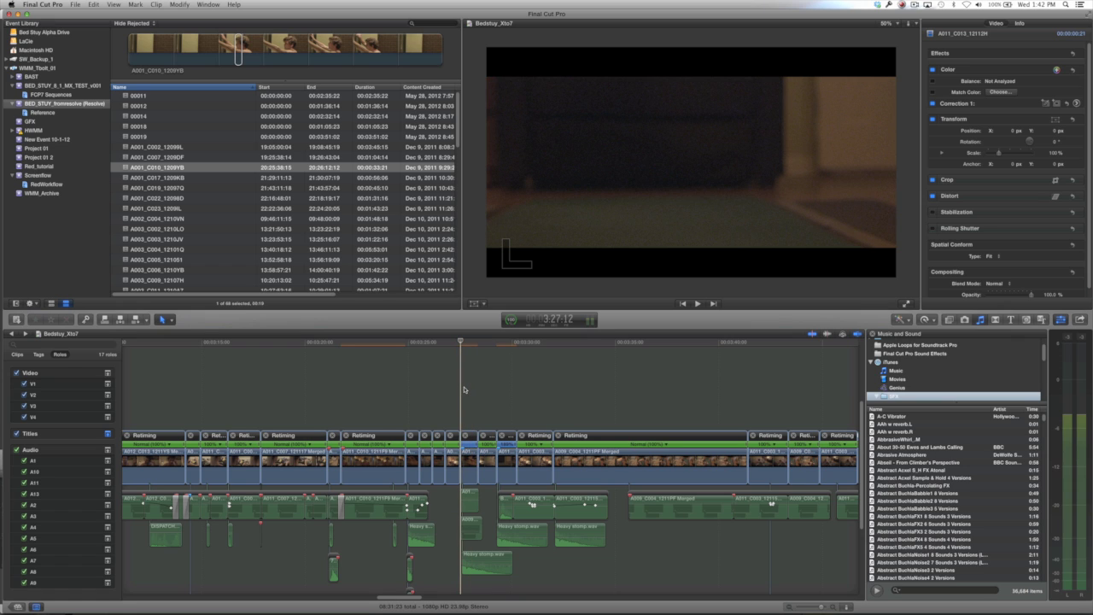
pyautogui.press('c')
pyautogui.press('super+c')
pyautogui.press('super+bracketleft')
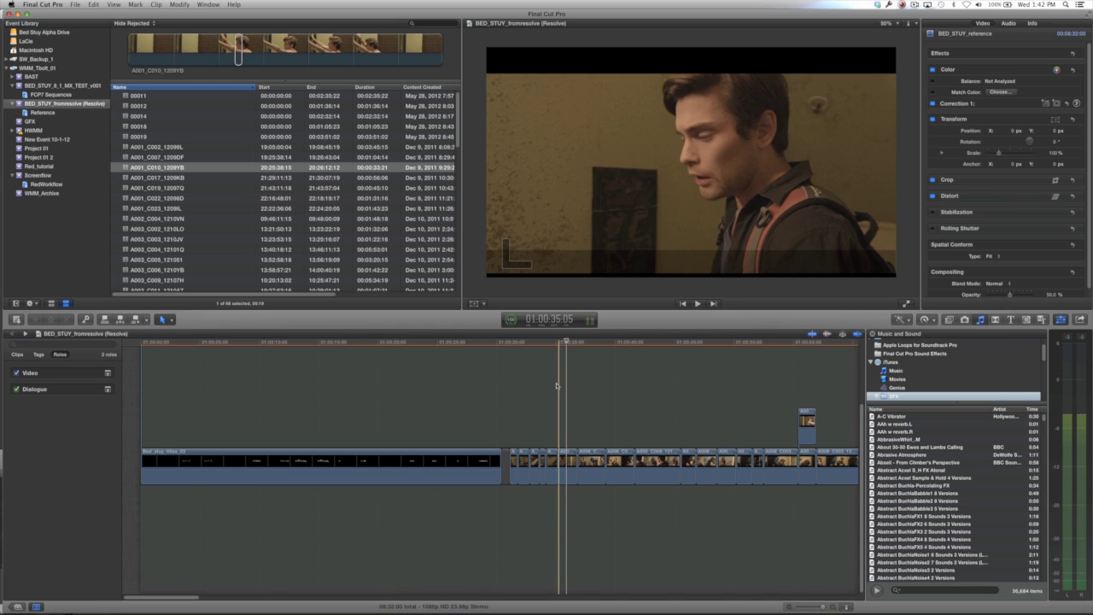
# - Find and play through the matching A011_C013 shot in the Resolve project
pyautogui.press('super+minus')
pyautogui.press('super+minus')
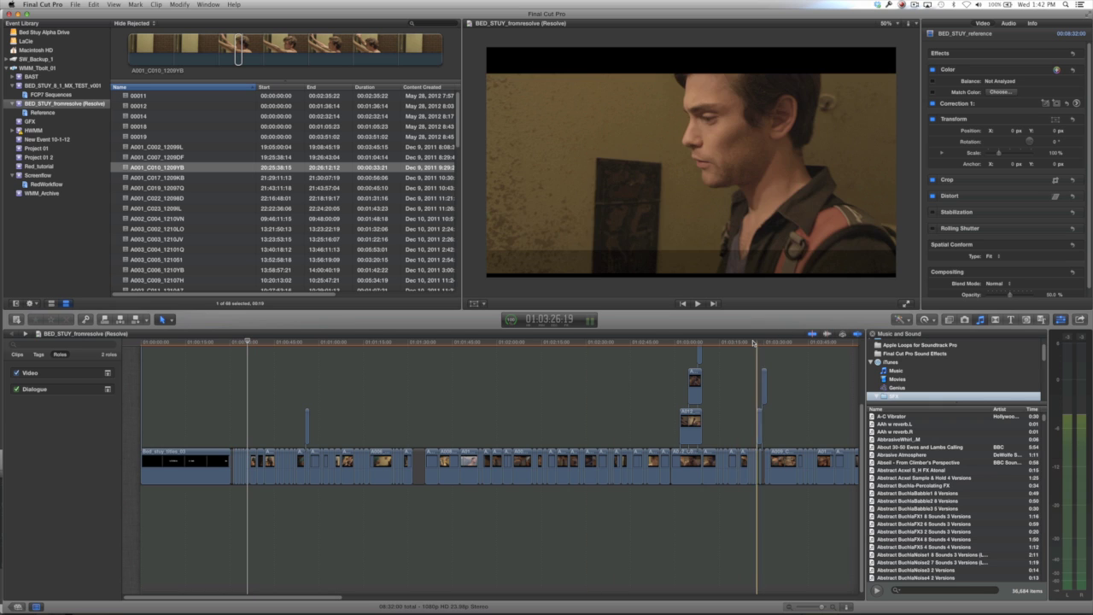
pyautogui.click(752, 343)
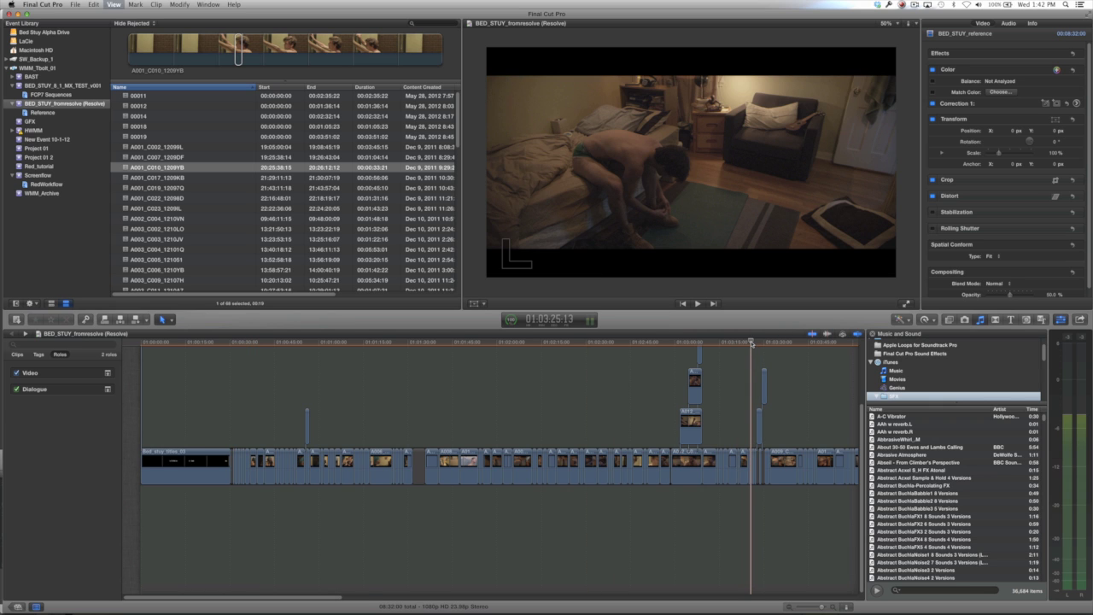
pyautogui.press('super+equal')
pyautogui.press('super+equal')
pyautogui.press('super+equal')
pyautogui.press('space')
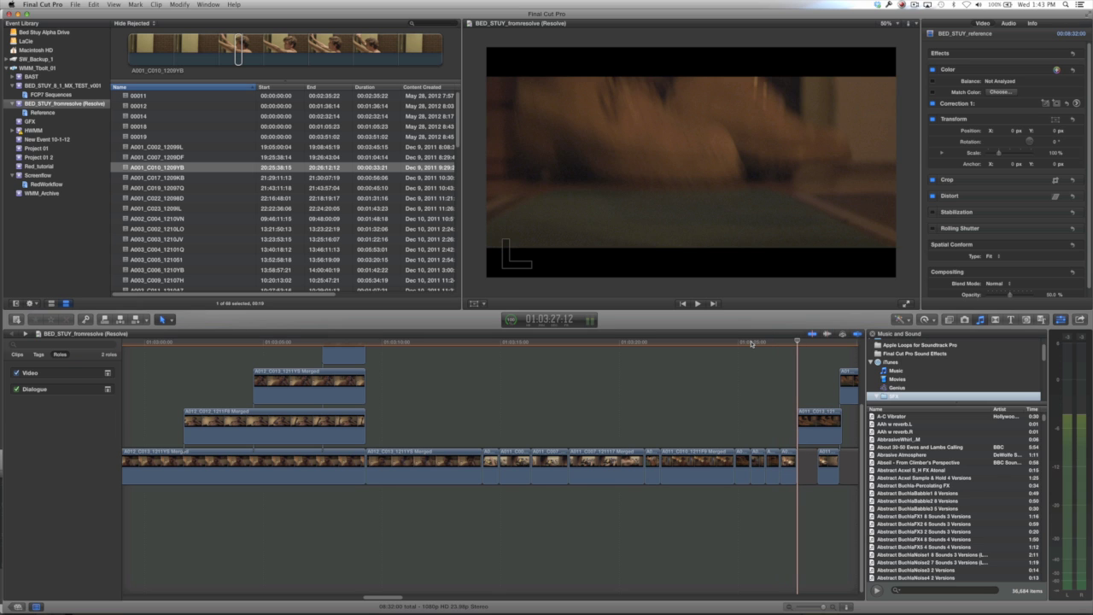
# - Paste the copied Retiming attribute onto the A011_C013 connected clip, shortening it
pyautogui.click(802, 417)
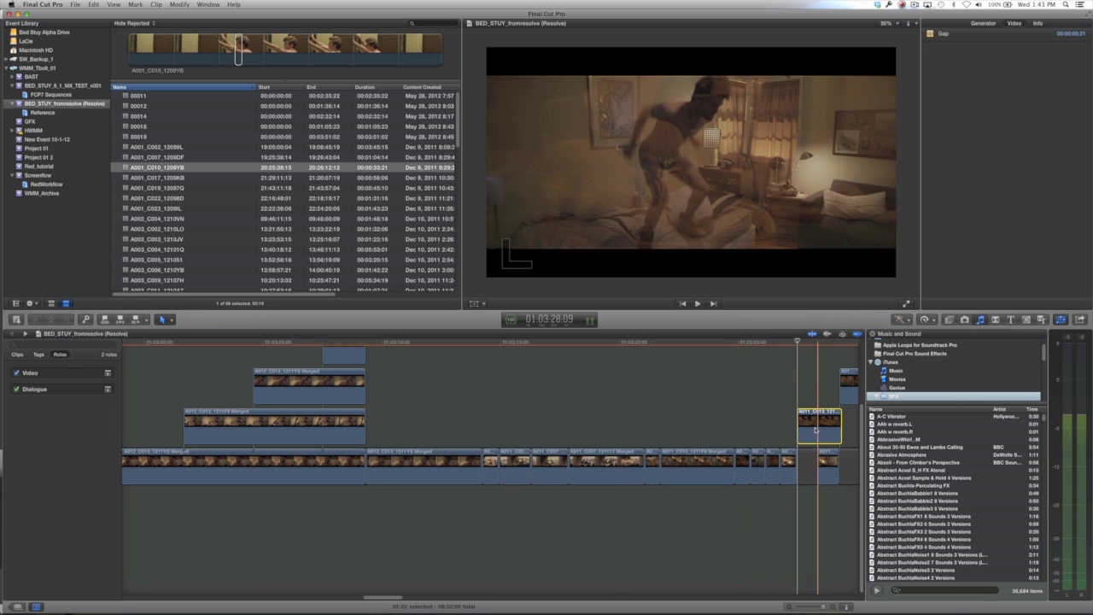
pyautogui.hscroll(5, 794, 413)
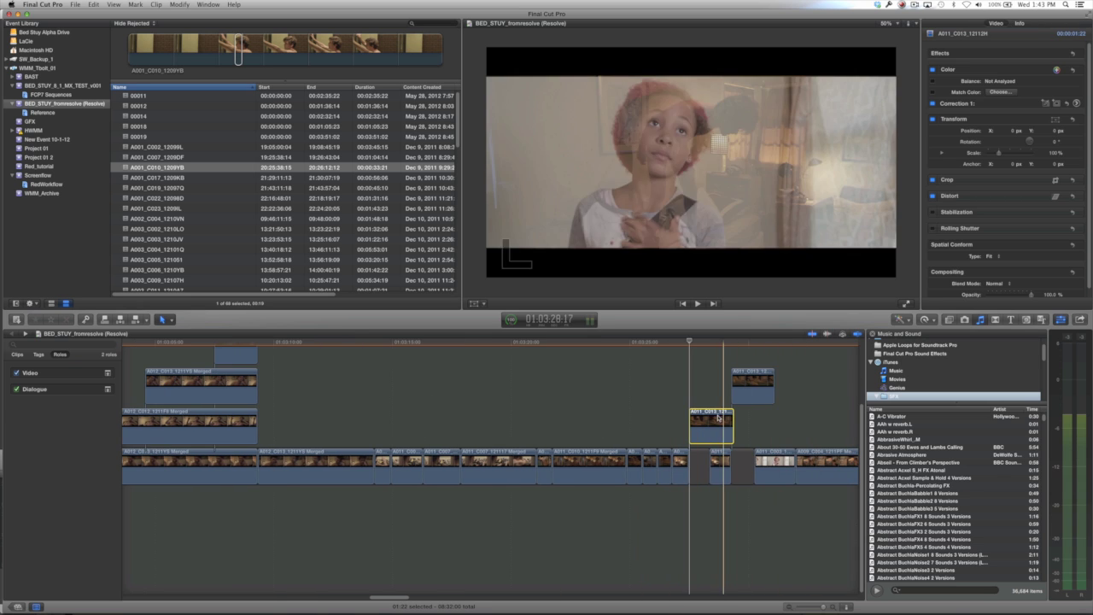
pyautogui.press('super+shift+v')
pyautogui.press('super+shift+v')
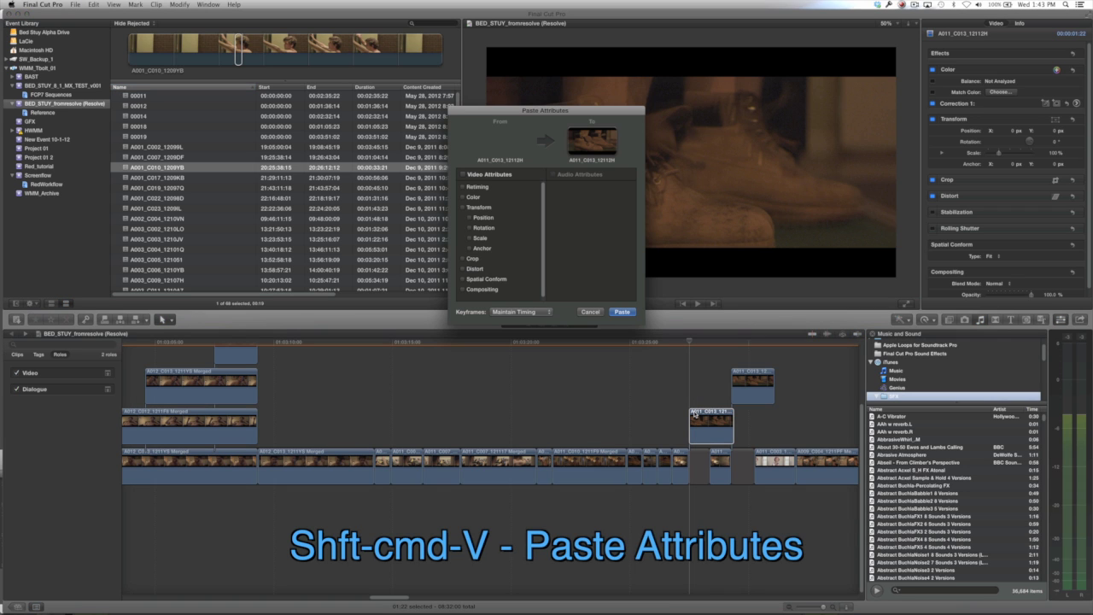
pyautogui.click(466, 188)
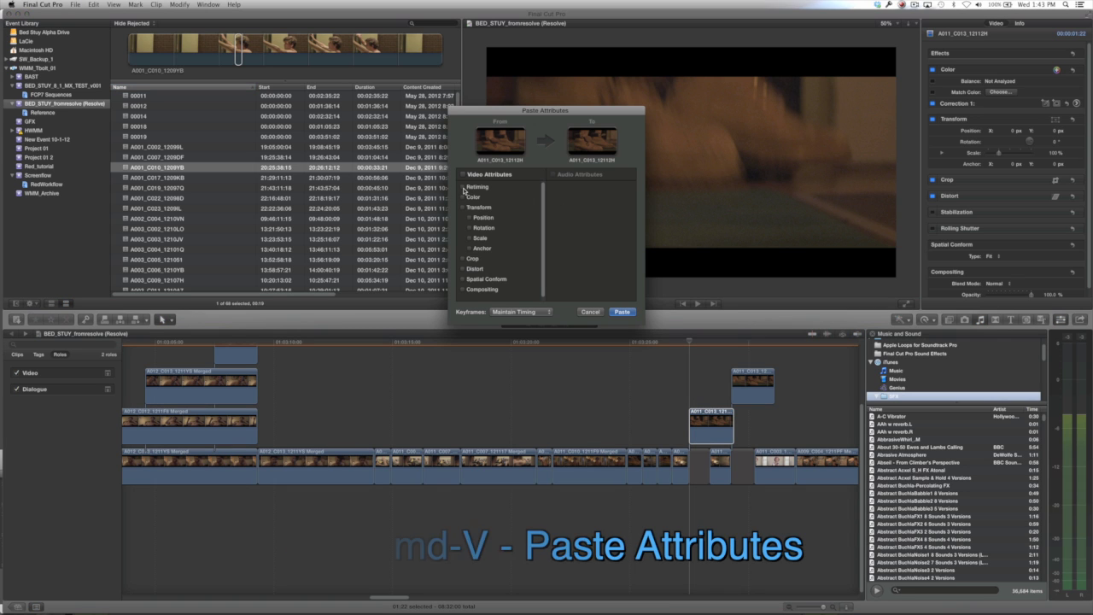
pyautogui.click(622, 313)
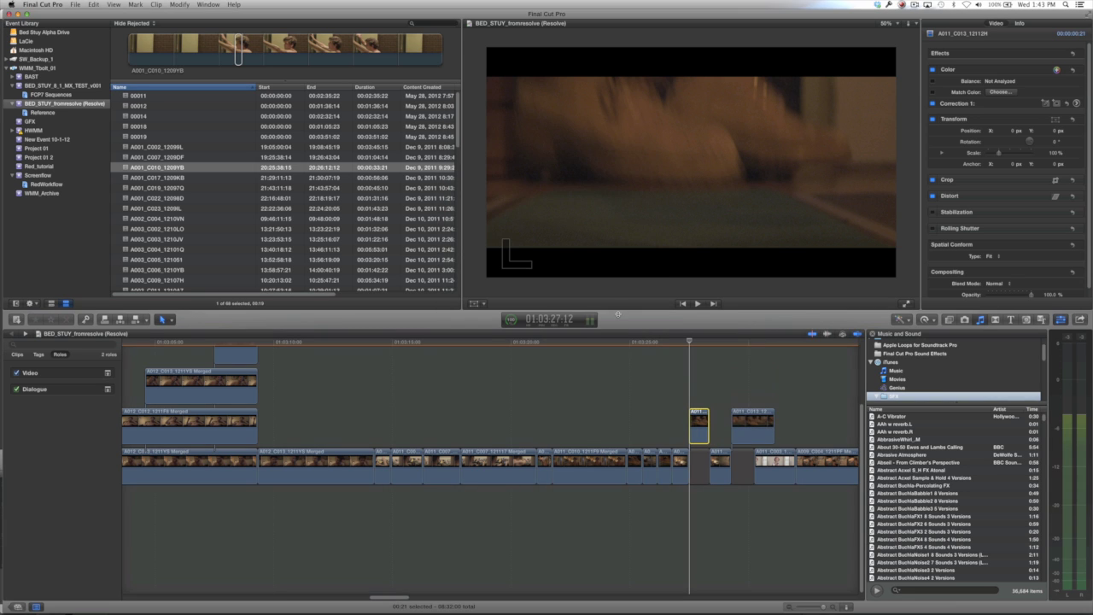
pyautogui.click(701, 343)
pyautogui.hotkey('shift', 'z')
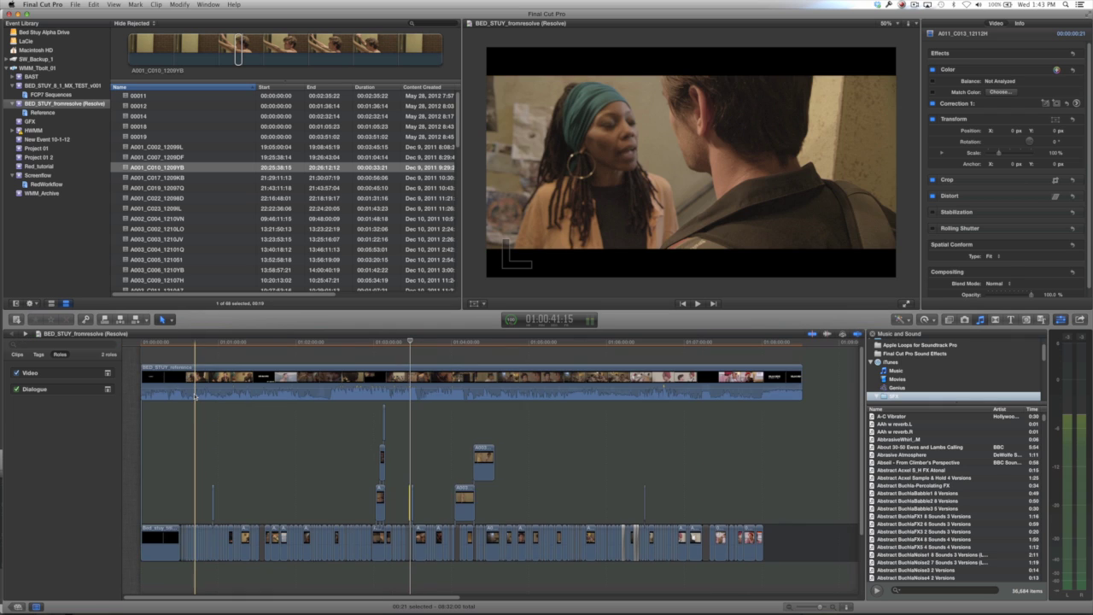
# - Detach the BED_STUY_reference clip's audio, delete its video, and return to Bedstuy_Xto7
pyautogui.press('super+z')
pyautogui.click(211, 377)
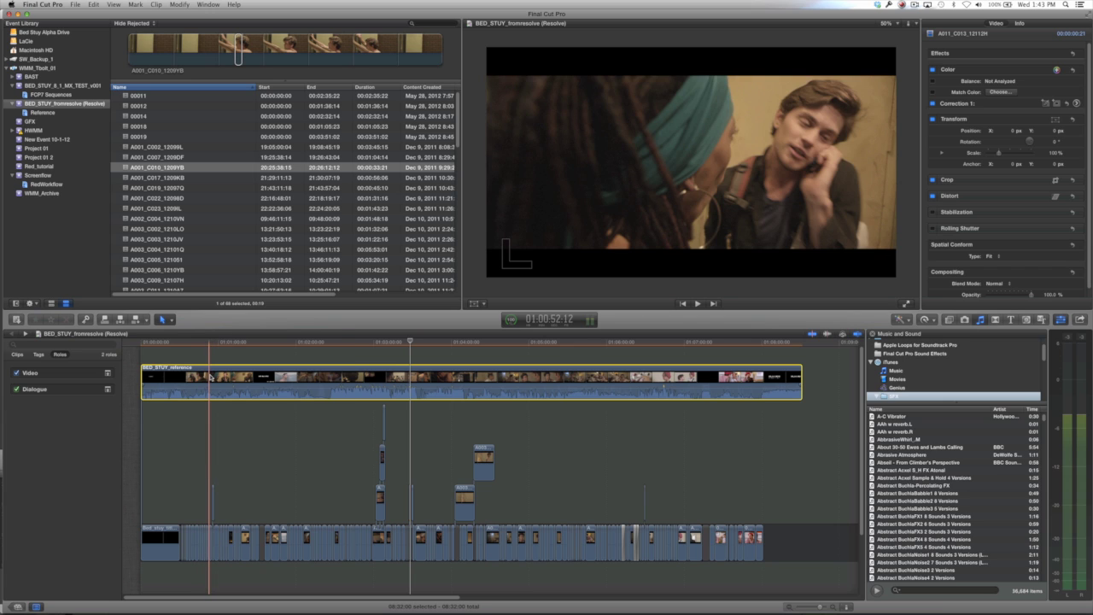
pyautogui.rightClick(210, 377)
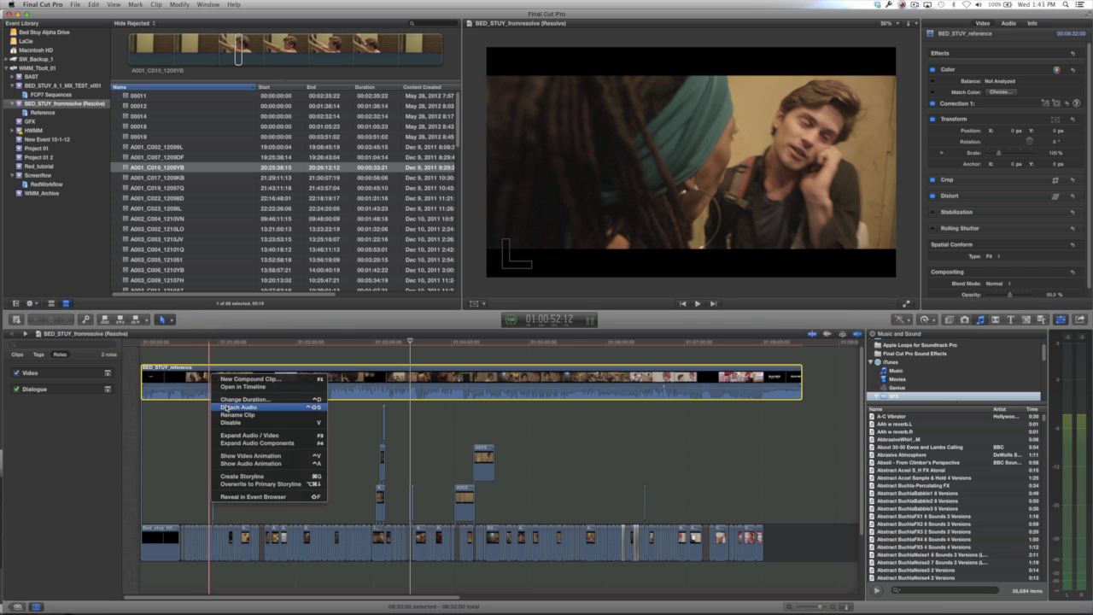
pyautogui.click(225, 408)
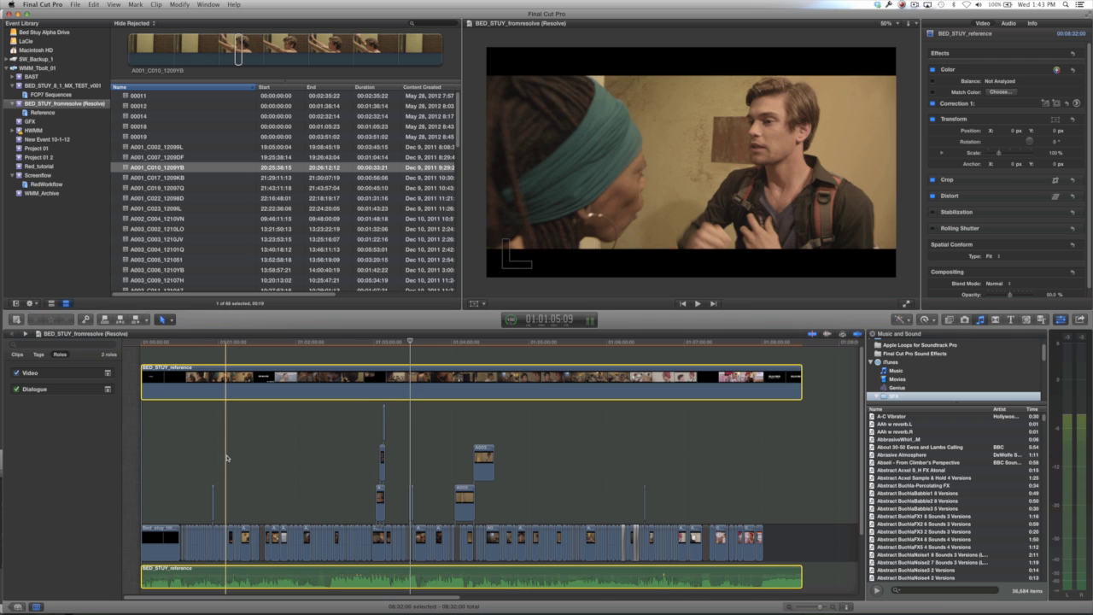
pyautogui.press('Delete')
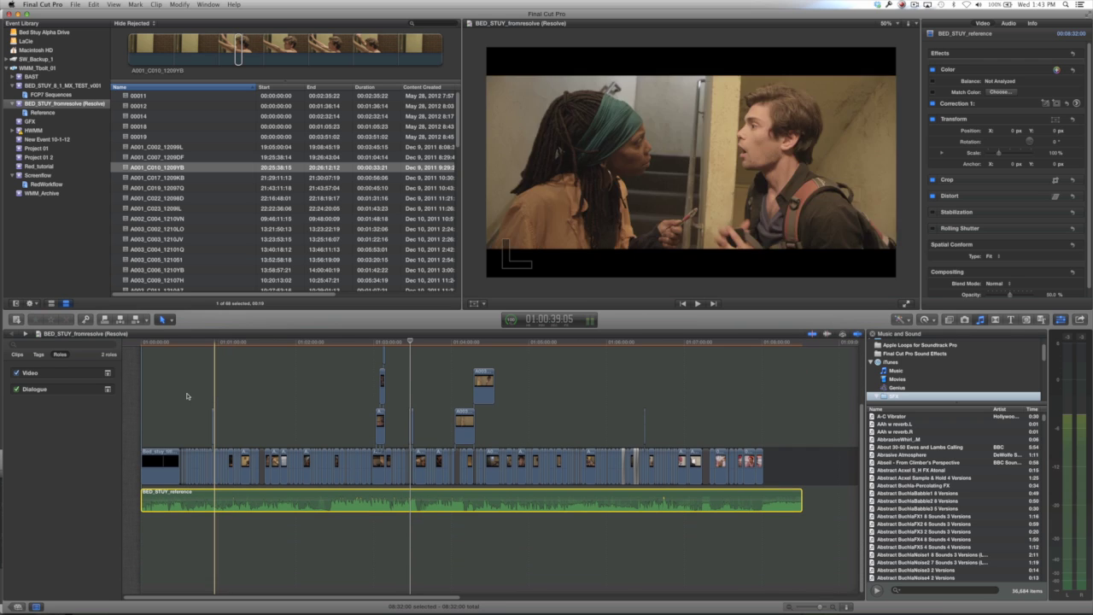
pyautogui.click(25, 335)
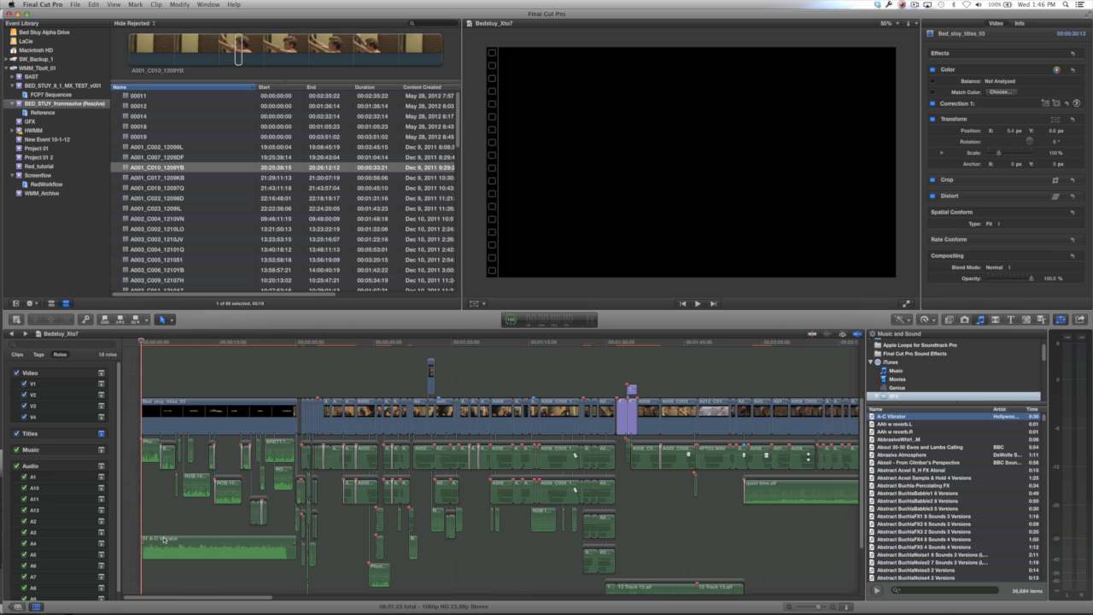
# - Copy all audio clips in the Bedstuy_Xto7 edit, then switch to the Resolve project
pyautogui.hotkey('shift', 'z')
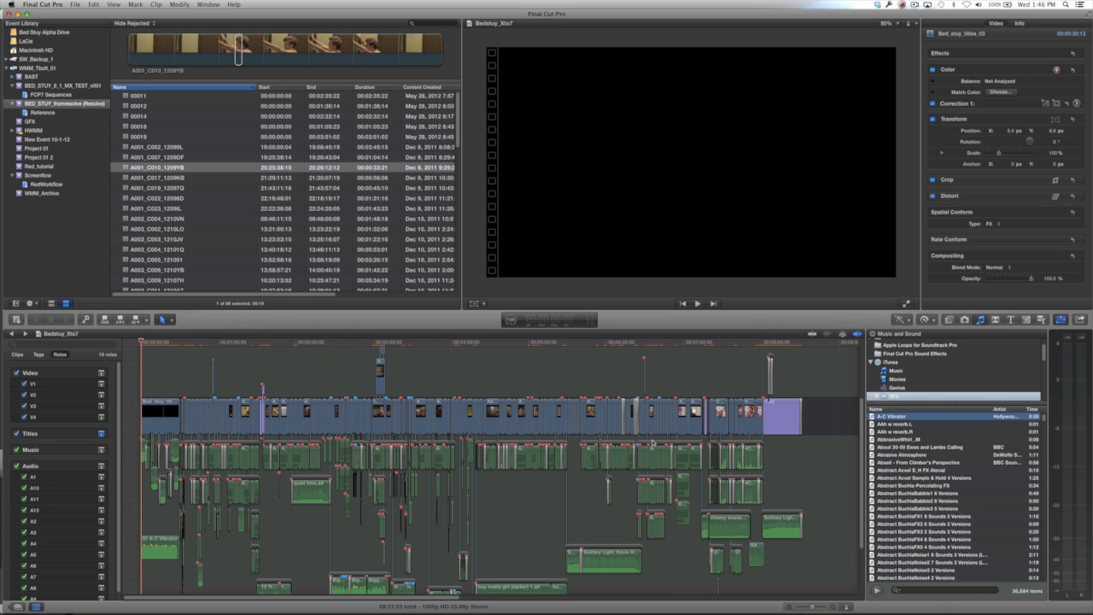
pyautogui.moveTo(820, 448); pyautogui.dragTo(245, 604)
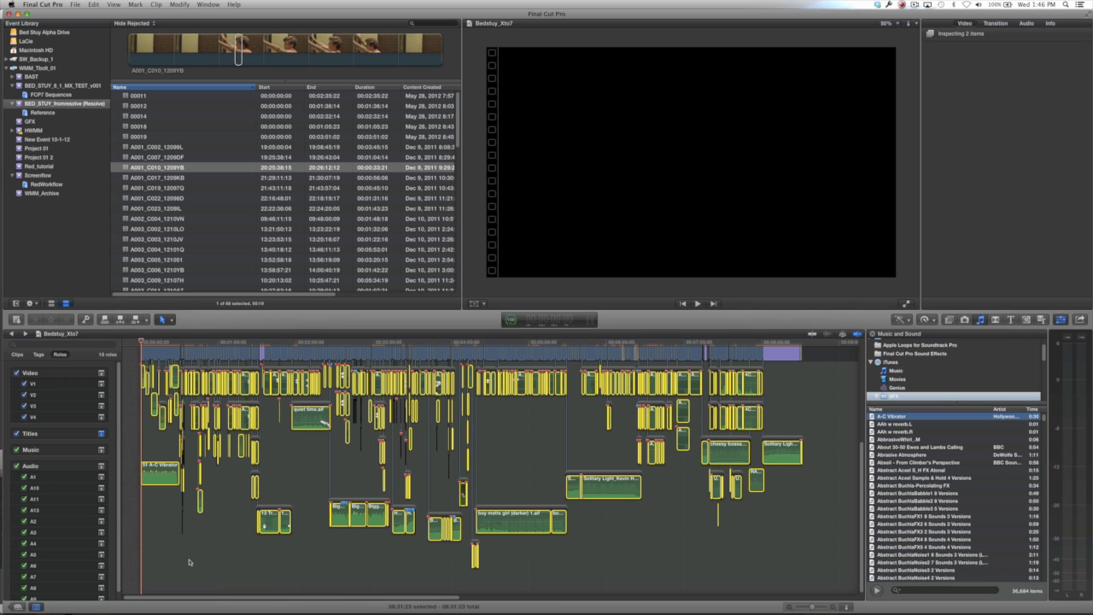
pyautogui.press('super+c')
pyautogui.press('super+bracketleft')
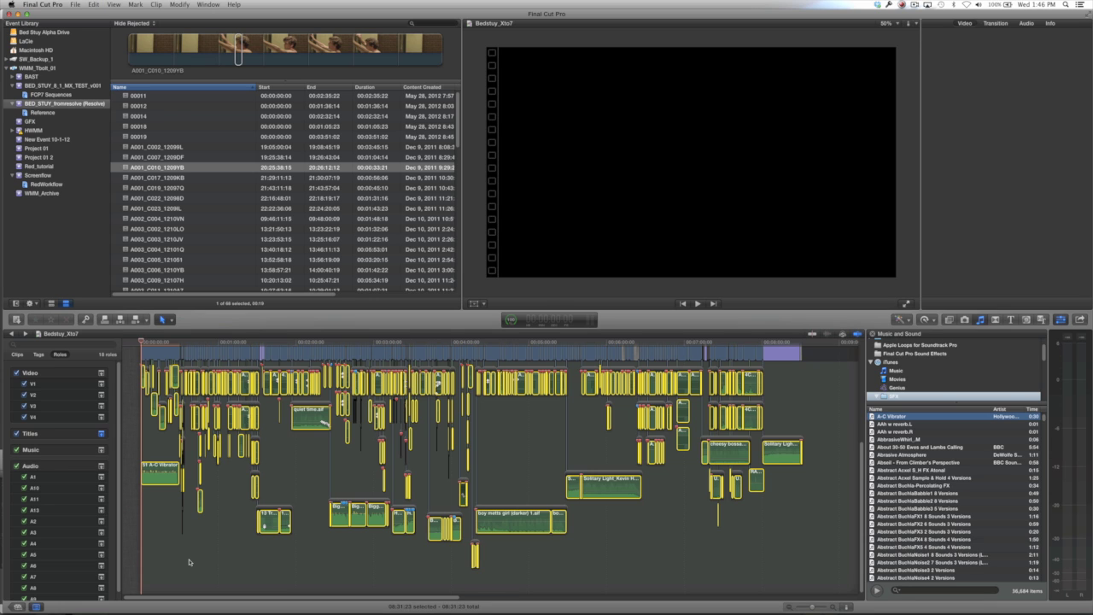
pyautogui.hotkey('alt', 'x')
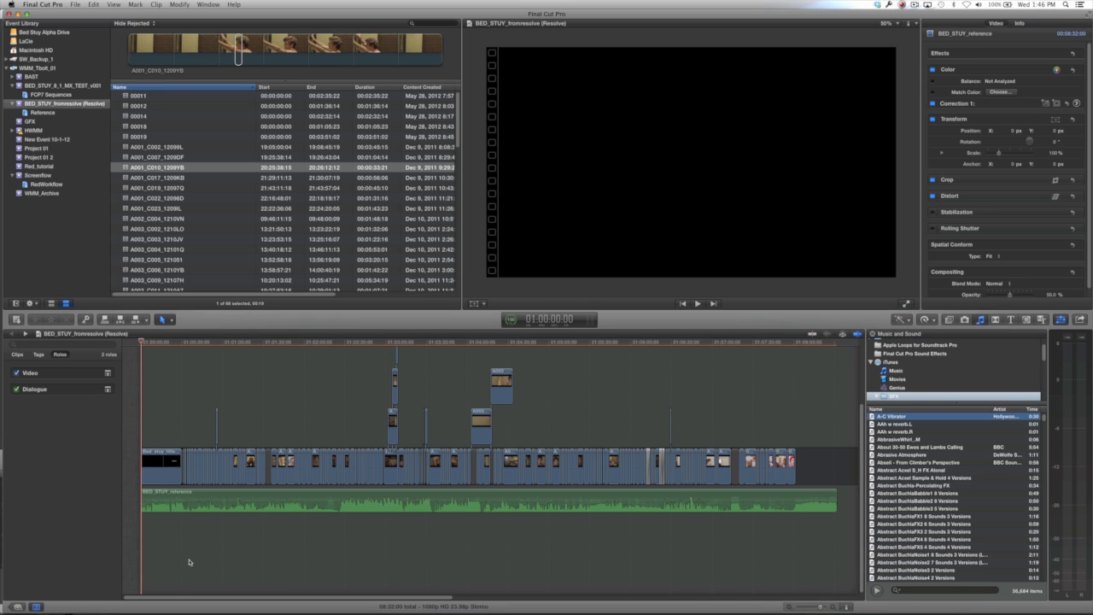
pyautogui.press('super+z')
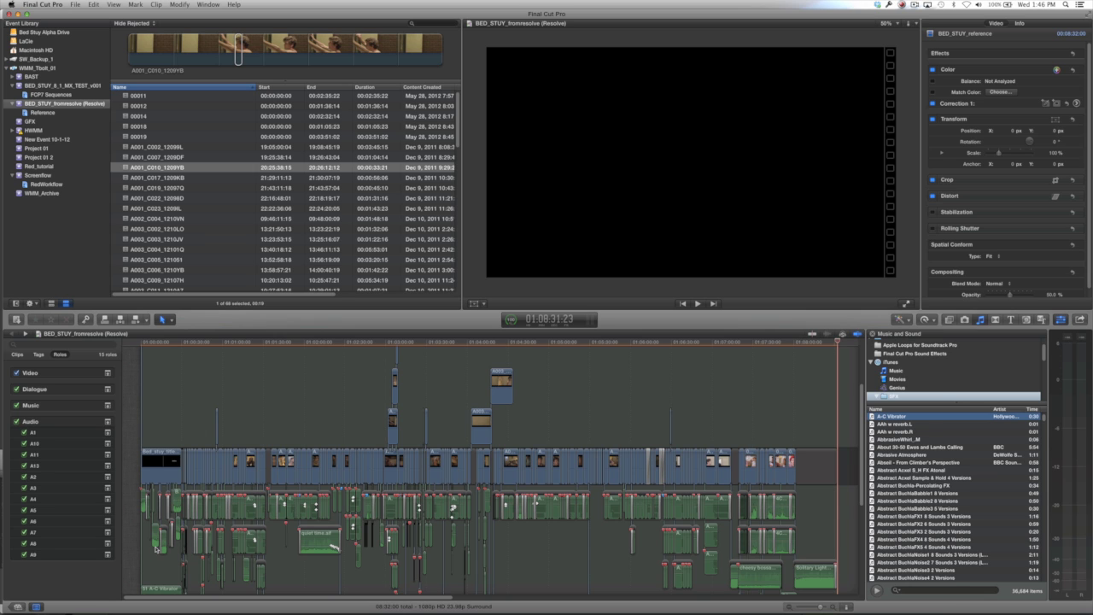
pyautogui.scroll(-4, 158, 549)
pyautogui.scroll(-10, 159, 550)
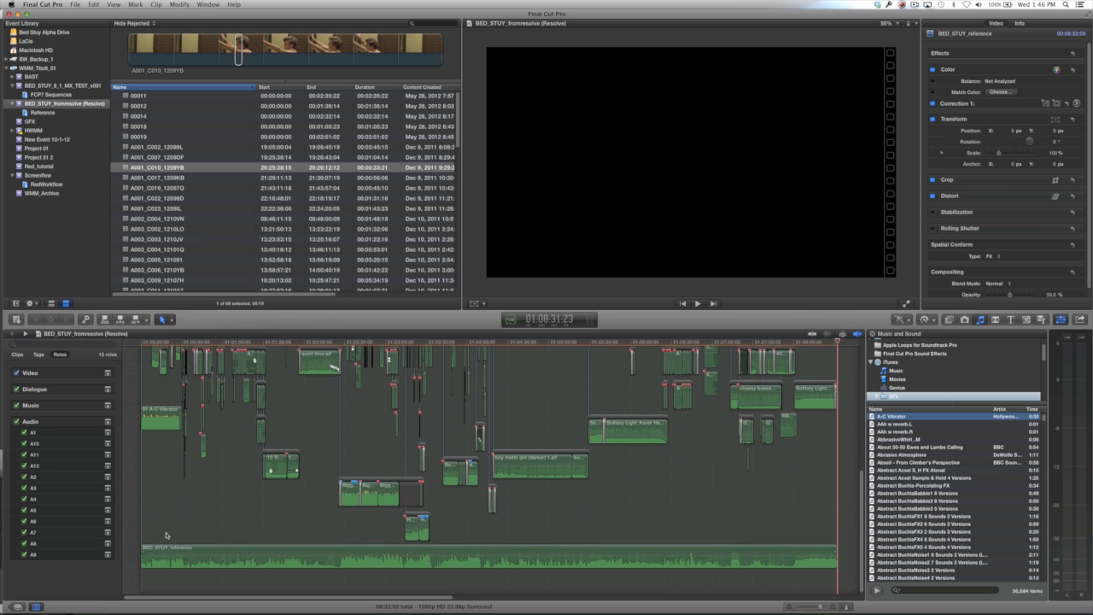
pyautogui.scroll(8, 167, 534)
pyautogui.scroll(4, 168, 532)
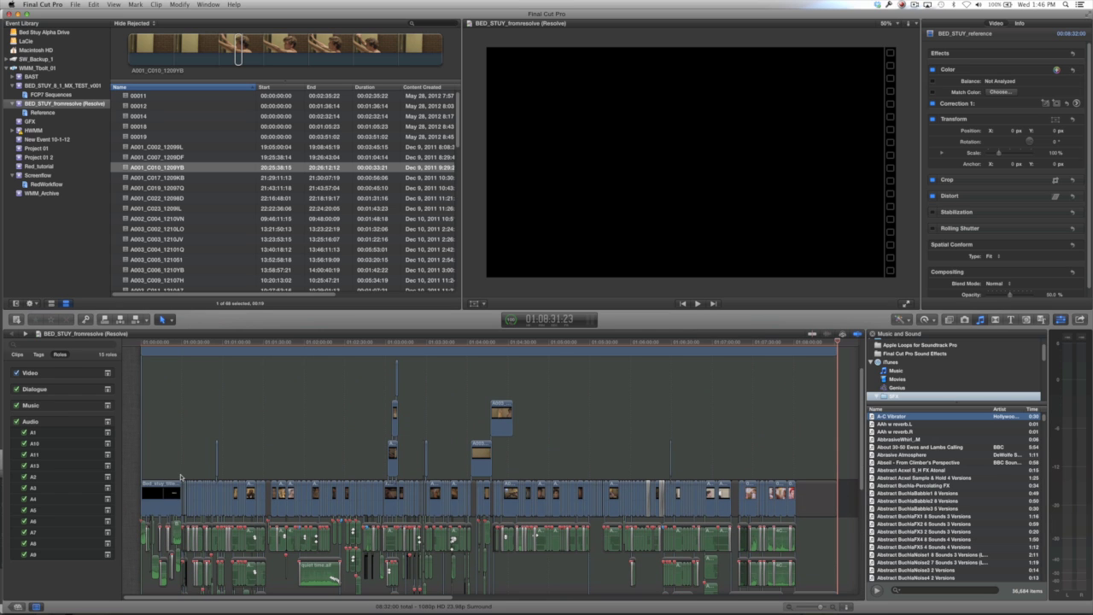
pyautogui.hotkey('ctrl', 'z')
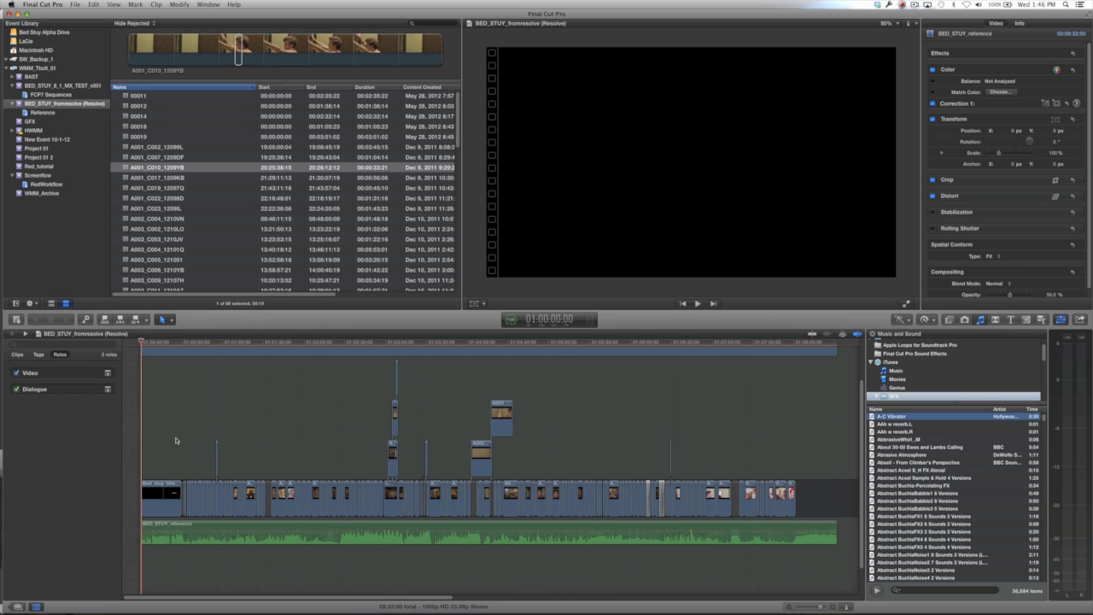
pyautogui.press('super+minus')
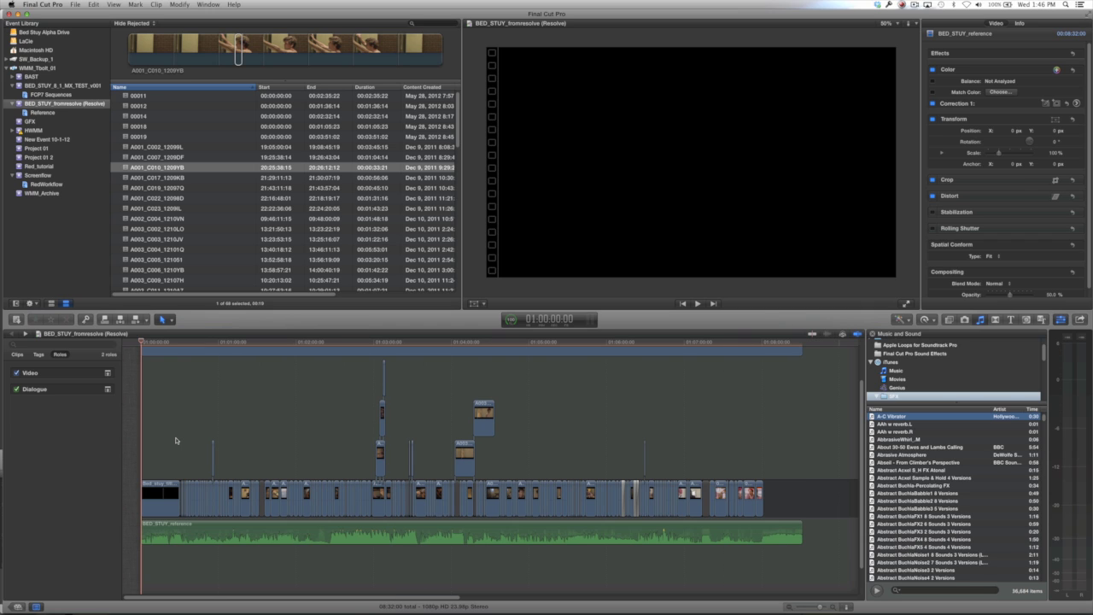